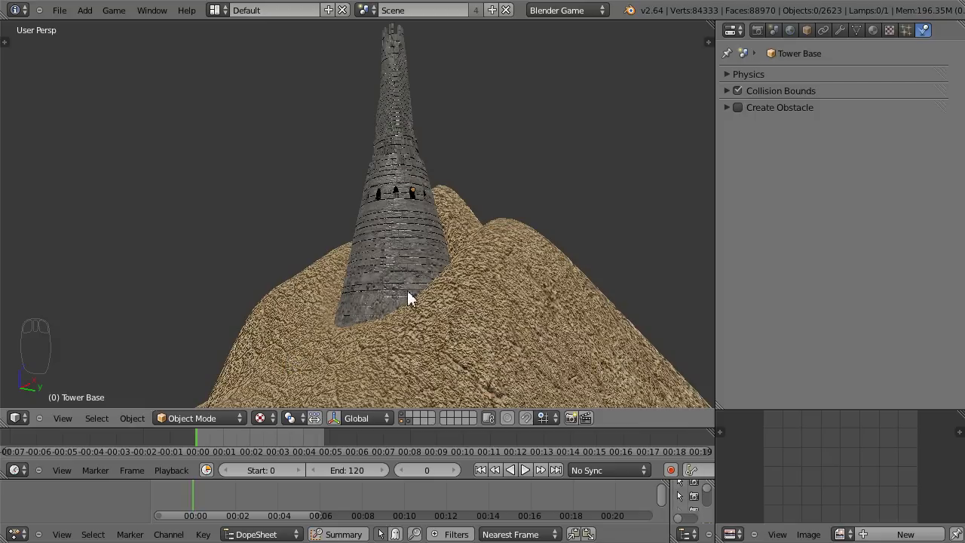
- Run the game engine simulation to preview the tower collapsing on the hillside, and stop it
middle_drag(483, 331, 406, 308)
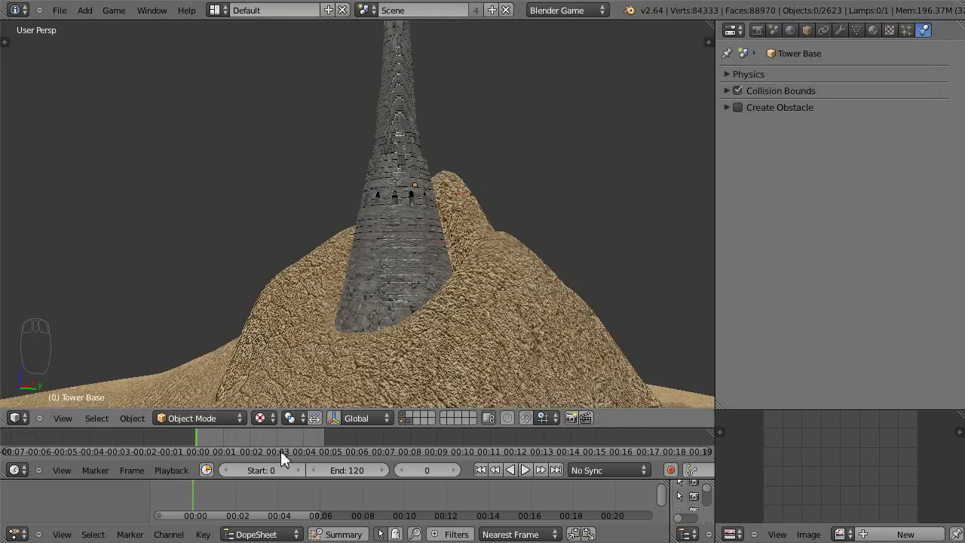
click(271, 416)
click(274, 421)
middle_drag(407, 286, 396, 266)
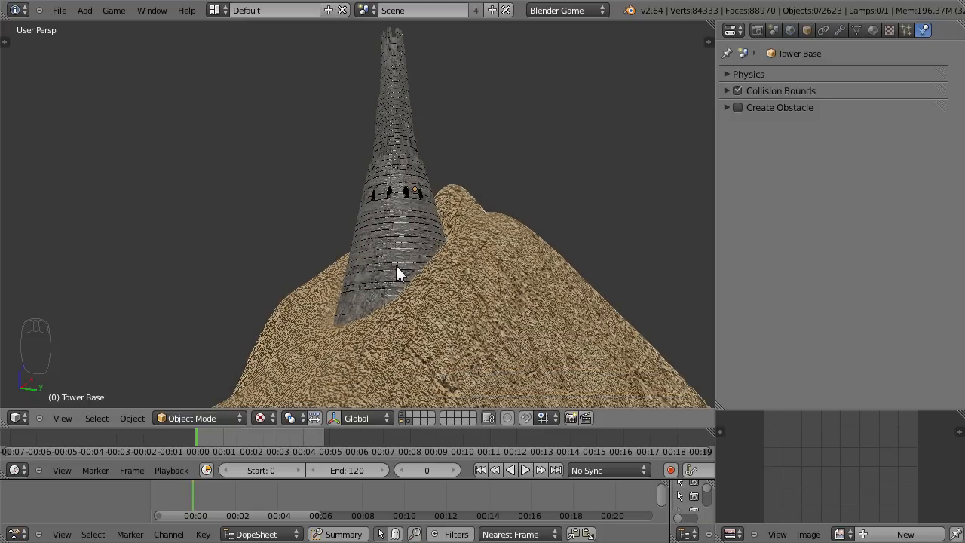
scroll(396, 265, up, 1)
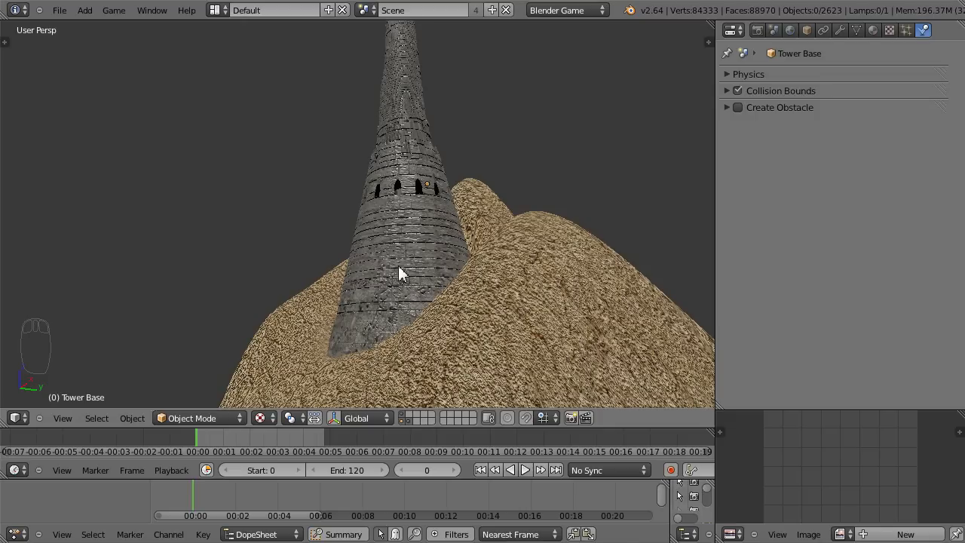
key(p)
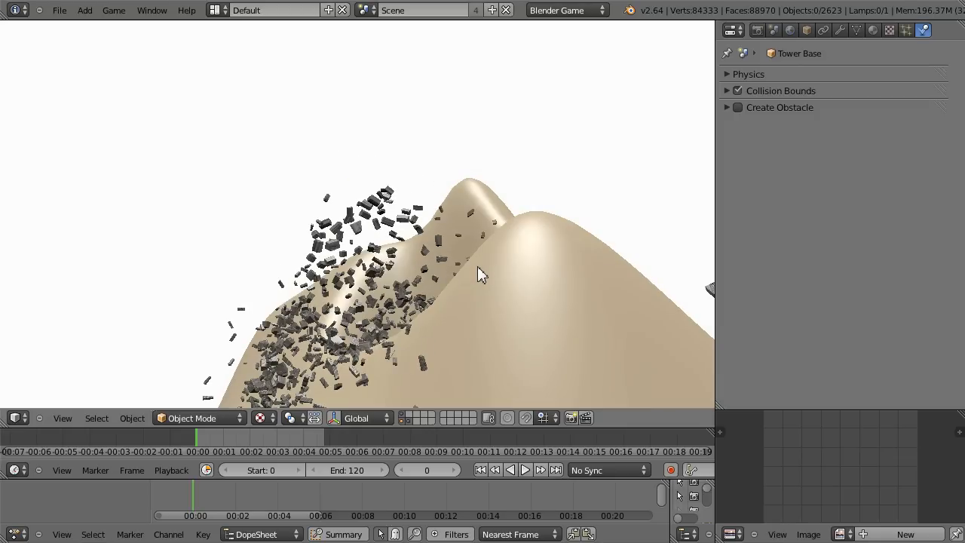
key(Escape)
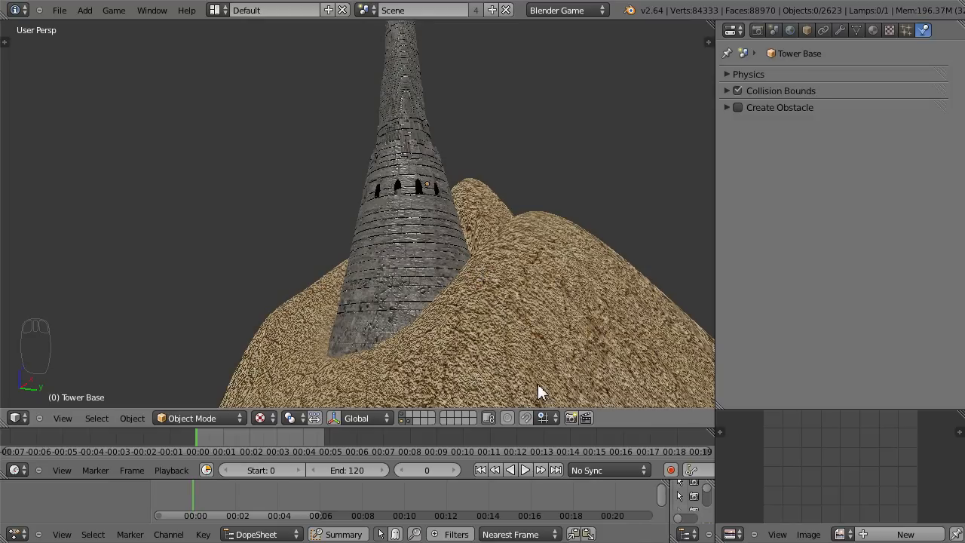
- Set the FPS of the world's physics steps to 100
scroll(428, 225, up, 5)
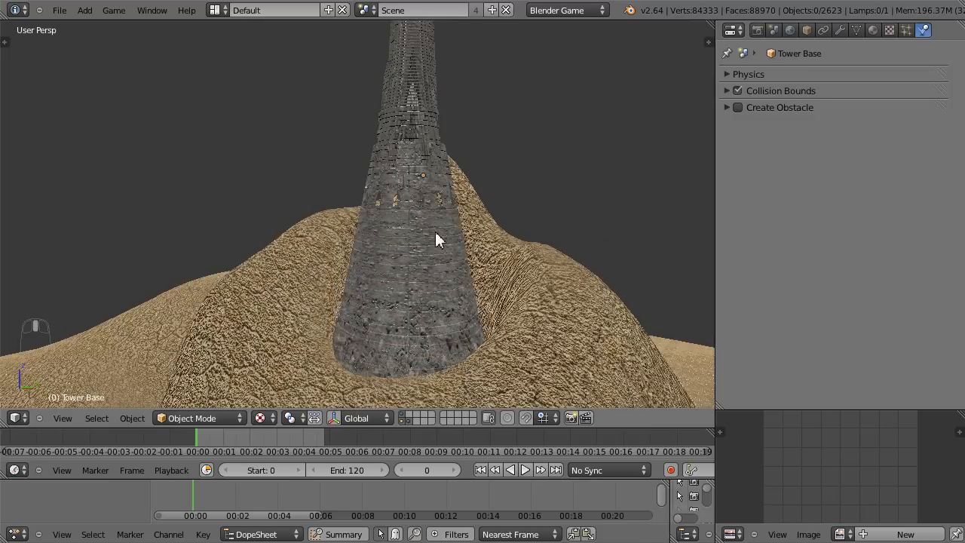
middle_drag(439, 235, 421, 206)
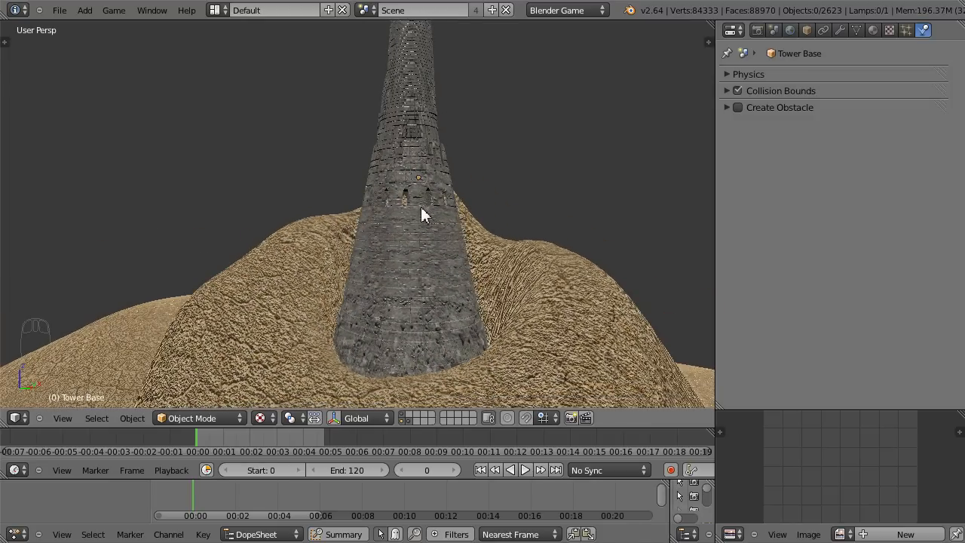
click(793, 29)
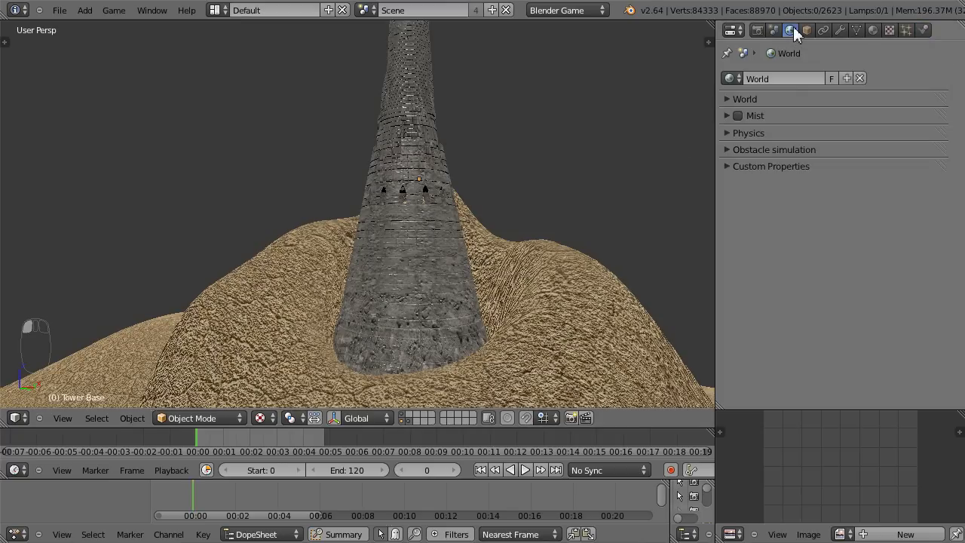
click(729, 133)
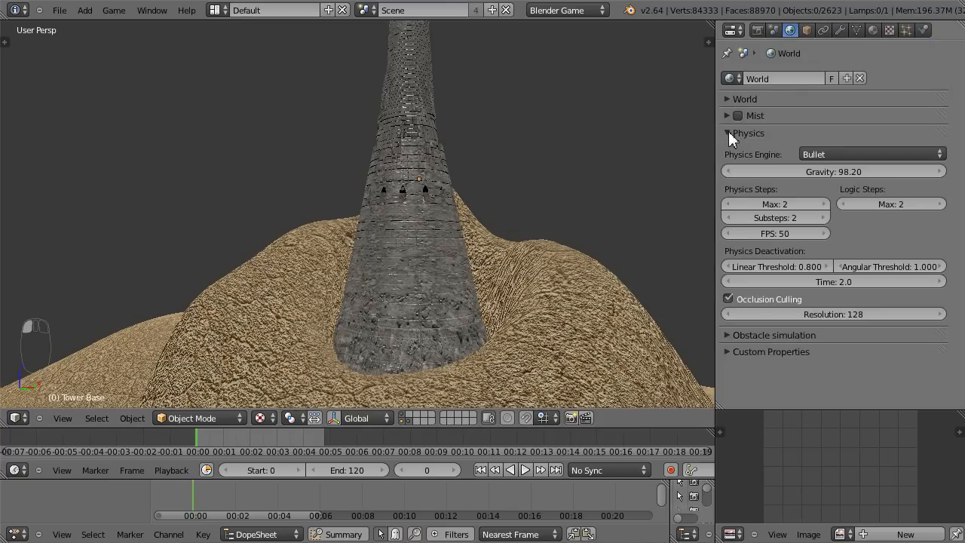
click(780, 233)
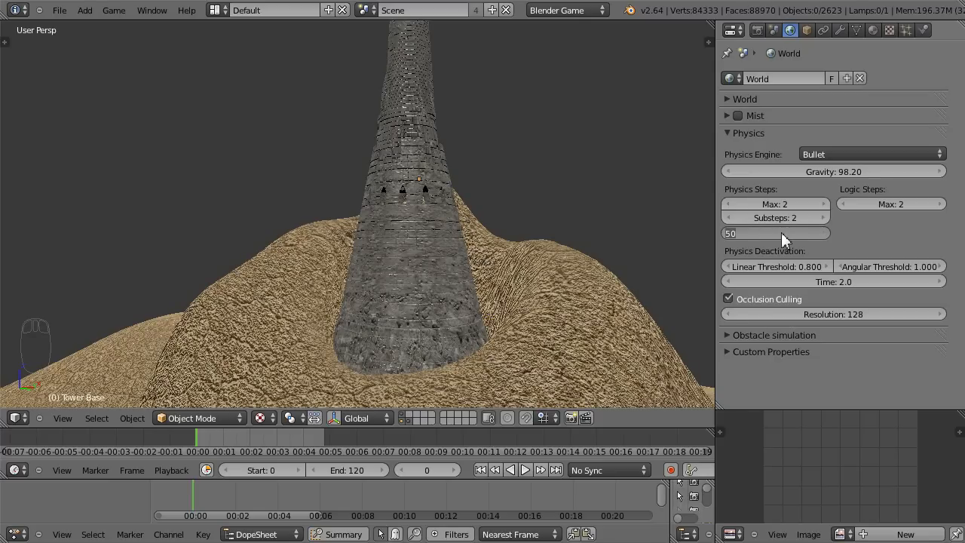
text(100)
key(Return)
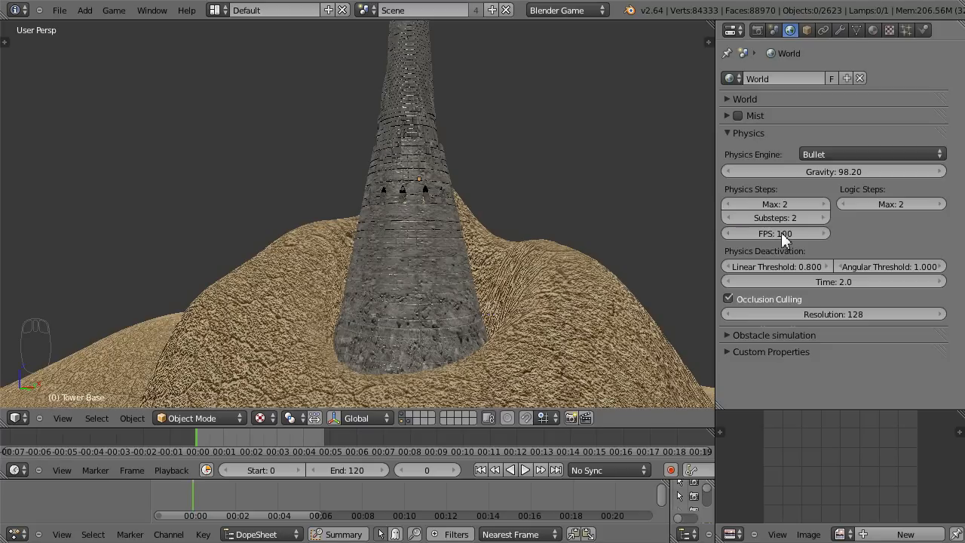
click(732, 134)
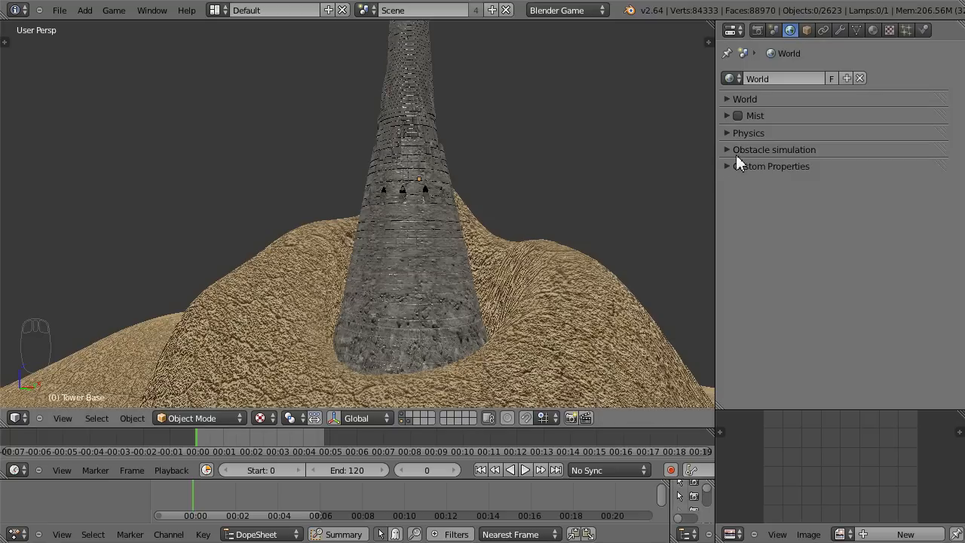
click(730, 149)
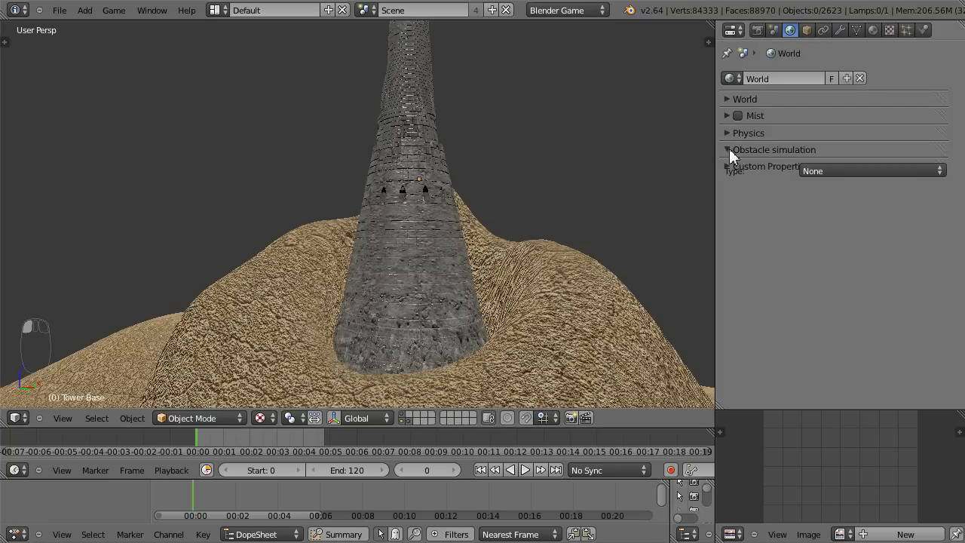
click(730, 134)
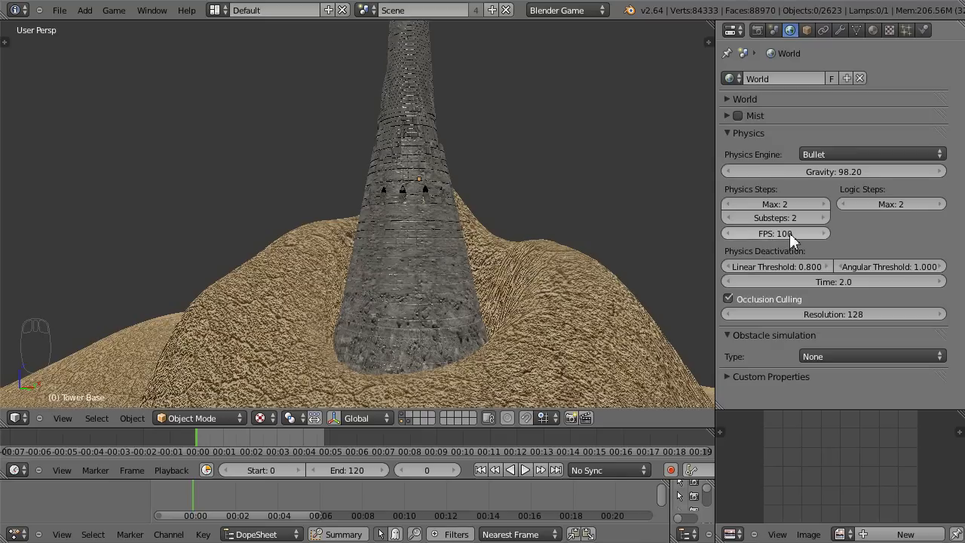
click(729, 134)
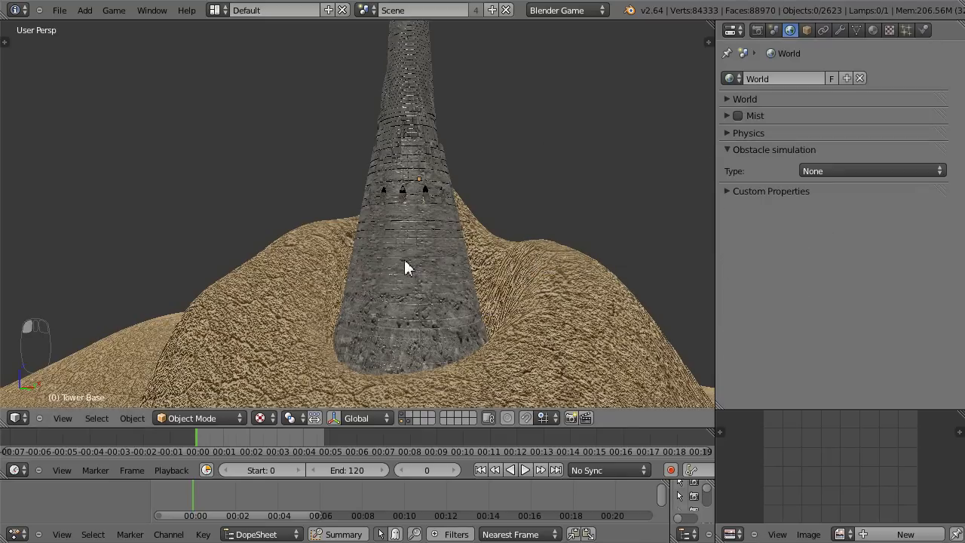
- Examine the tower's brickwork, window openings and base in the terrain from several sides and distances
middle_drag(443, 234, 439, 211)
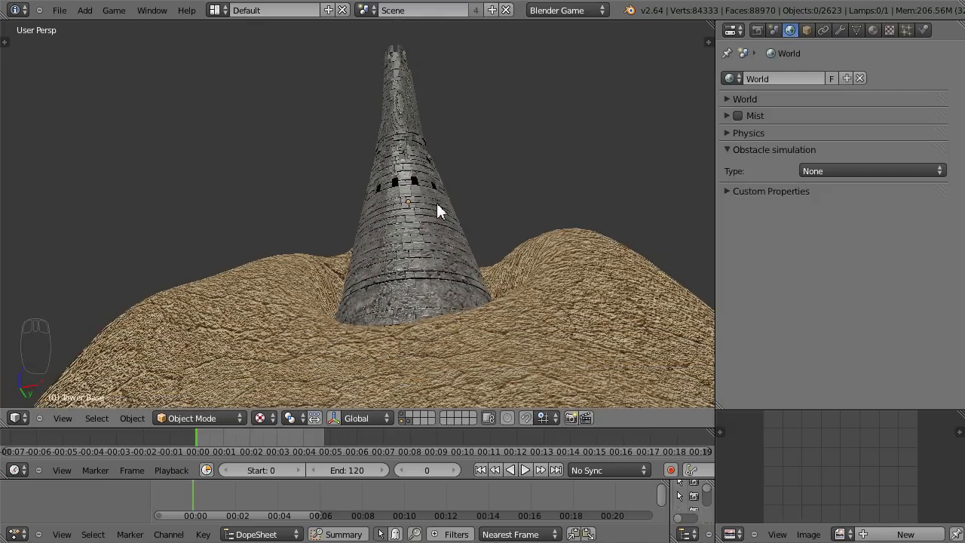
middle_drag(446, 180, 447, 178)
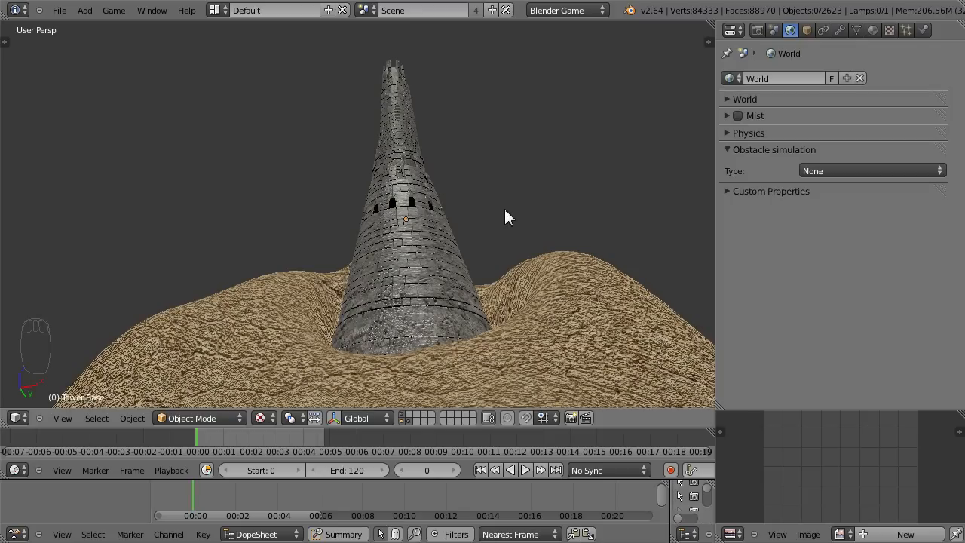
middle_drag(453, 226, 469, 271)
key(KP_4)
key(KP_4)
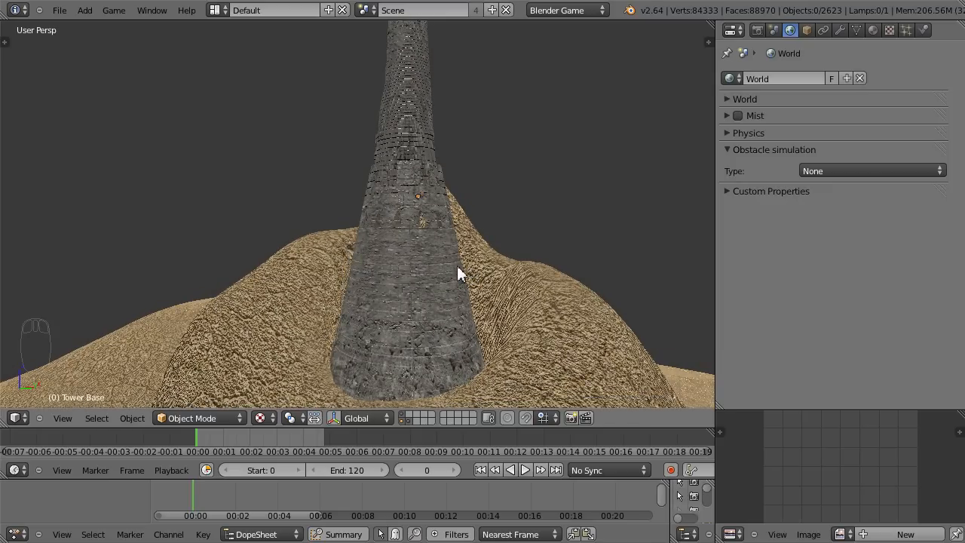
scroll(456, 269, up, 2)
mouse_move(455, 261)
middle_down()
mouse_move(486, 209)
mouse_move(454, 244)
mouse_move(453, 280)
middle_up()
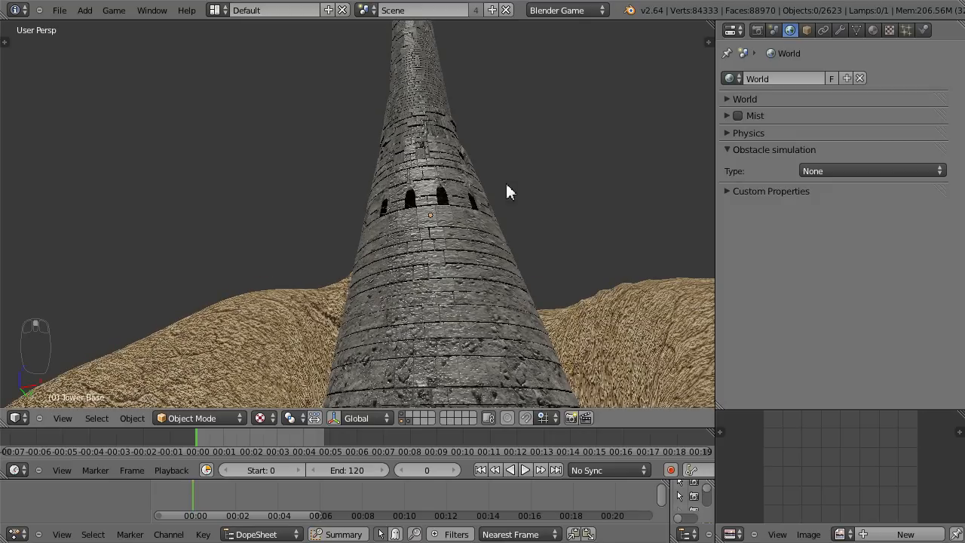
middle_drag(487, 183, 513, 217)
middle_drag(479, 319, 491, 297)
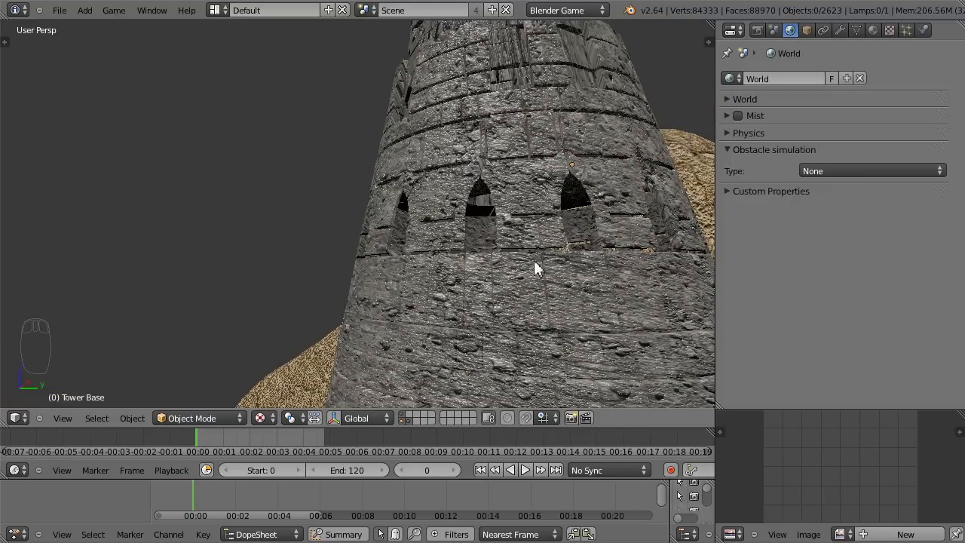
scroll(525, 259, down, 2)
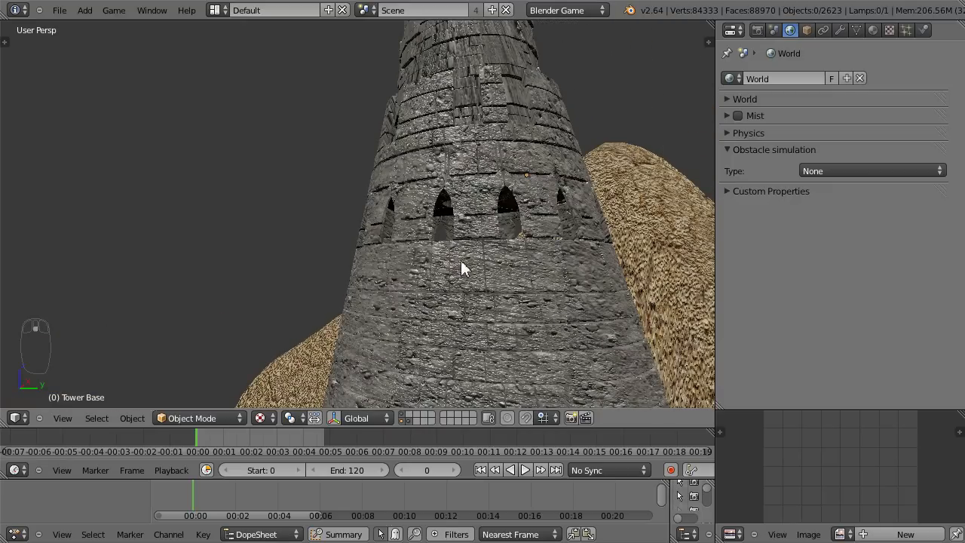
middle_drag(454, 119, 504, 151)
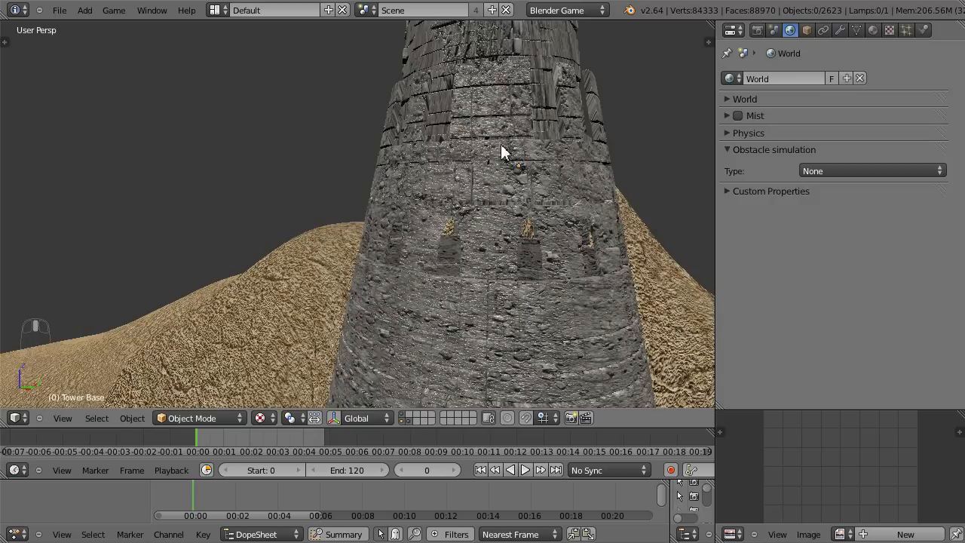
scroll(472, 121, down, 2)
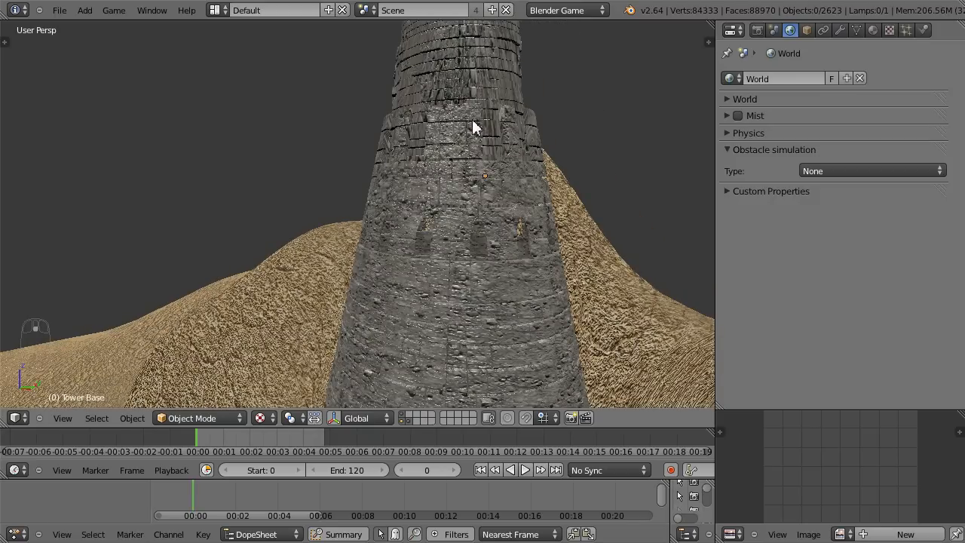
middle_drag(473, 145, 462, 182)
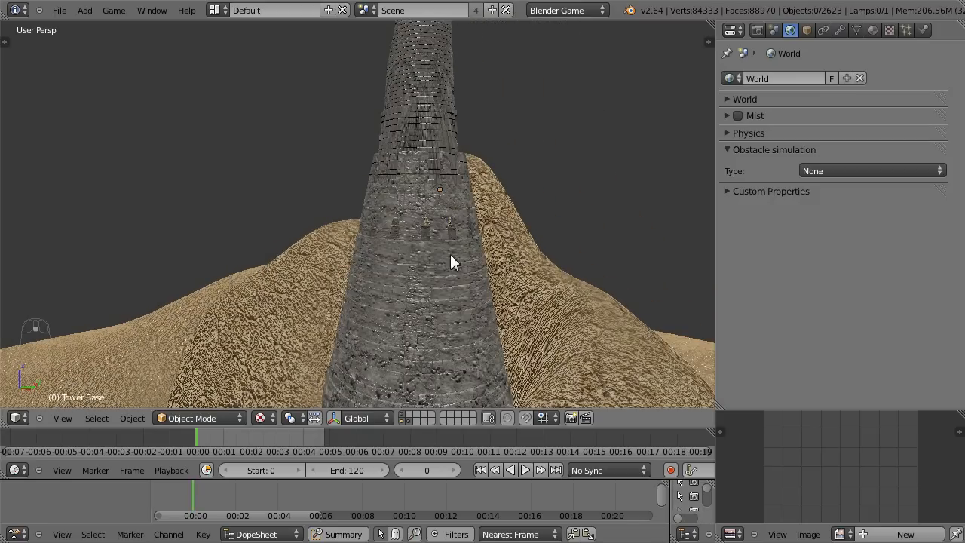
middle_drag(441, 305, 442, 287)
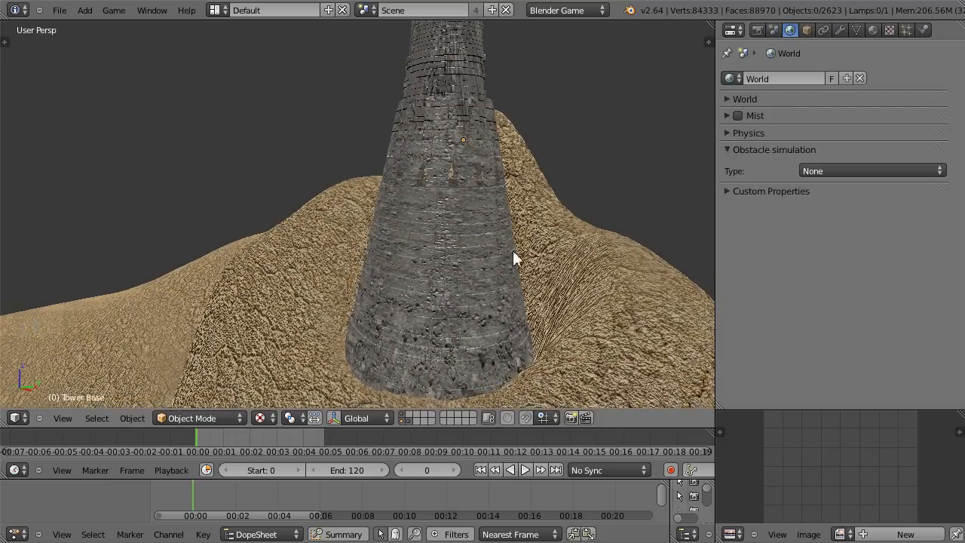
- Show only the first layer, containing the tower bricks, as a wireframe in the front orthographic view
click(404, 419)
middle_drag(394, 241, 379, 341)
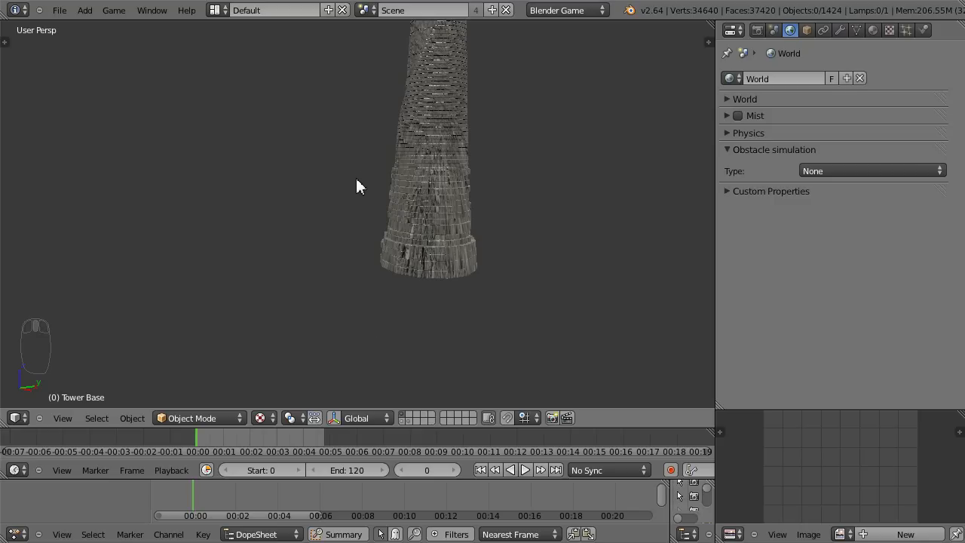
key(KP_1)
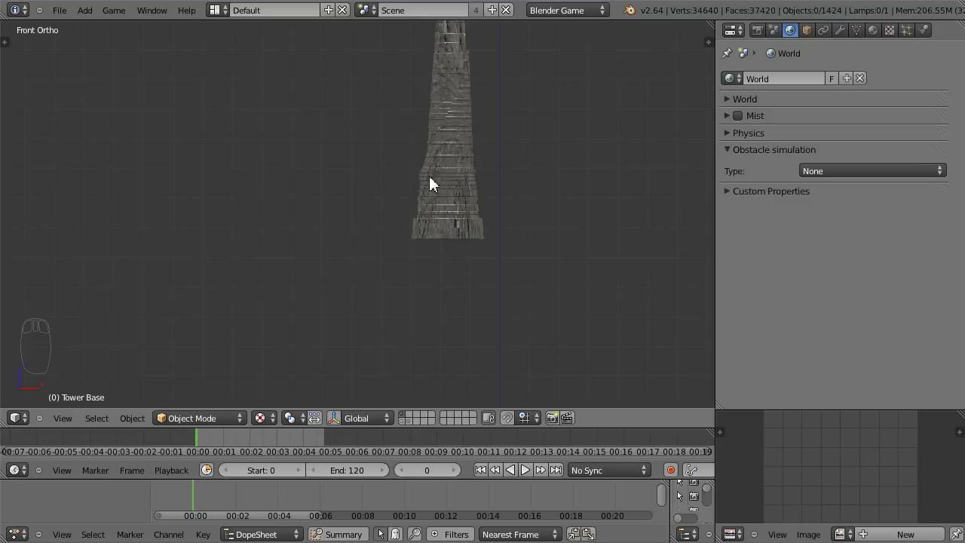
shift+middle_drag(451, 130, 341, 227)
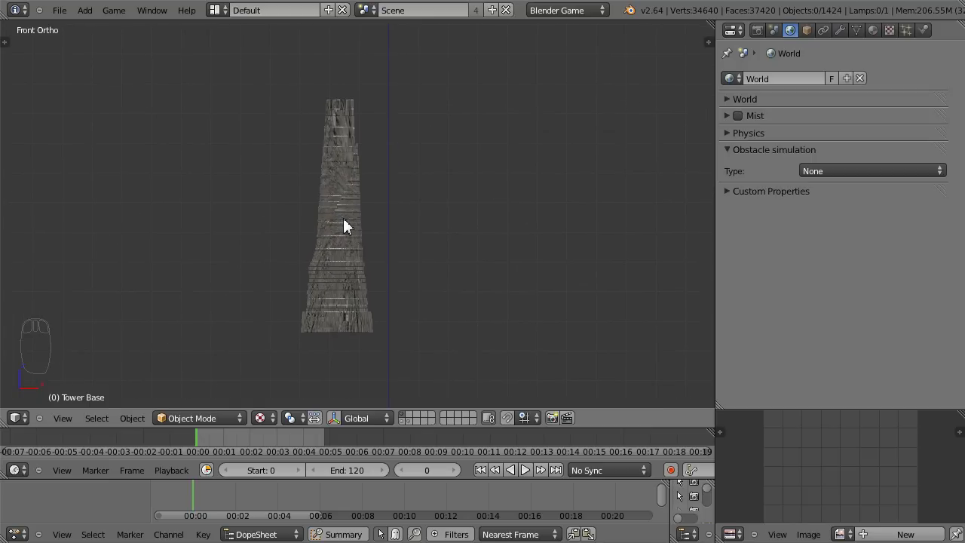
scroll(343, 226, up, 2)
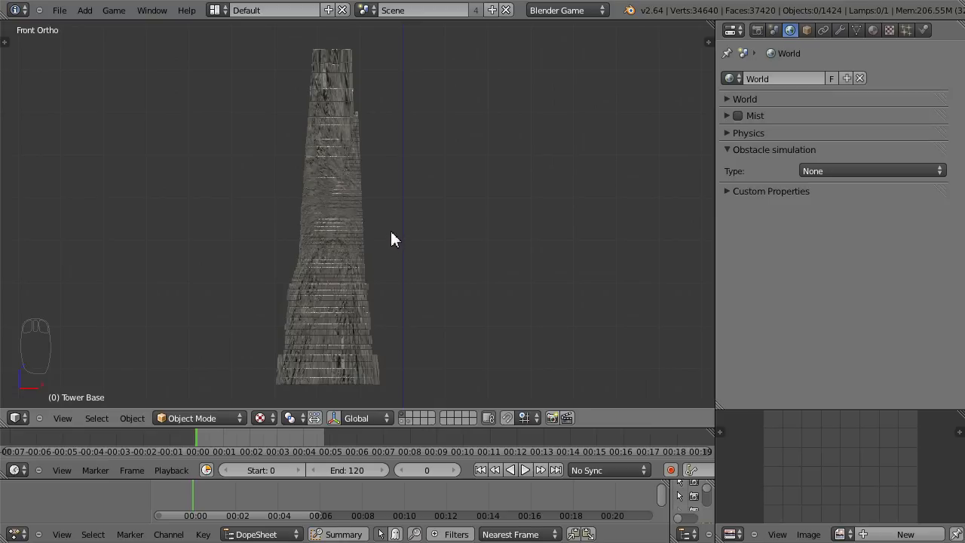
key(z)
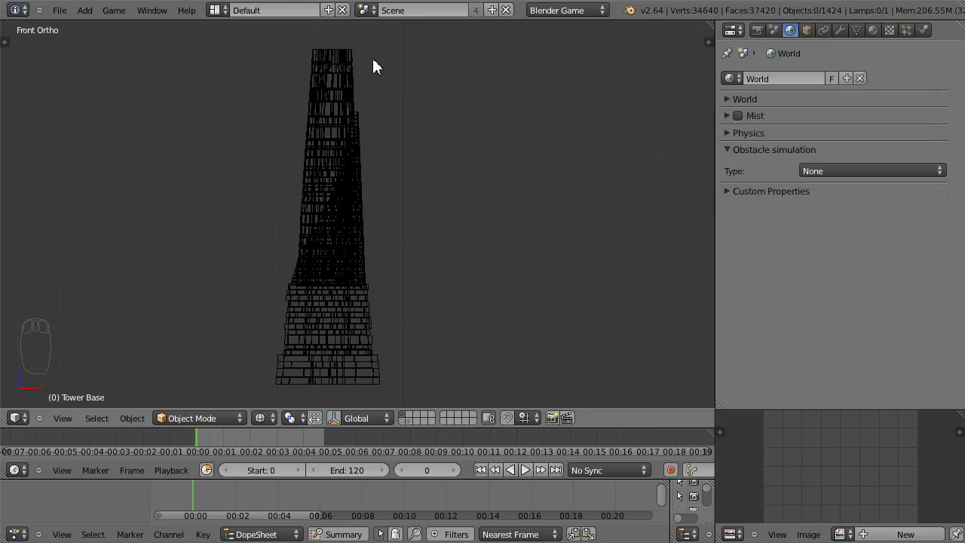
drag(383, 283, 377, 296)
mouse_move(362, 330)
mouse_down()
mouse_move(367, 355)
mouse_move(385, 367)
mouse_move(394, 295)
mouse_move(362, 248)
mouse_move(390, 281)
mouse_up()
right_click(380, 337)
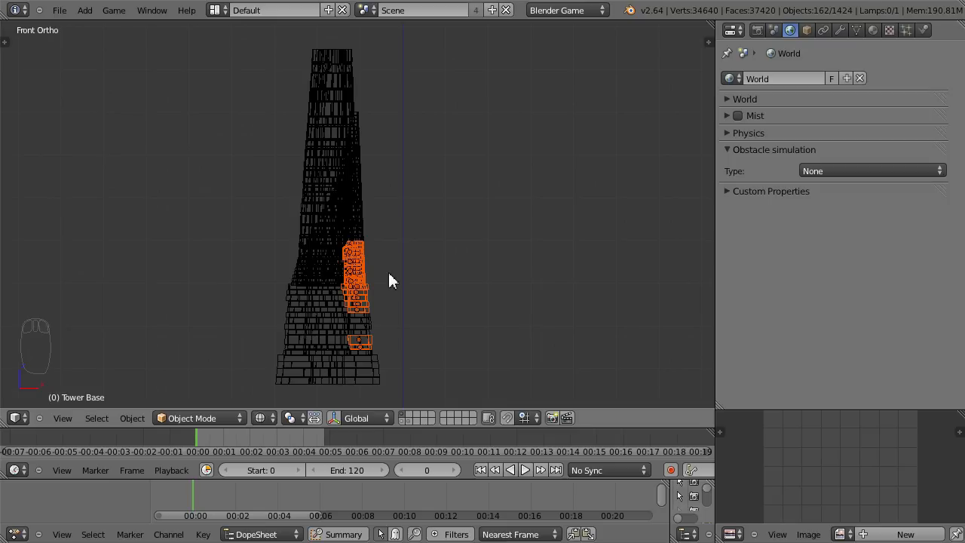
key(a)
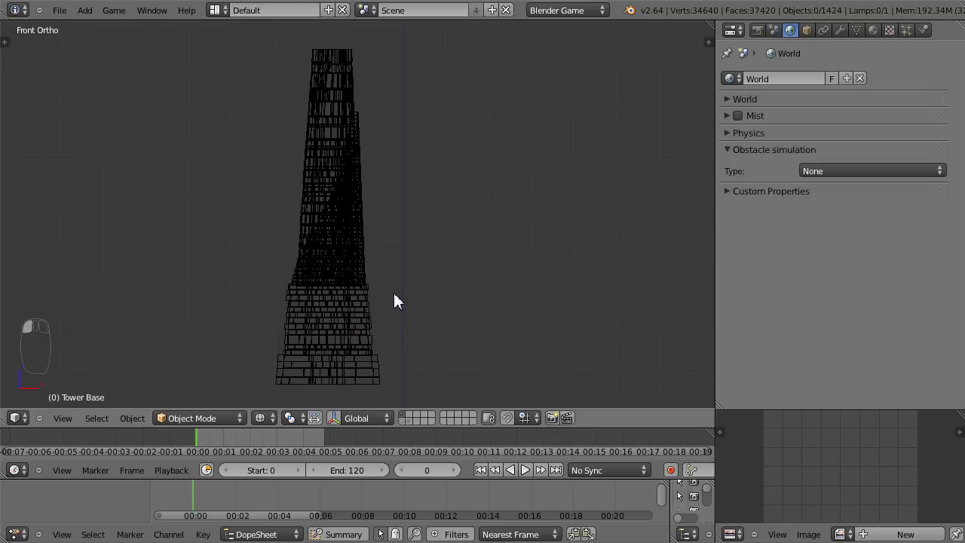
- Select a patch of small bricks on one side of the tower, just above its wider lower section, and switch to solid shading
mouse_move(386, 292)
ctrl+right_down()
mouse_move(351, 280)
mouse_move(372, 241)
mouse_move(389, 279)
ctrl+right_up()
mouse_move(392, 276)
middle_down()
mouse_move(302, 345)
mouse_move(204, 327)
mouse_move(315, 300)
middle_up()
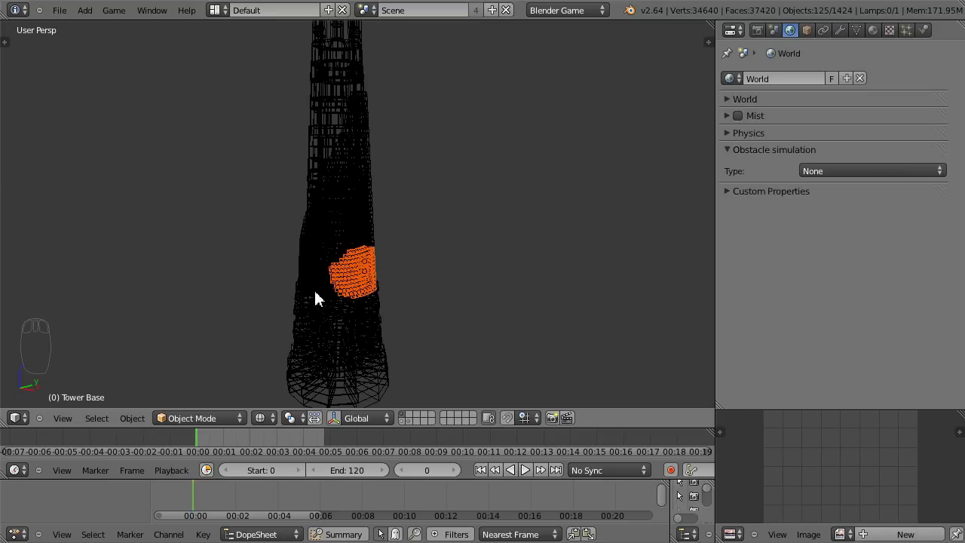
key(z)
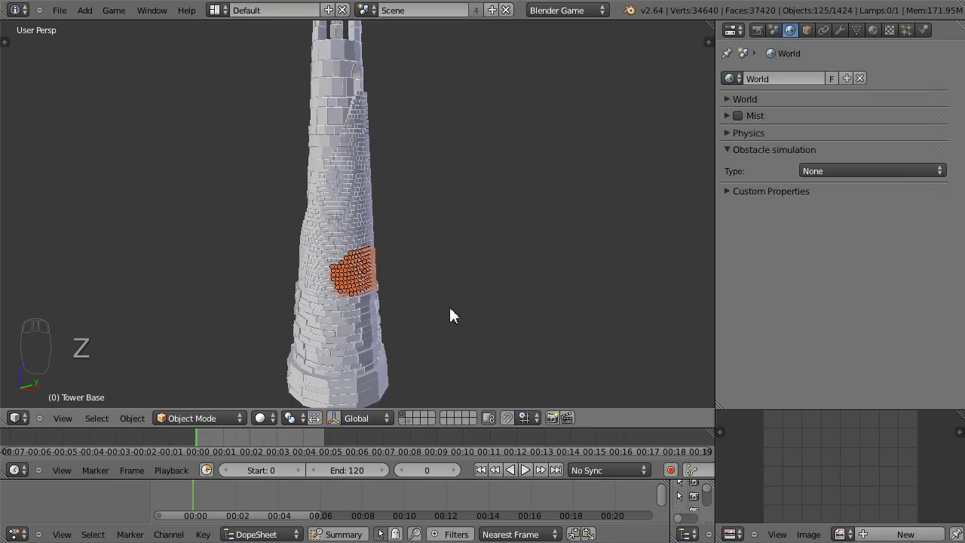
scroll(432, 312, up, 3)
shift+middle_drag(434, 302, 573, 211)
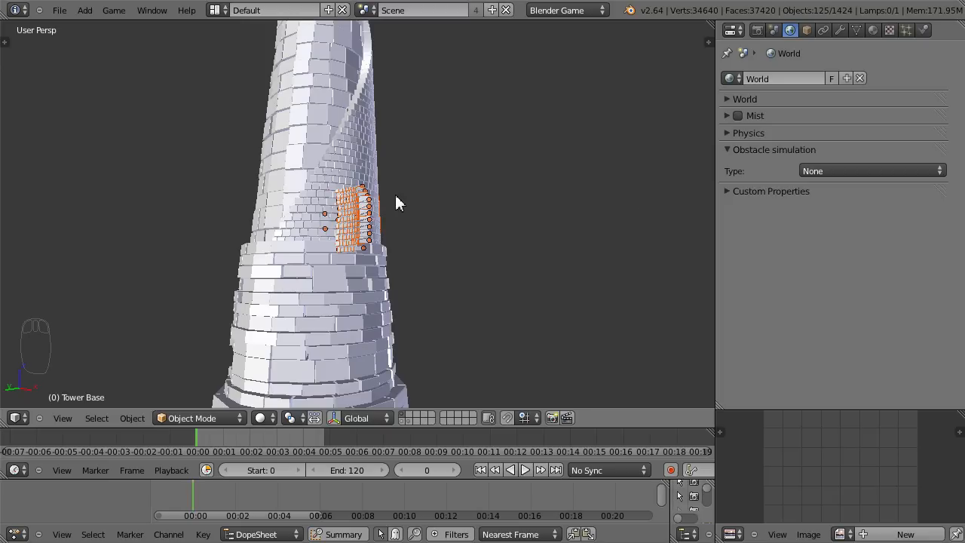
- Make one brick of the selected patch of small bricks active and join the whole patch into a single object
middle_drag(359, 175, 370, 161)
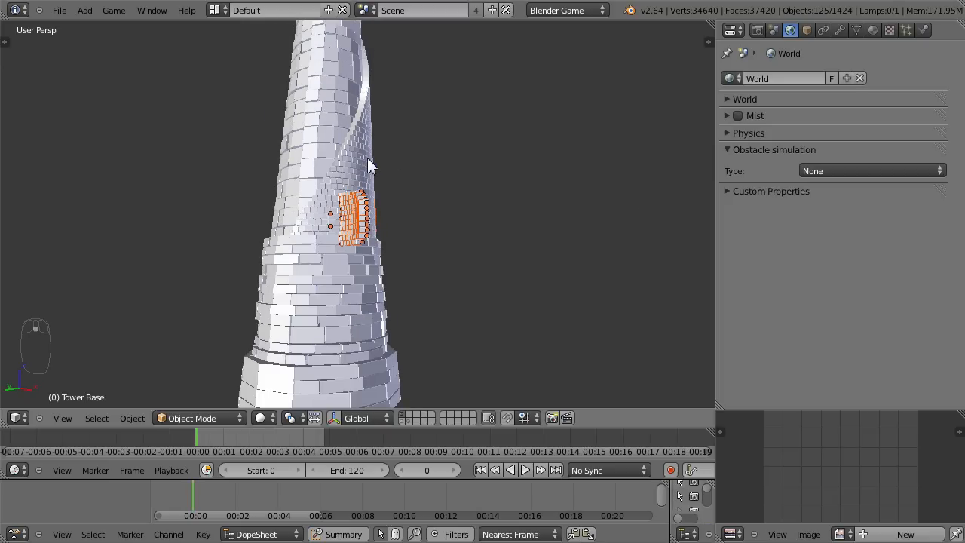
middle_drag(446, 249, 313, 282)
scroll(315, 282, up, 2)
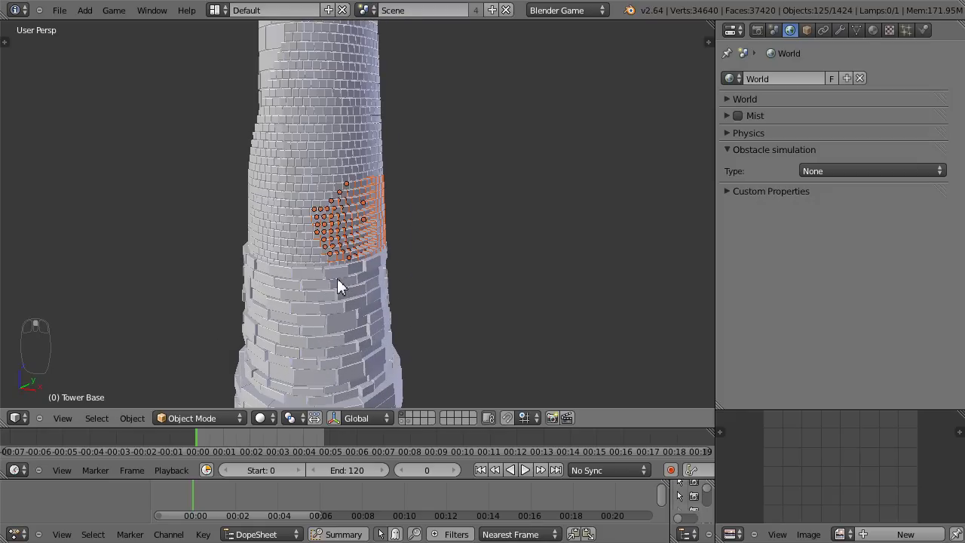
mouse_move(493, 246)
middle_down()
mouse_move(440, 231)
mouse_move(439, 215)
mouse_move(377, 217)
mouse_move(430, 240)
mouse_move(533, 253)
mouse_move(508, 267)
mouse_move(496, 249)
middle_up()
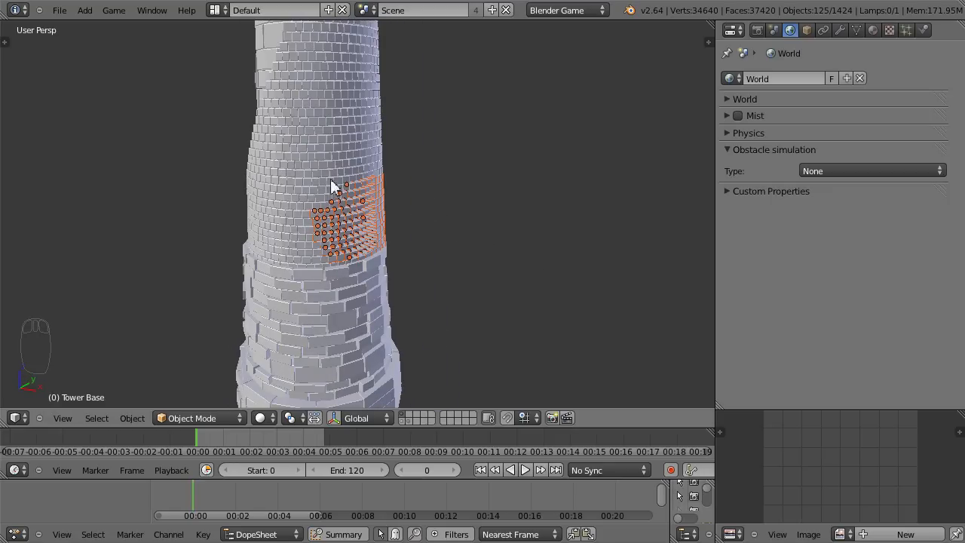
mouse_move(407, 242)
middle_down()
mouse_move(384, 222)
mouse_move(362, 222)
mouse_move(371, 231)
mouse_move(334, 297)
mouse_move(400, 237)
middle_up()
scroll(394, 236, up, 1)
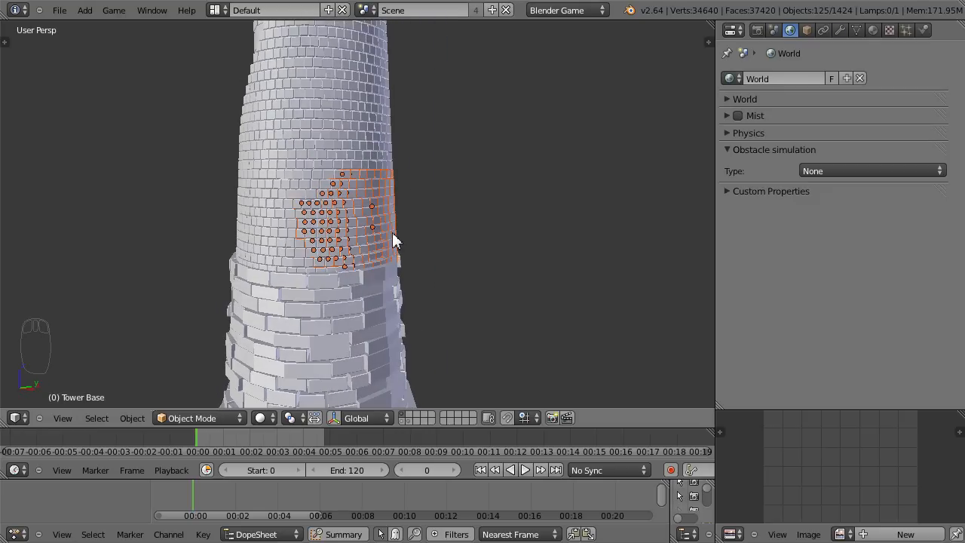
scroll(393, 245, up, 1)
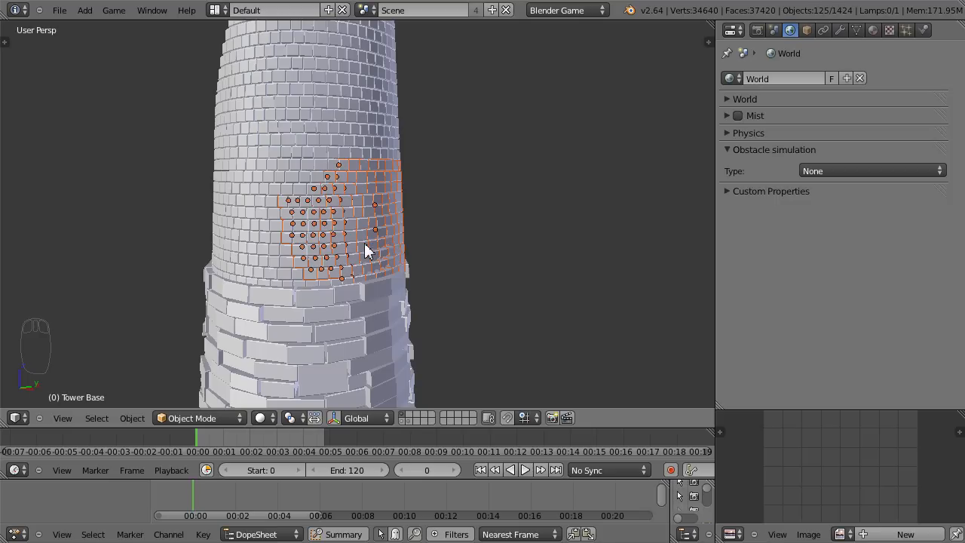
right_click(365, 246)
middle_drag(433, 269, 417, 286)
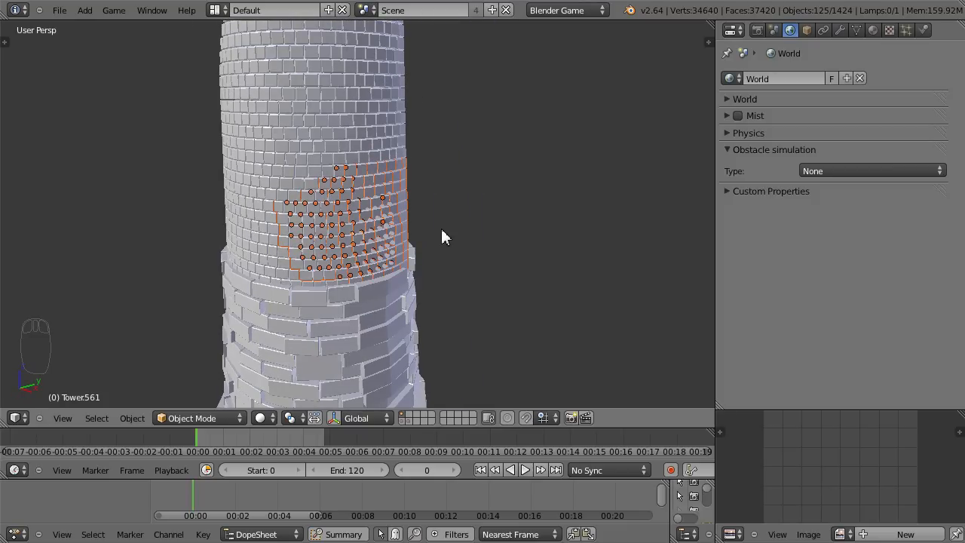
key(ctrl+j)
- Try moving the joined chunk away from the tower, inspect the gap from several sides, and undo the move
middle_drag(531, 283, 586, 255)
key(g)
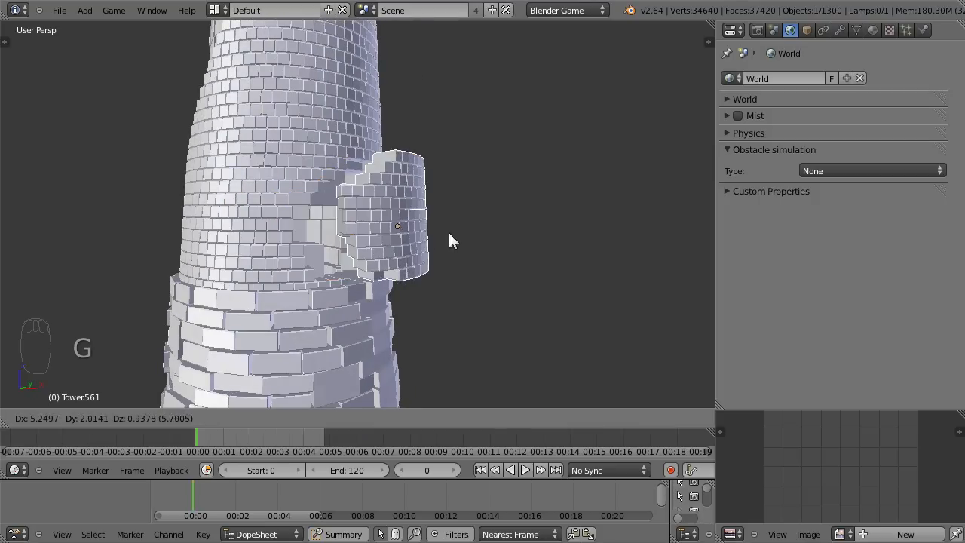
click(553, 227)
middle_drag(553, 224, 509, 221)
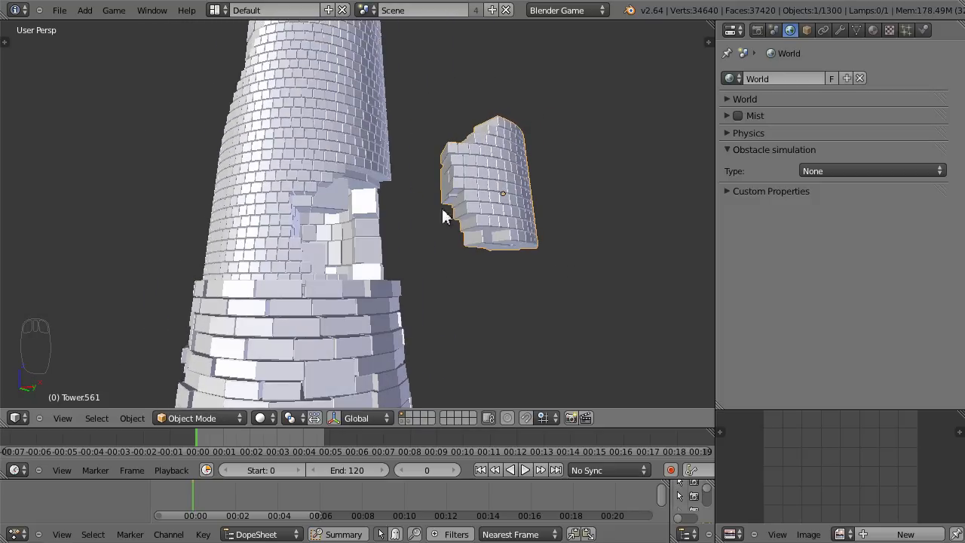
middle_drag(426, 211, 438, 278)
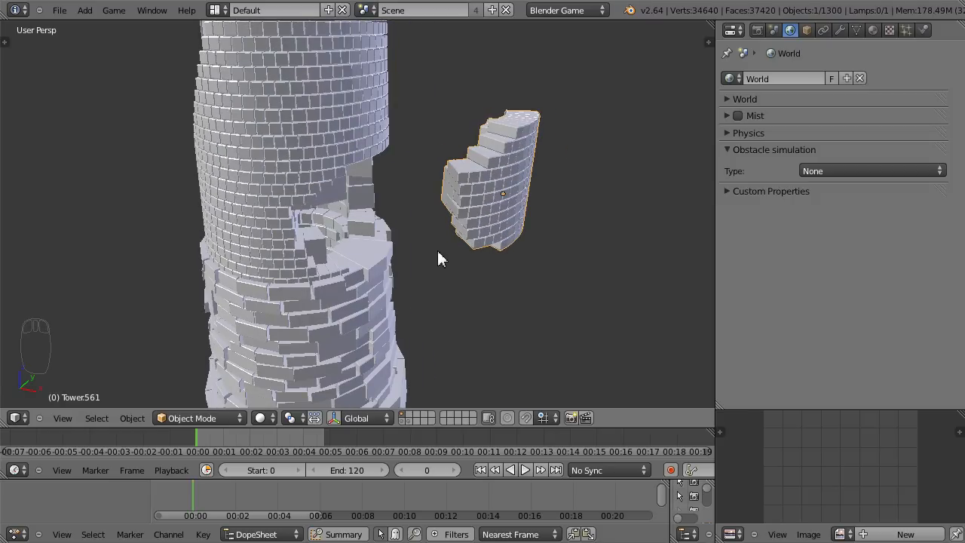
key(ctrl+z)
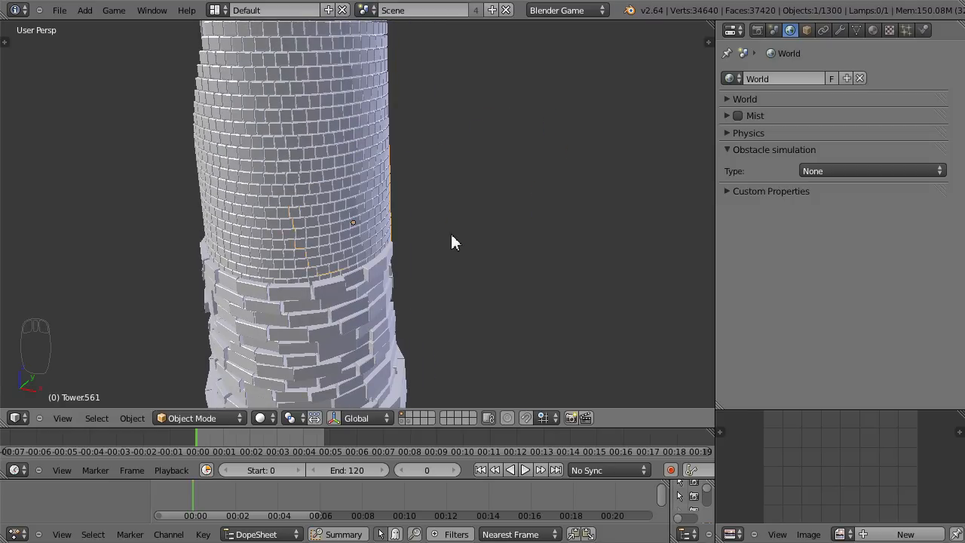
- Select the joined chunk together with a group of large bricks on the opposite side of the upper tower, using the front wireframe view
key(KP_1)
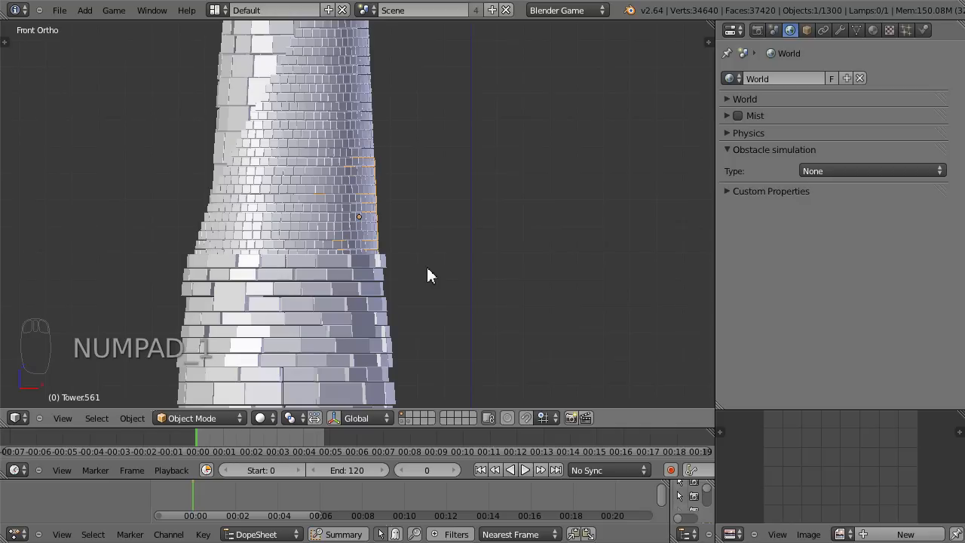
scroll(420, 281, down, 3)
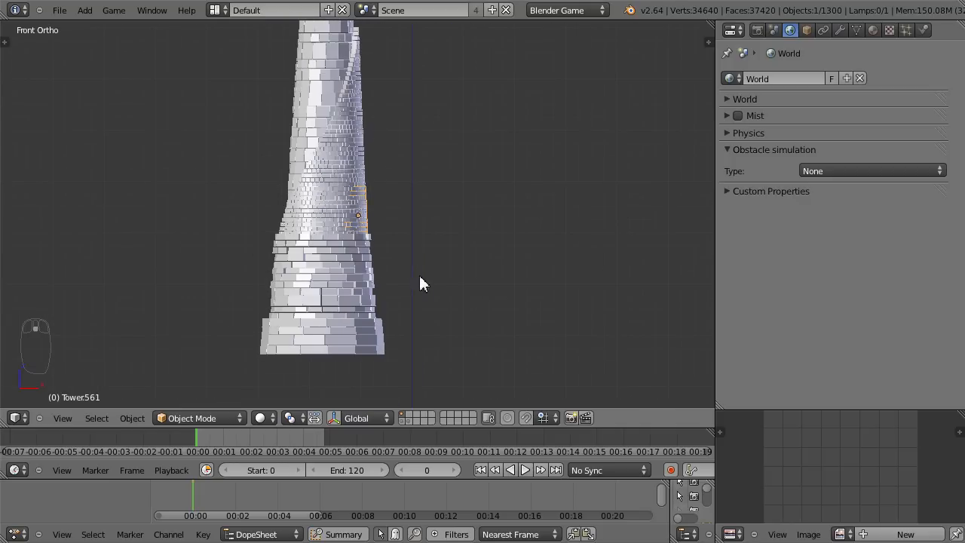
shift+middle_drag(428, 230, 453, 328)
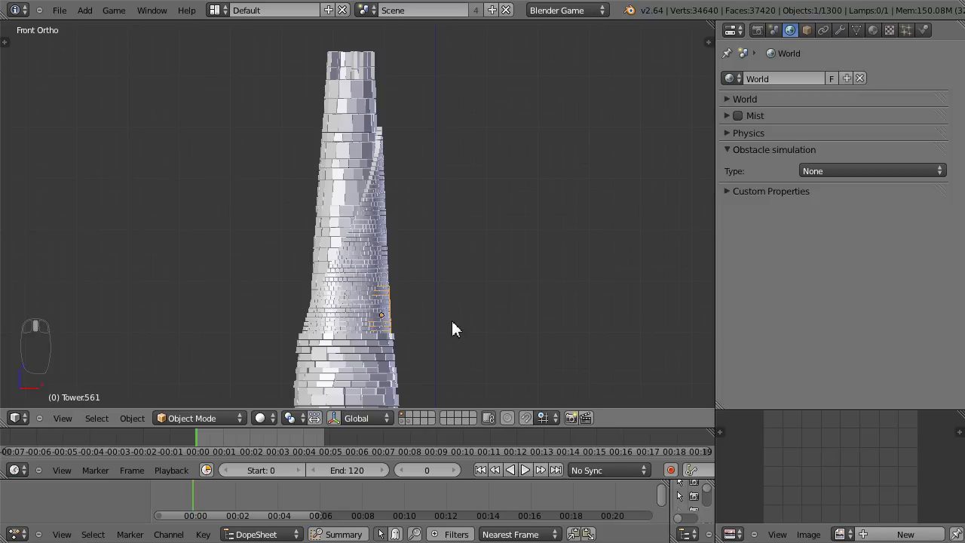
key(z)
scroll(436, 310, up, 2)
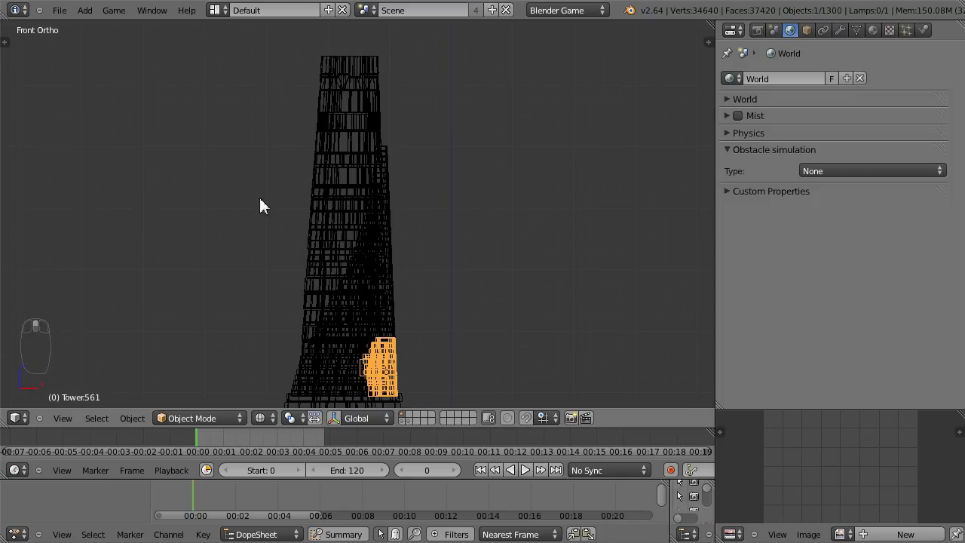
key(a)
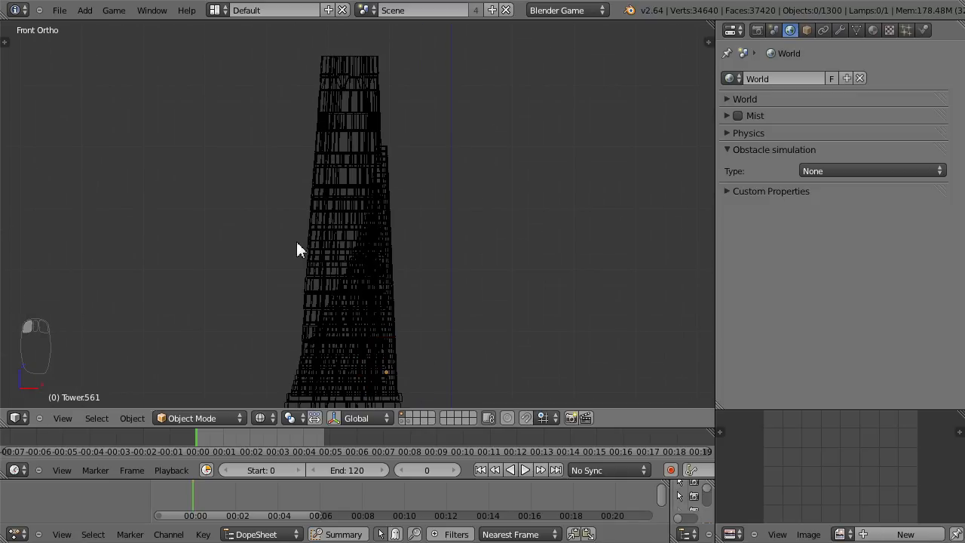
click(391, 371)
mouse_move(299, 214)
ctrl+mouse_down()
mouse_move(330, 190)
mouse_move(245, 127)
ctrl+mouse_up()
middle_drag(253, 211, 477, 284)
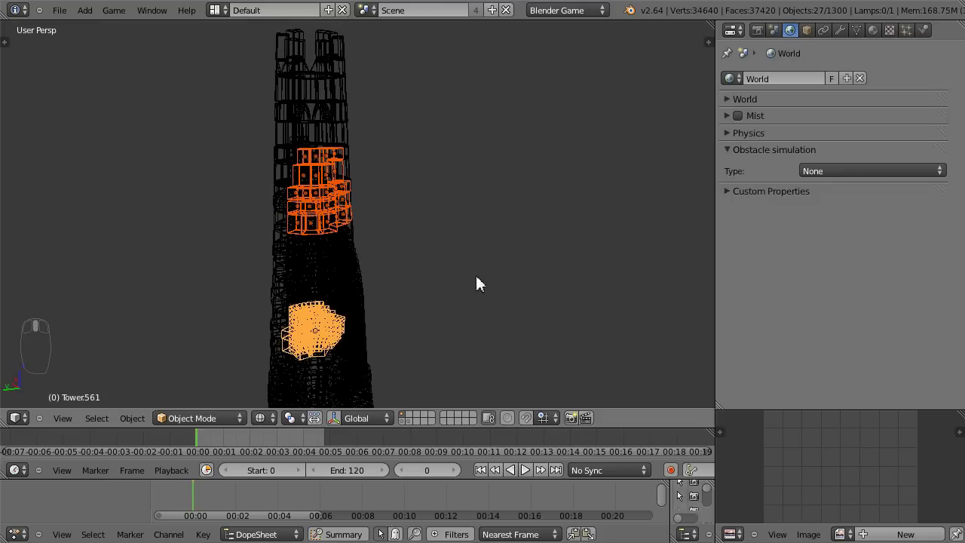
middle_drag(413, 203, 307, 199)
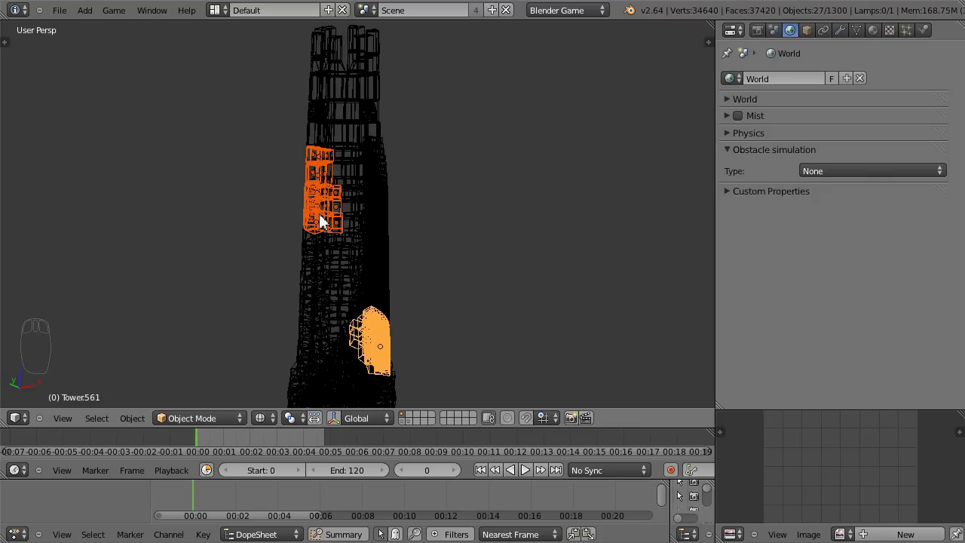
scroll(320, 221, up, 3)
scroll(302, 237, up, 2)
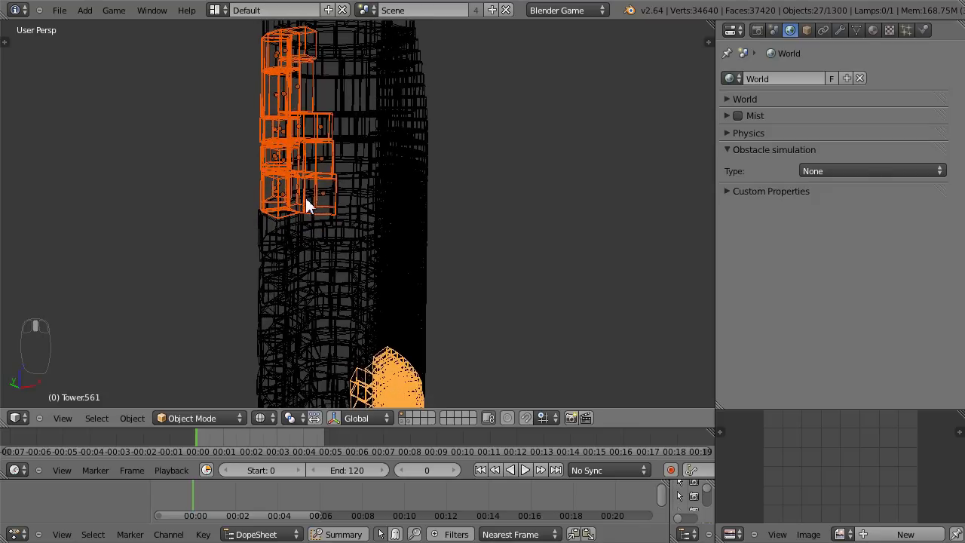
scroll(307, 202, down, 4)
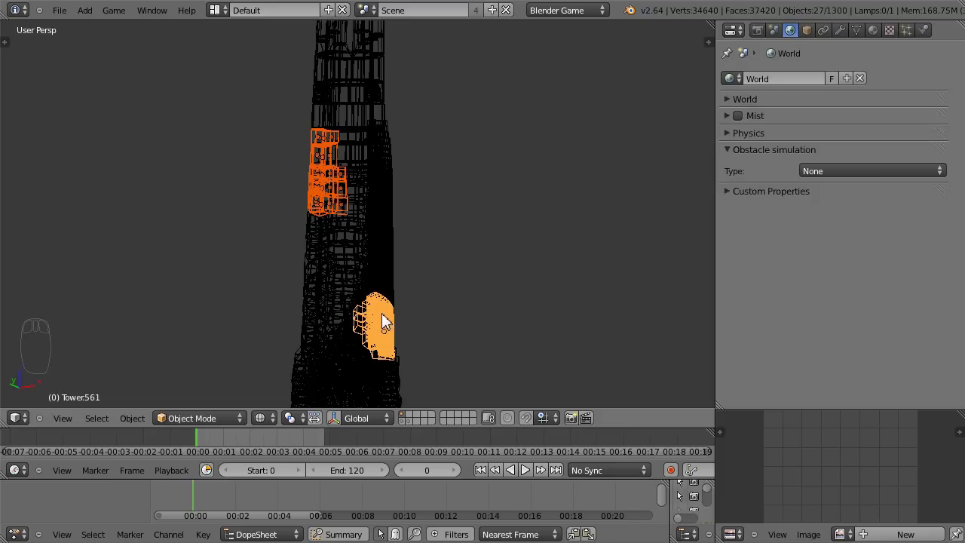
- Try joining the chunk and the upper bricks into one object and moving it, and undo both the move and the join
key(z)
key(ctrl+j)
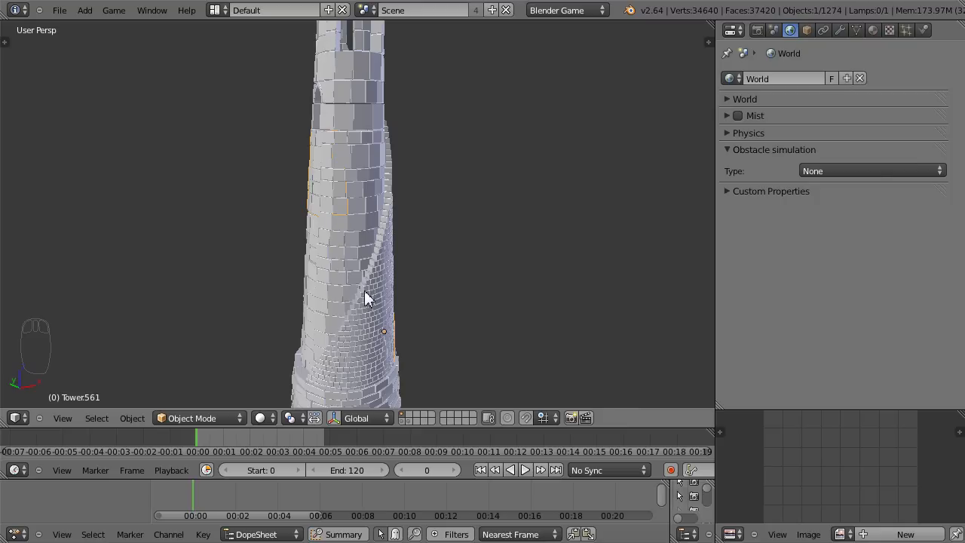
key(g)
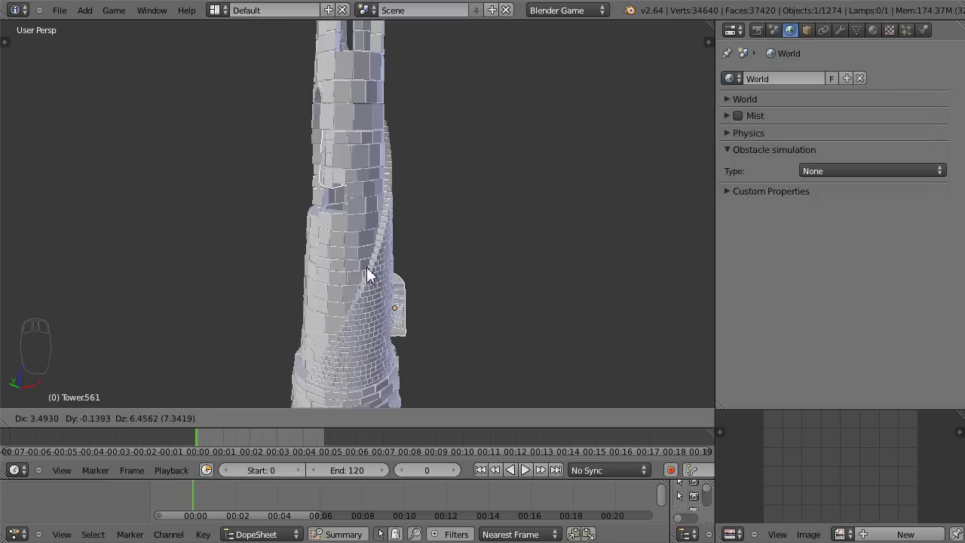
click(298, 281)
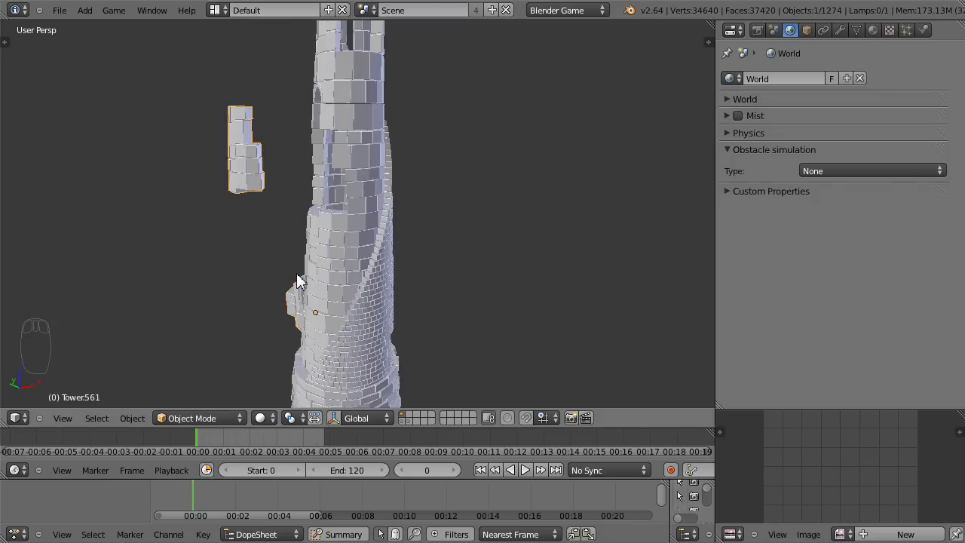
key(ctrl+z)
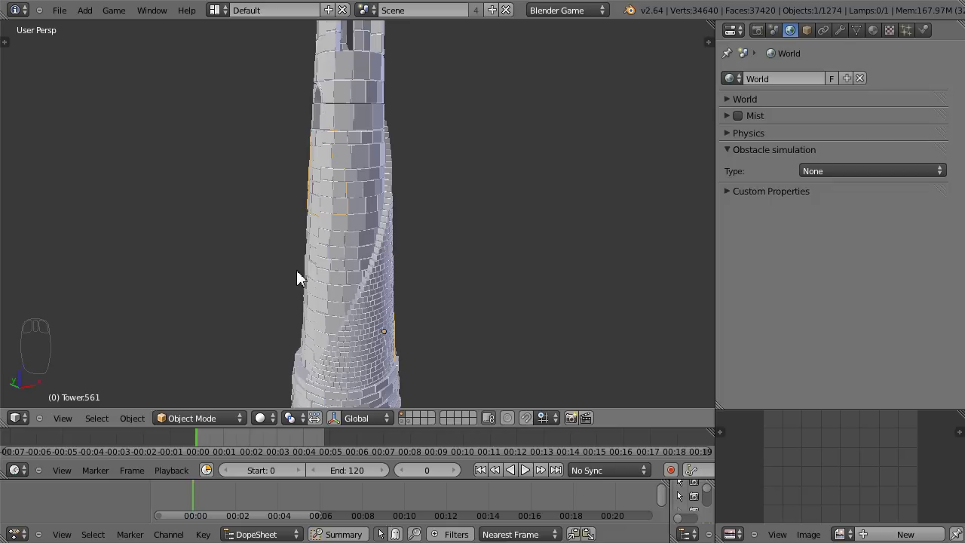
key(ctrl+z)
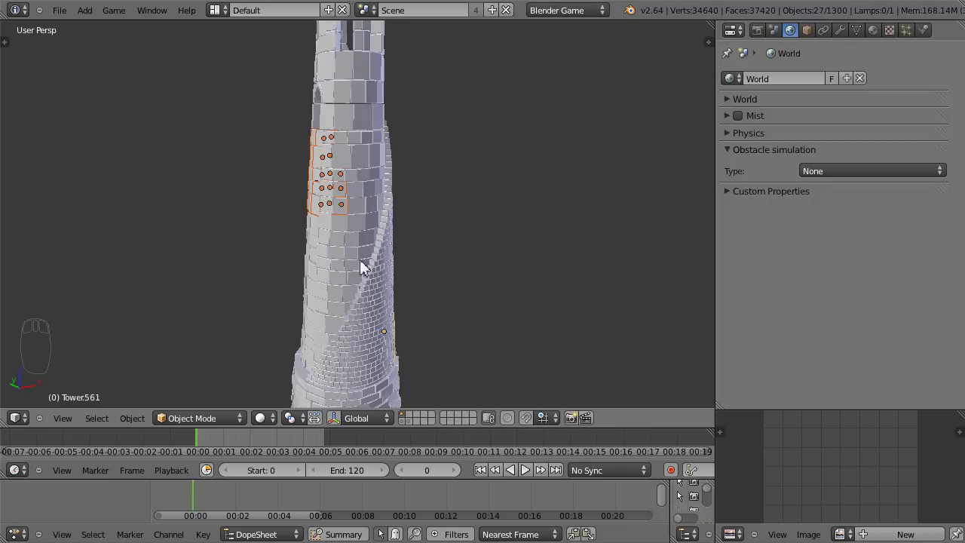
- Try adding single bricks from lower on the tower to the current selection
middle_drag(441, 268, 301, 252)
shift+click(347, 386)
shift+click(347, 386)
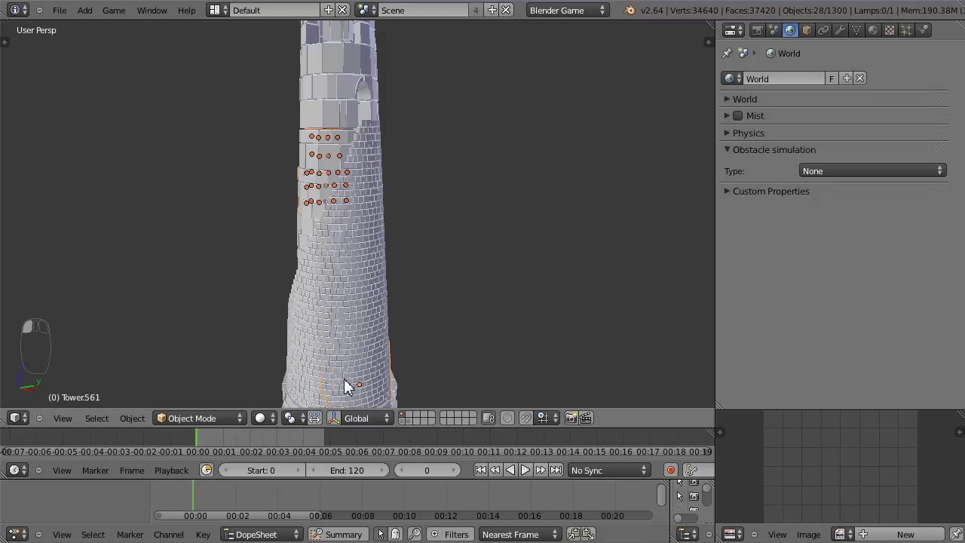
shift+click(316, 371)
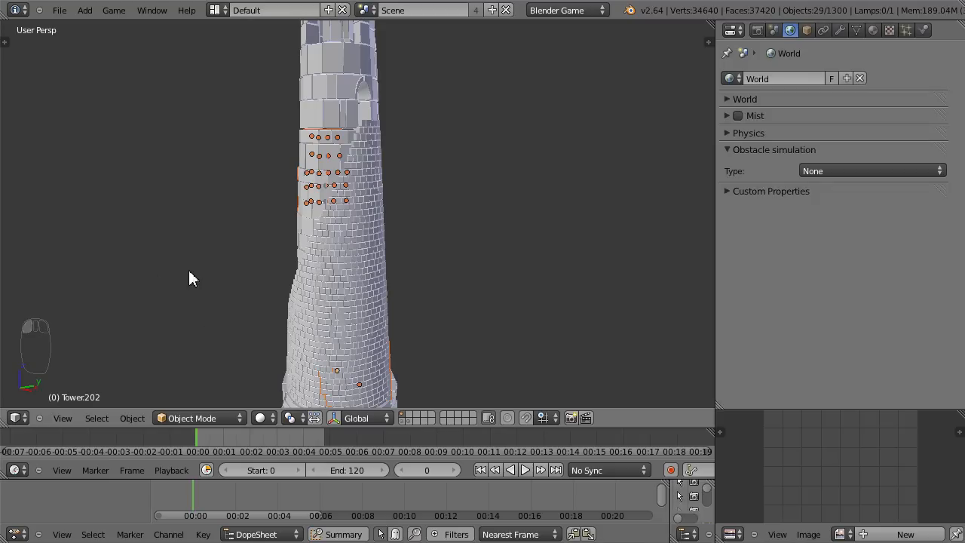
- Show the tower as a wireframe in the front orthographic view and clear the selection
scroll(219, 302, down, 2)
key(KP_1)
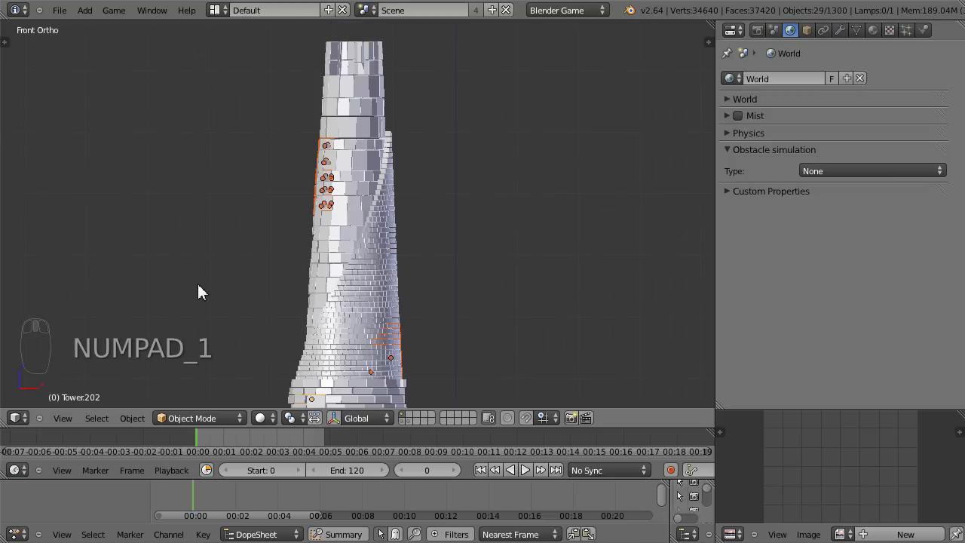
key(z)
click(228, 247)
shift+middle_drag(249, 304, 247, 272)
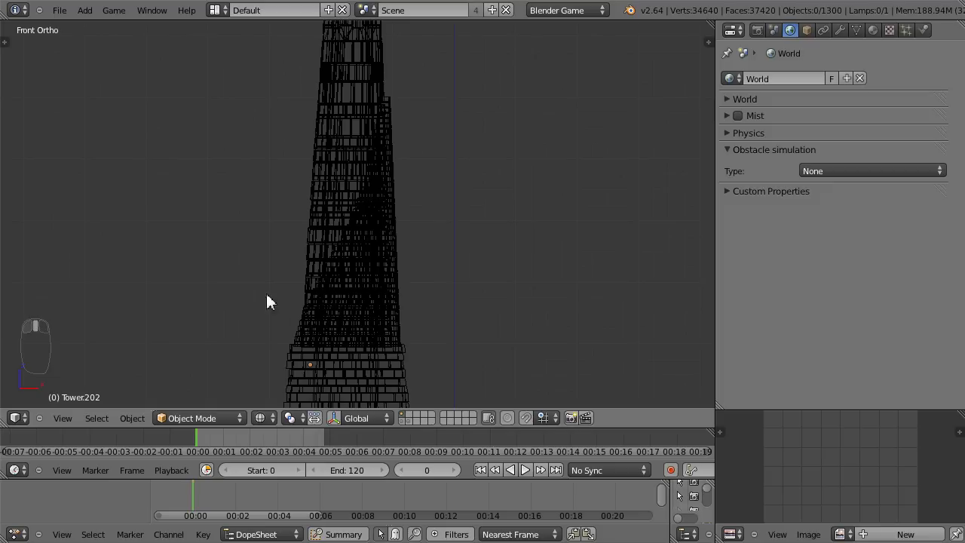
- Try box-selecting the brick rows at the top of the tower's wider lower section, and deselect everything
click(315, 360)
click(303, 360)
key(b)
drag(261, 344, 363, 391)
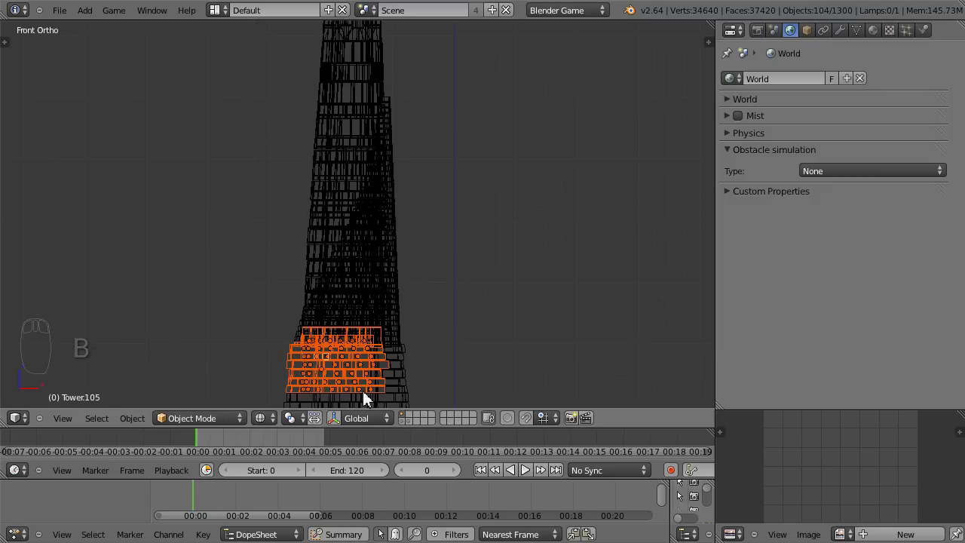
key(a)
- Lasso-select the bricks around and below the arched window on the upper tower, and switch to solid shading
shift+middle_drag(245, 250, 248, 286)
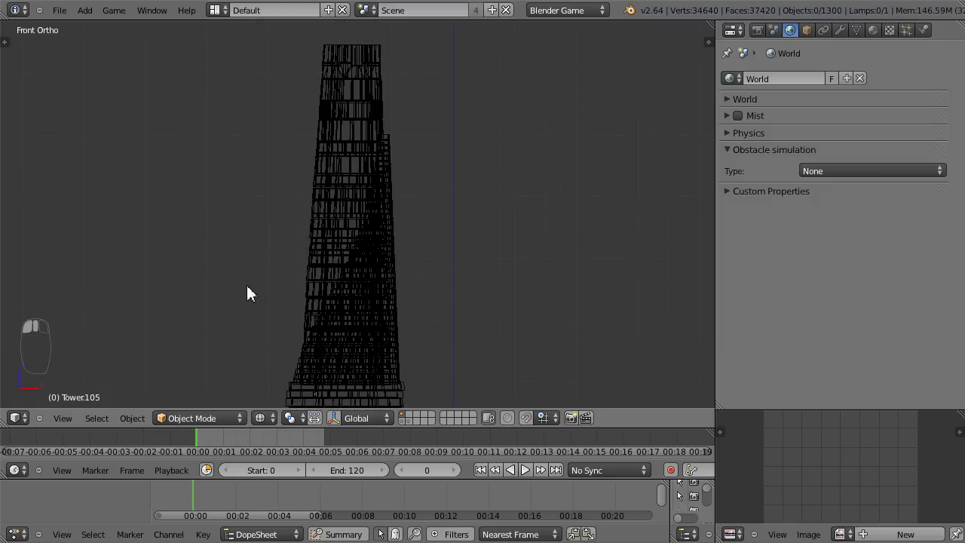
mouse_move(302, 196)
ctrl+right_down()
mouse_move(324, 189)
mouse_move(300, 132)
mouse_move(277, 155)
ctrl+right_up()
mouse_move(277, 156)
middle_down()
mouse_move(339, 243)
mouse_move(445, 239)
mouse_move(474, 283)
mouse_move(383, 225)
middle_up()
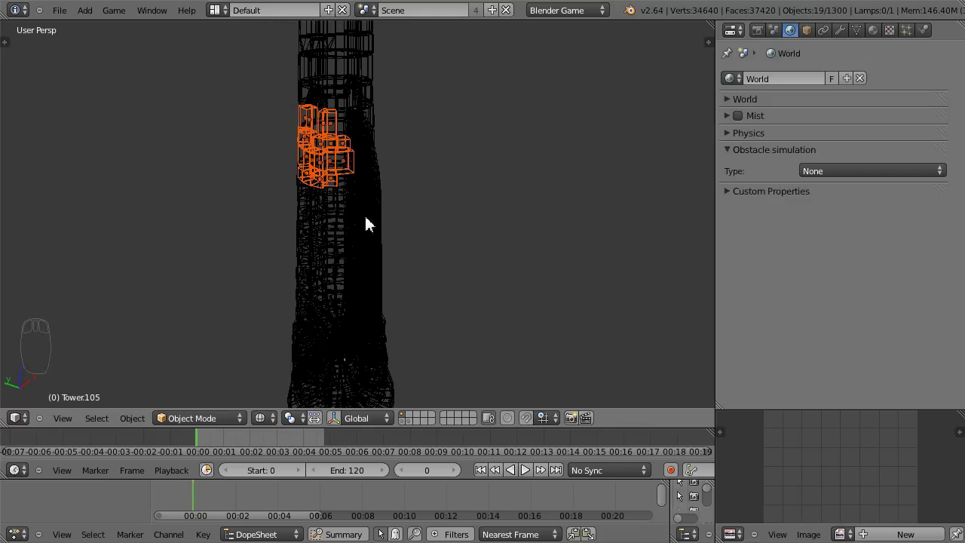
key(z)
scroll(341, 199, up, 3)
scroll(368, 281, up, 4)
middle_drag(359, 252, 373, 216)
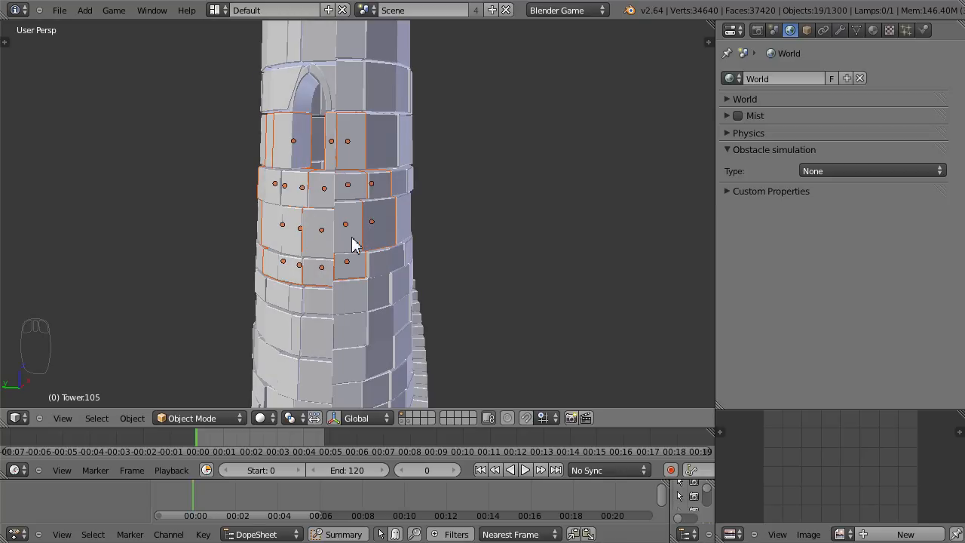
- Make a large brick below the arched window active and join the selected bricks into one object
shift+click(352, 237)
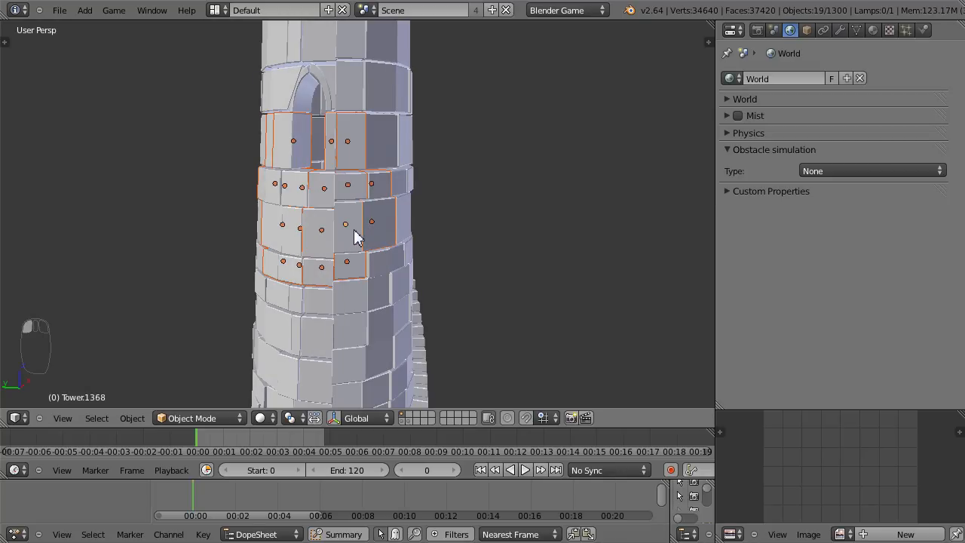
middle_drag(407, 252, 249, 283)
key(ctrl+j)
- Lasso-select the battlement bricks on the right half of the tower's top and join them into one object
key(KP_1)
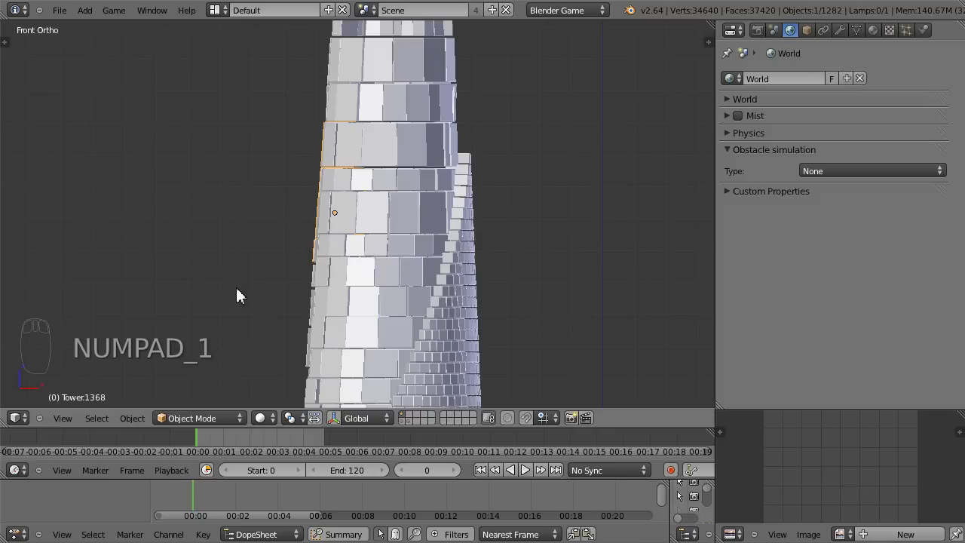
scroll(271, 308, down, 4)
shift+middle_drag(325, 300, 312, 208)
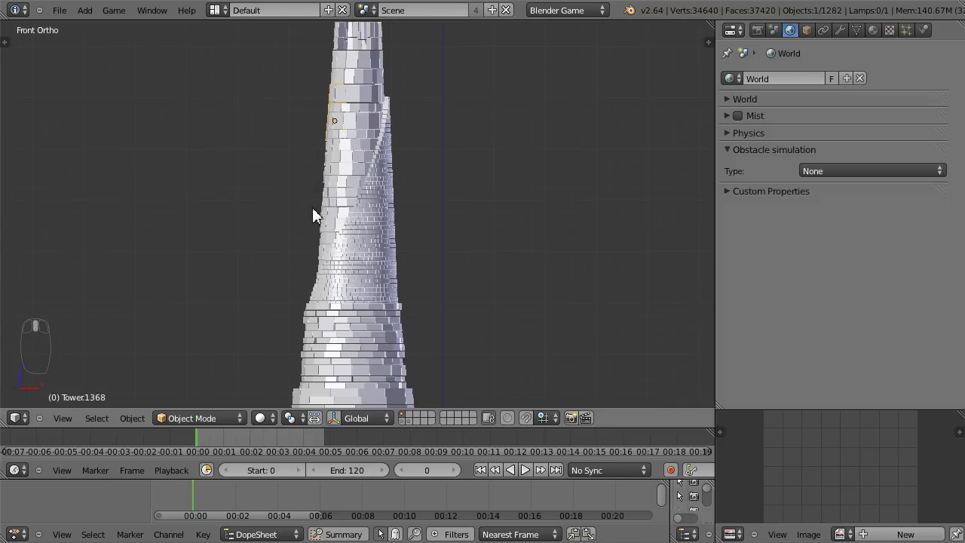
key(z)
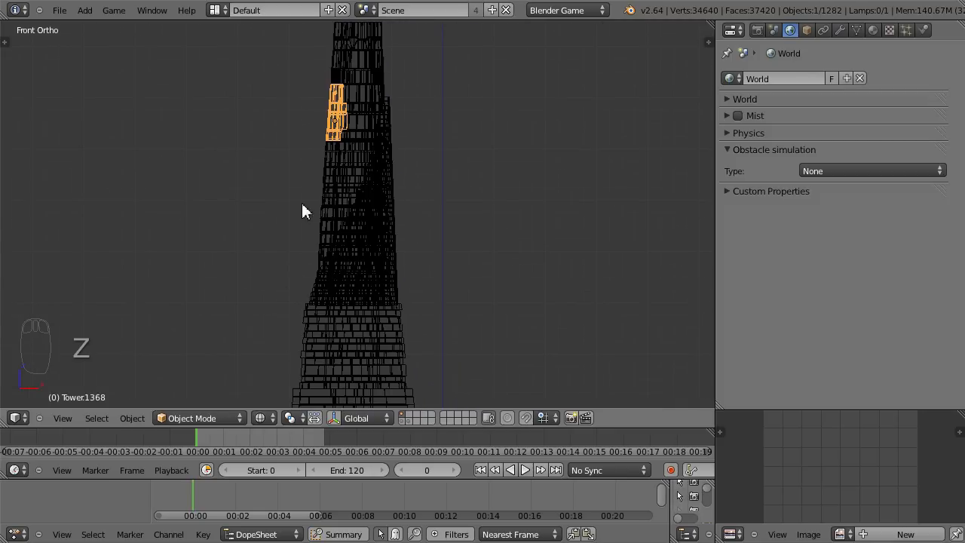
key(a)
scroll(287, 263, down, 1)
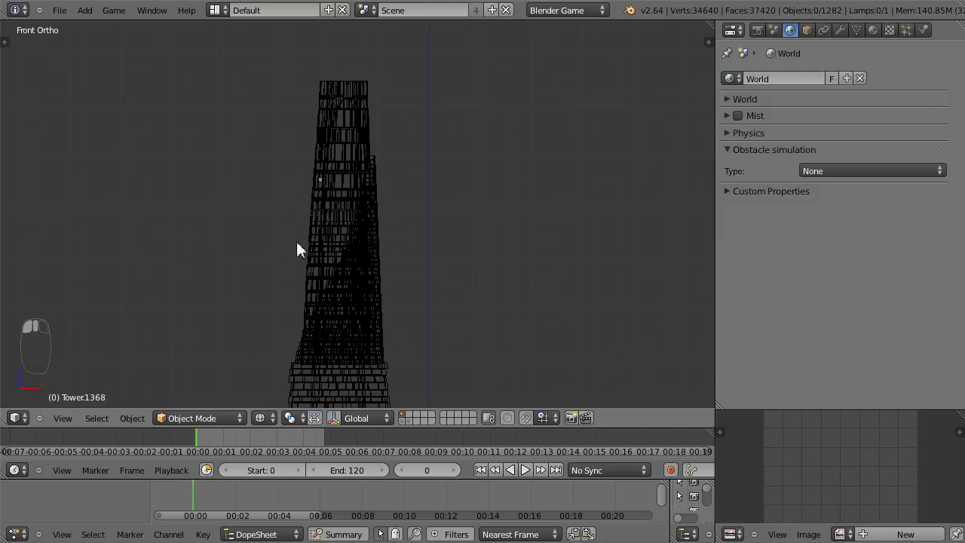
mouse_move(342, 102)
ctrl+mouse_down()
mouse_move(373, 134)
mouse_move(385, 68)
ctrl+mouse_up()
middle_drag(404, 102, 406, 277)
key(z)
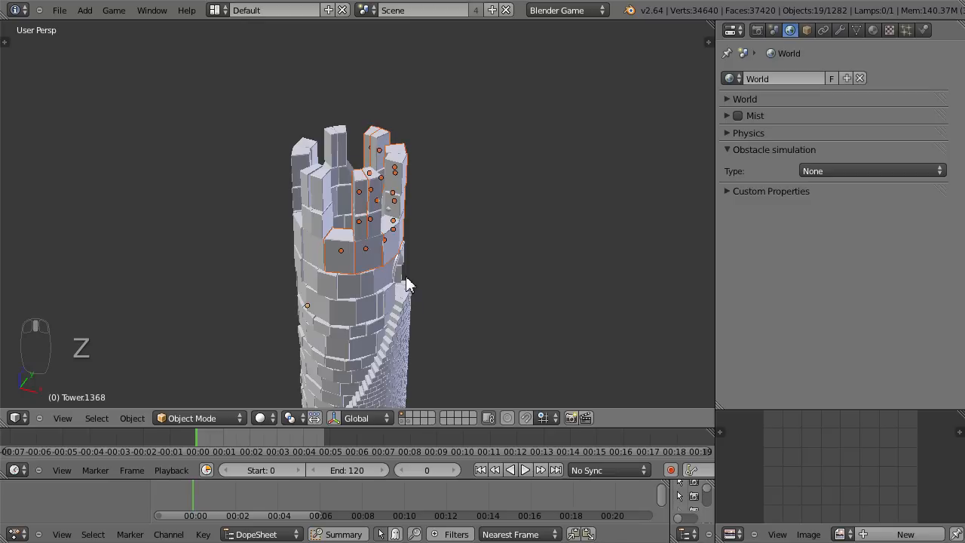
click(379, 256)
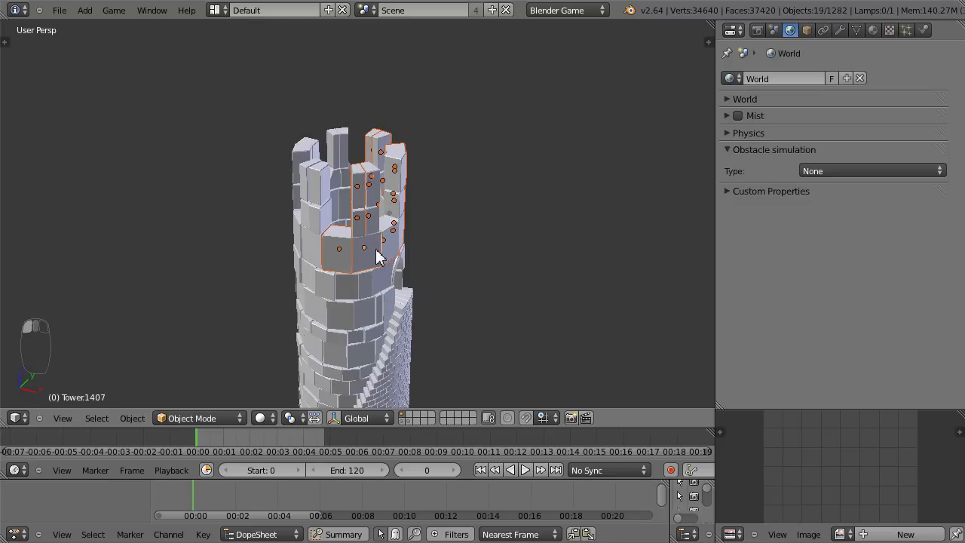
key(ctrl+j)
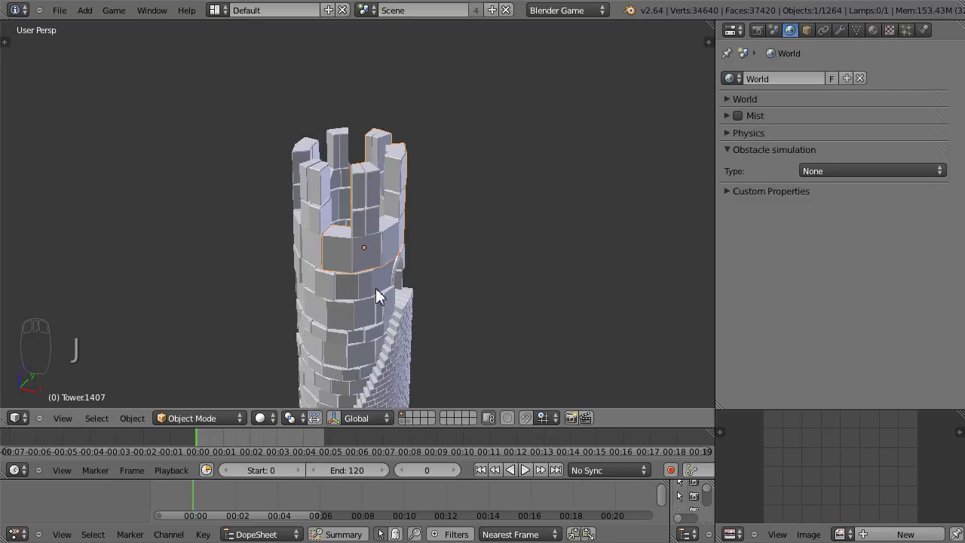
- Try lasso-selecting the bricks at the left edge where the narrow shaft widens, and deselect everything
key(KP_1)
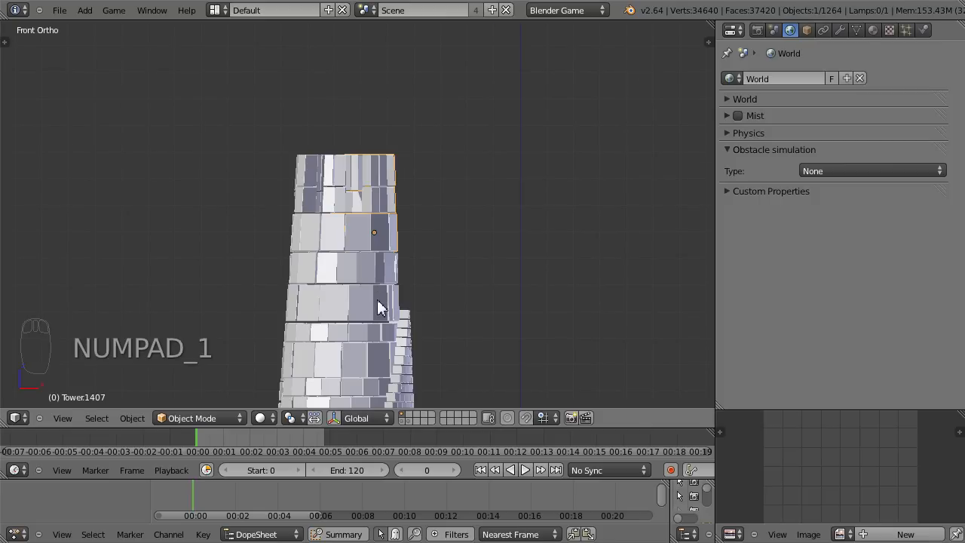
scroll(377, 302, down, 4)
shift+middle_drag(361, 220, 358, 202)
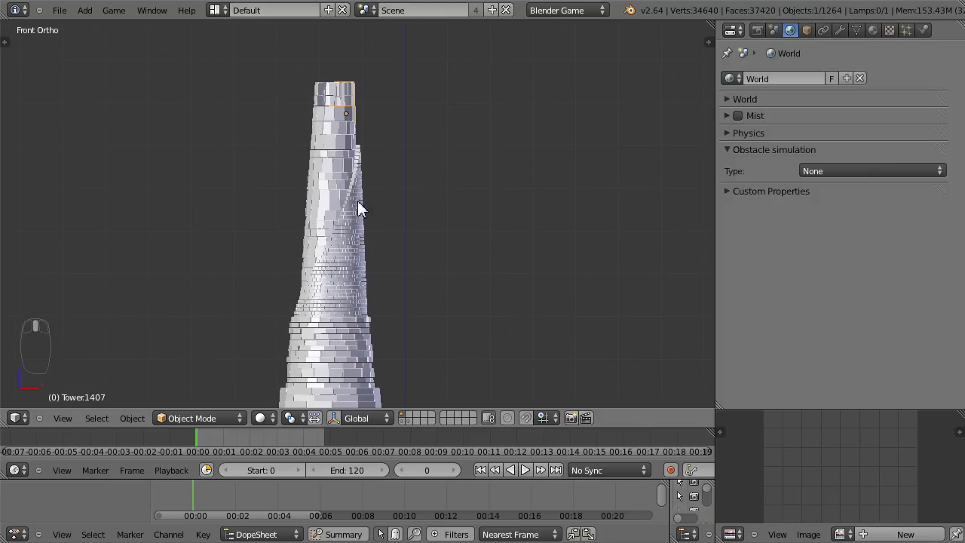
key(z)
mouse_move(291, 266)
ctrl+mouse_down()
mouse_move(302, 328)
mouse_move(227, 341)
ctrl+mouse_up()
middle_drag(227, 340, 252, 347)
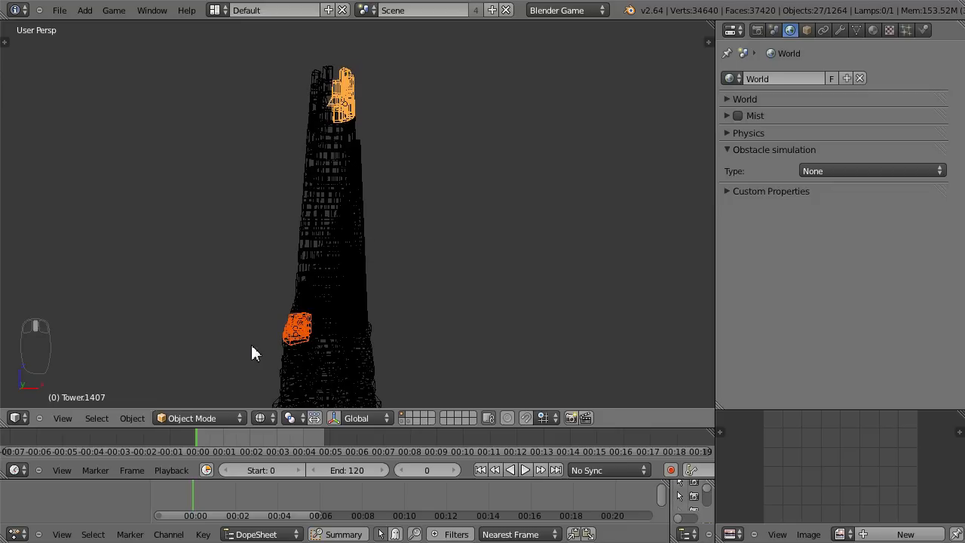
click(224, 215)
key(a)
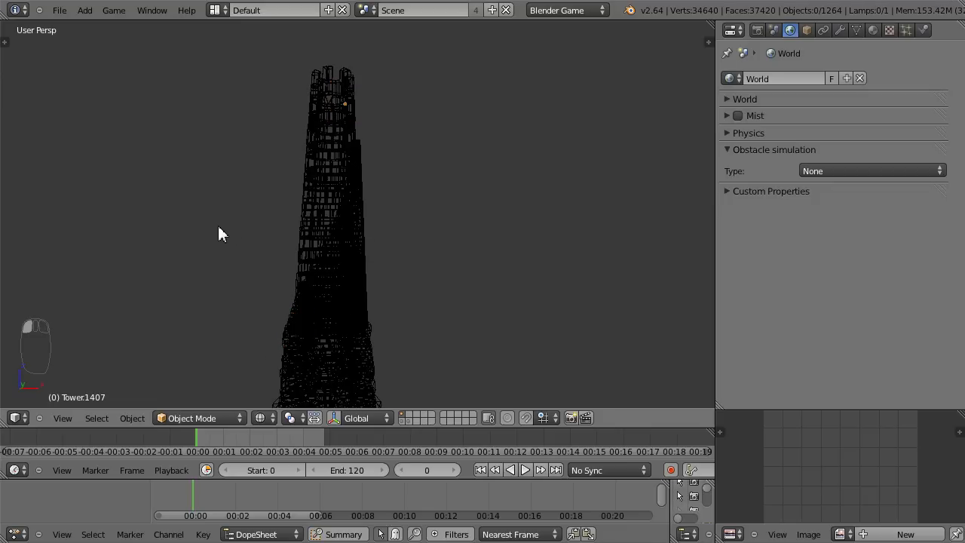
- Lasso-select the left-side bricks spanning the base of the narrow shaft and the wider section below, and join them into one object
key(KP_1)
scroll(214, 288, up, 1)
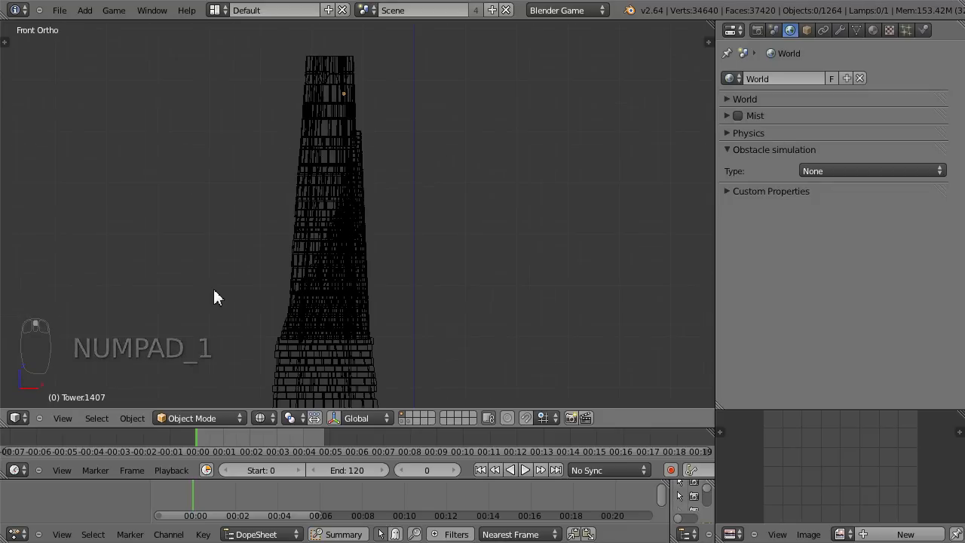
shift+middle_drag(213, 299, 217, 251)
mouse_move(284, 228)
ctrl+mouse_down()
mouse_move(291, 242)
mouse_move(248, 324)
mouse_move(201, 221)
ctrl+mouse_up()
mouse_move(205, 248)
middle_down()
mouse_move(351, 302)
mouse_move(445, 259)
mouse_move(400, 251)
mouse_move(298, 280)
mouse_move(300, 269)
mouse_move(295, 297)
mouse_move(377, 197)
mouse_move(433, 265)
mouse_move(385, 256)
middle_up()
key(z)
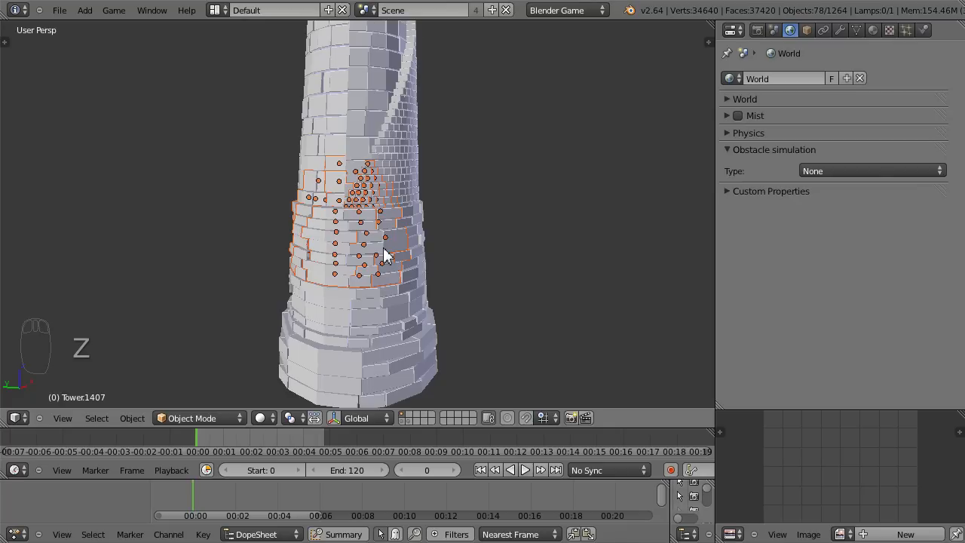
shift+click(400, 242)
key(ctrl+j)
middle_drag(403, 267, 354, 256)
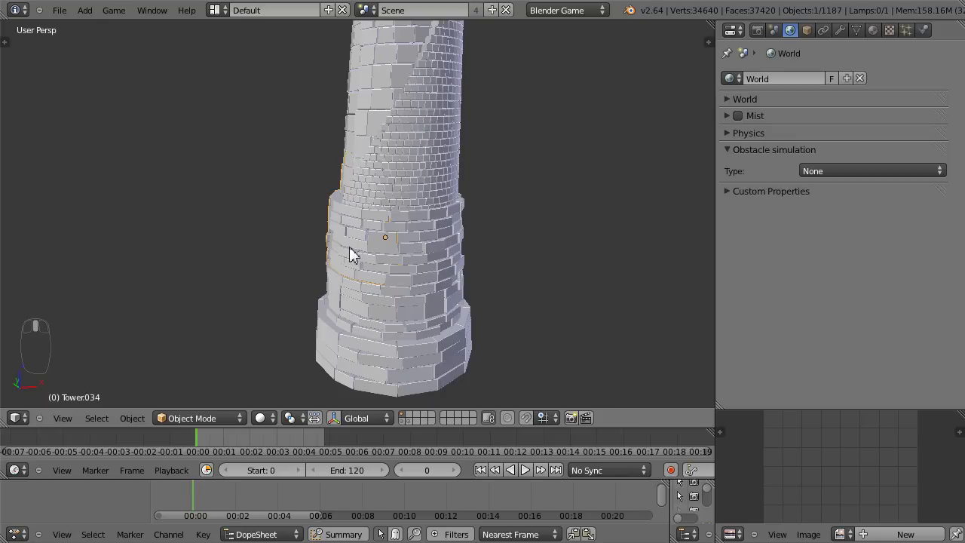
- Try lasso-selecting the bricks at the left side of the tower's top in front wireframe view, and clear the selection
key(KP_1)
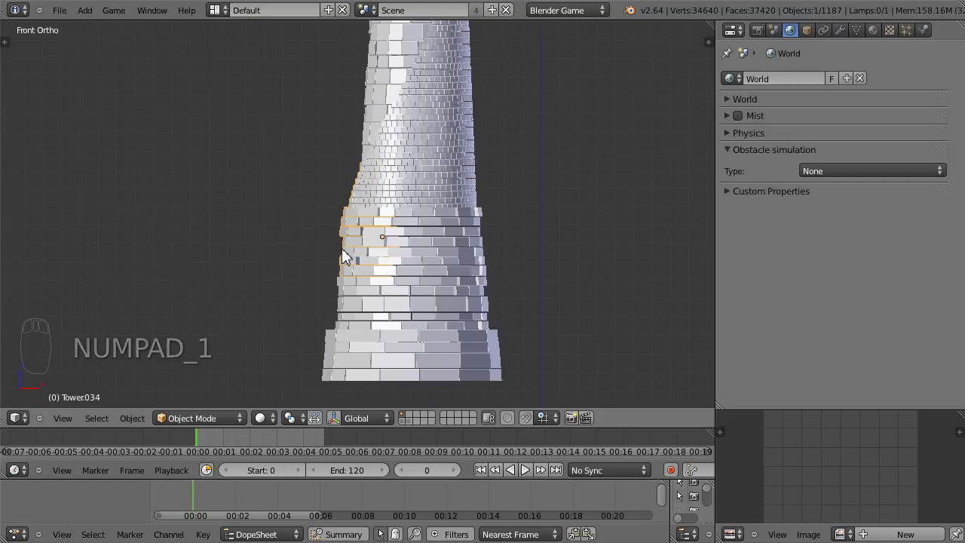
key(z)
scroll(349, 240, down, 3)
scroll(350, 236, up, 1)
shift+middle_drag(378, 194, 324, 329)
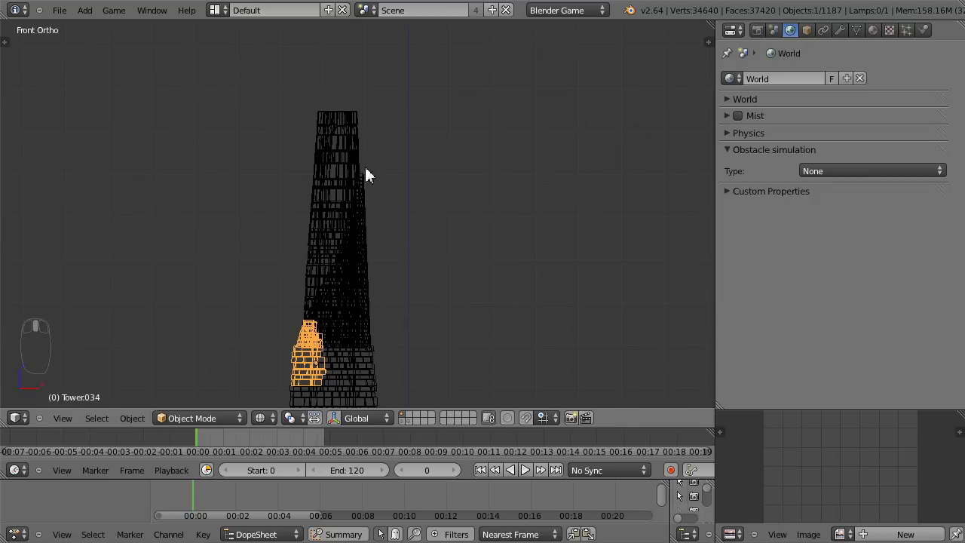
ctrl+drag(313, 171, 284, 95)
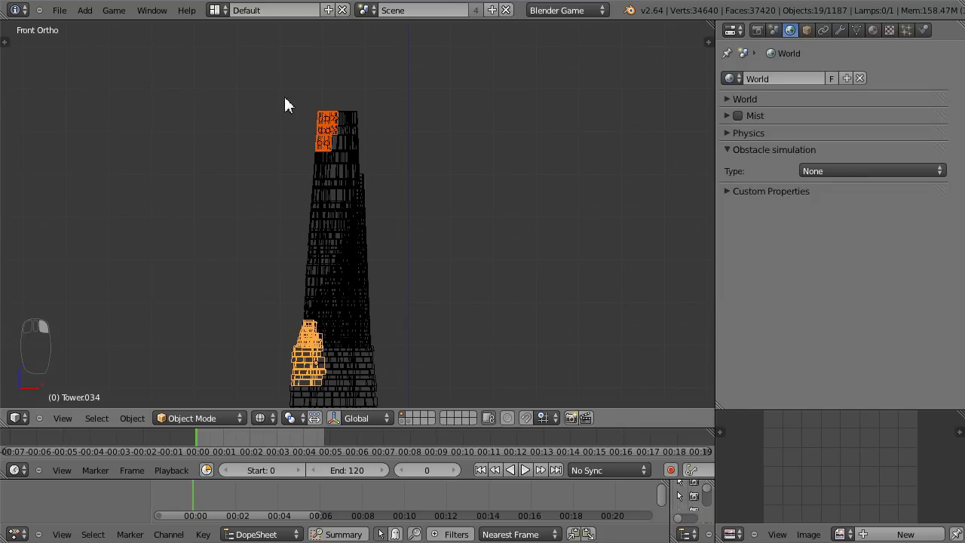
mouse_move(282, 95)
middle_down()
mouse_move(299, 277)
mouse_move(387, 195)
mouse_move(383, 166)
mouse_move(366, 159)
middle_up()
click(242, 173)
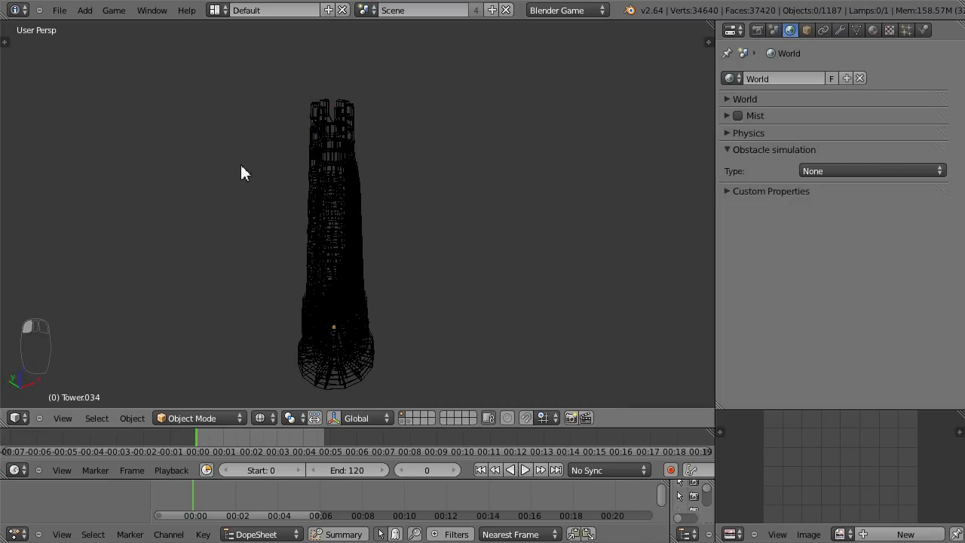
- Try lasso-selecting the brick rows around the arched window, make the joined chunk below it active, and deselect everything
middle_drag(249, 201, 223, 159)
mouse_move(296, 211)
ctrl+mouse_down()
mouse_move(334, 156)
mouse_move(269, 133)
mouse_move(274, 146)
ctrl+mouse_up()
mouse_move(274, 146)
middle_down()
mouse_move(442, 220)
mouse_move(539, 189)
mouse_move(465, 204)
mouse_move(334, 267)
mouse_move(278, 219)
mouse_move(295, 269)
mouse_move(489, 159)
mouse_move(369, 192)
mouse_move(338, 175)
middle_up()
scroll(278, 219, up, 5)
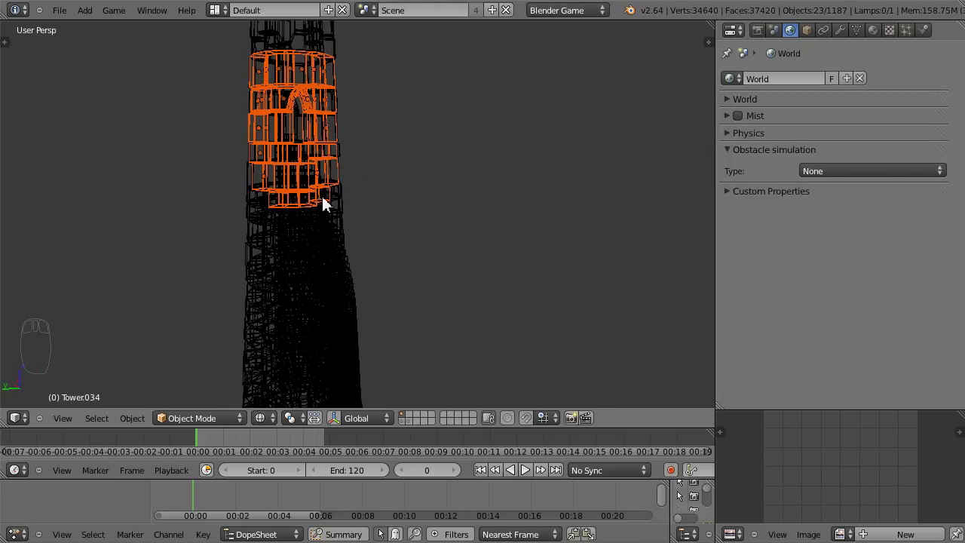
scroll(280, 209, up, 3)
middle_drag(280, 209, 328, 166)
key(z)
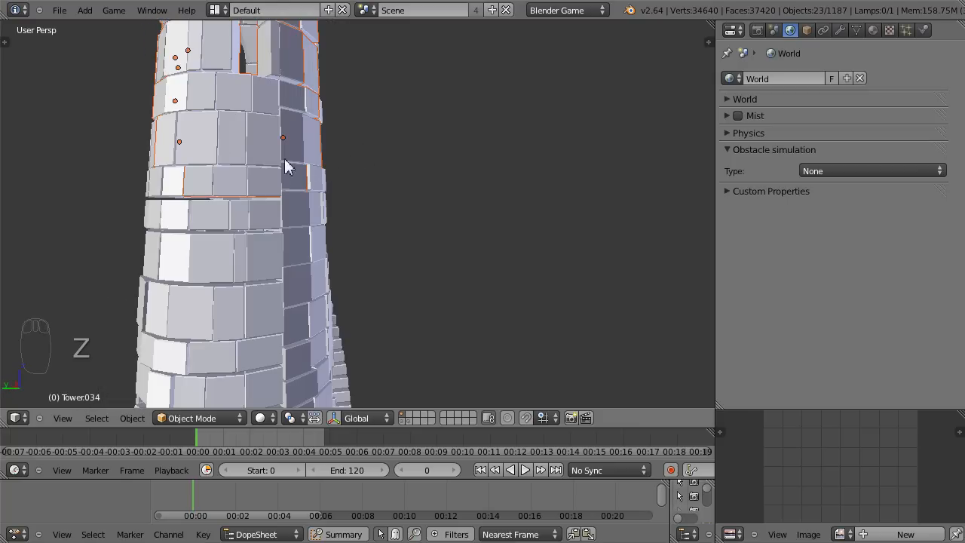
right_click(243, 136)
middle_drag(256, 145, 169, 190)
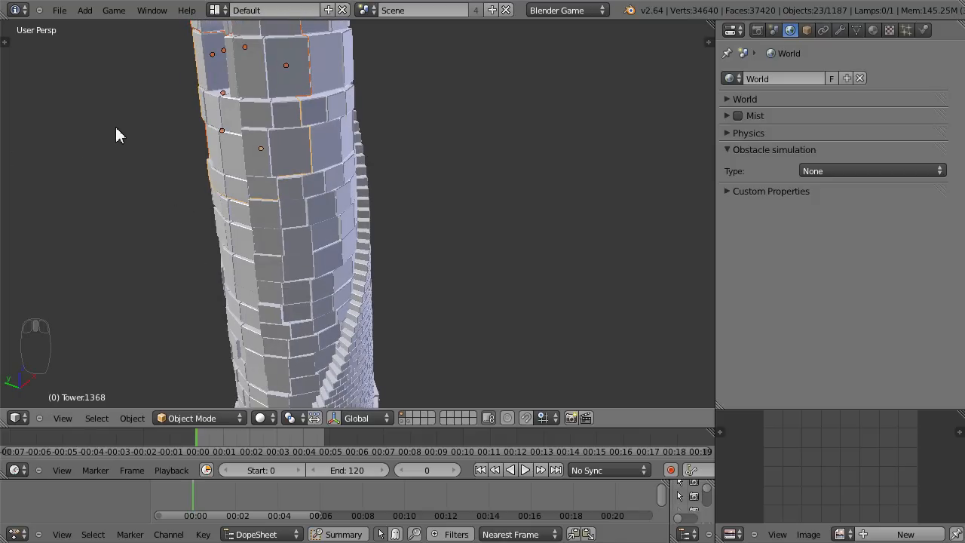
middle_drag(116, 129, 140, 135)
key(a)
- Lasso-select the small stair bricks and adjacent large wall bricks midway up the shaft and join them into one object
key(KP_1)
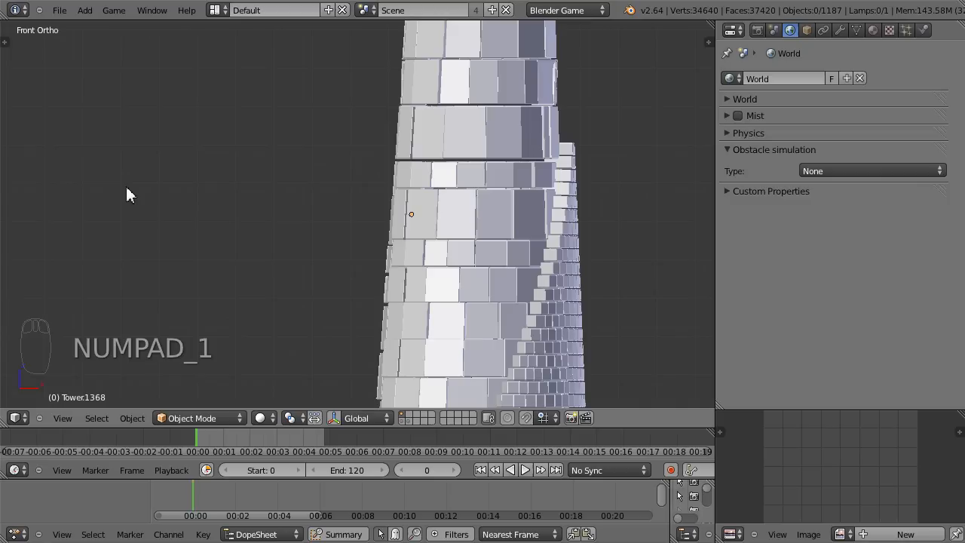
key(z)
mouse_move(181, 214)
middle_down()
mouse_move(276, 216)
mouse_move(257, 144)
mouse_move(355, 250)
mouse_move(275, 267)
mouse_move(278, 278)
mouse_move(334, 201)
mouse_move(364, 184)
mouse_move(345, 259)
mouse_move(383, 273)
mouse_move(409, 235)
mouse_move(324, 181)
mouse_move(336, 164)
middle_up()
key(z)
mouse_move(313, 254)
middle_down()
mouse_move(295, 328)
mouse_move(266, 291)
mouse_move(263, 269)
mouse_move(290, 196)
mouse_move(352, 183)
middle_up()
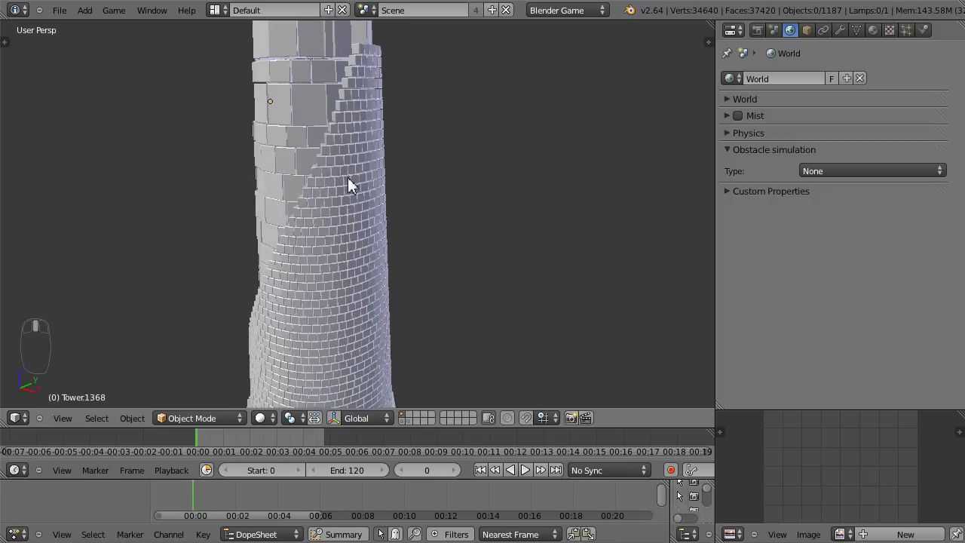
key(z)
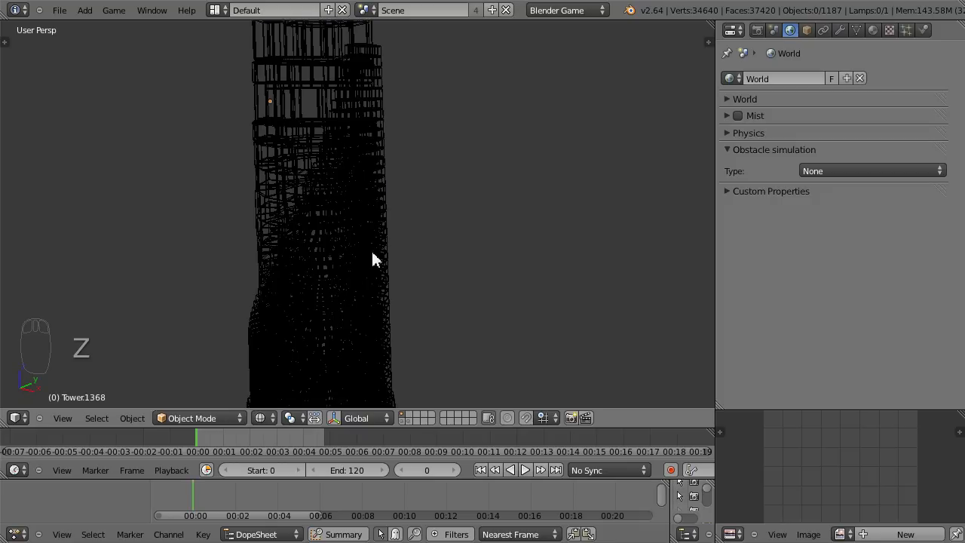
mouse_move(404, 110)
ctrl+mouse_down()
mouse_move(435, 218)
mouse_move(446, 114)
ctrl+mouse_up()
mouse_move(446, 113)
middle_down()
mouse_move(371, 166)
mouse_move(282, 170)
mouse_move(272, 194)
mouse_move(273, 161)
middle_up()
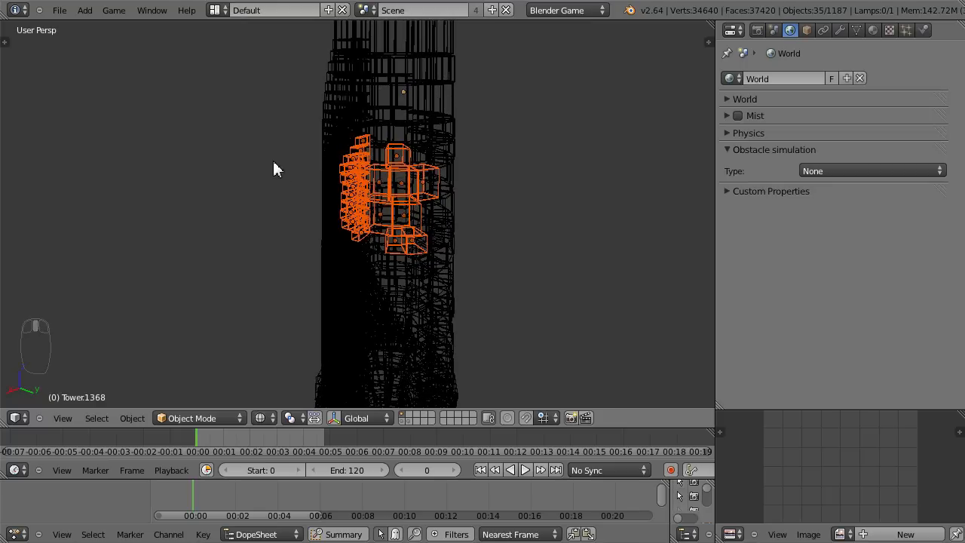
key(z)
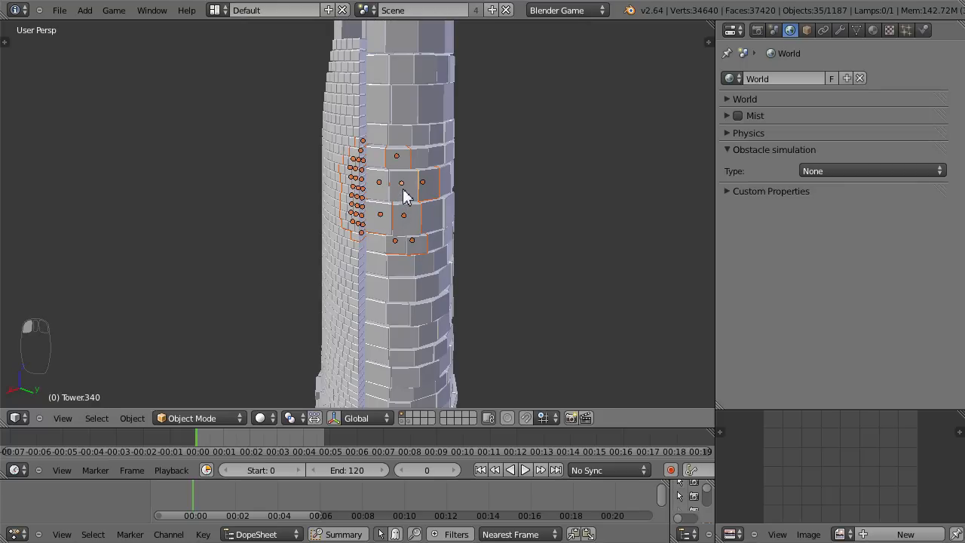
key(ctrl+j)
- Clear the selection and lasso-select the wall bricks on the lower part of the shaft opposite the stairs in wireframe
middle_drag(366, 276, 349, 259)
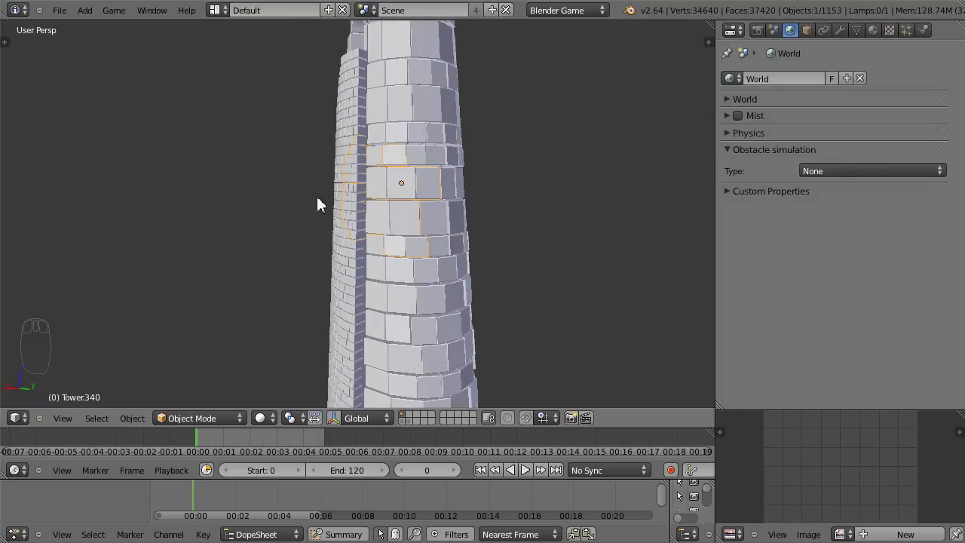
middle_drag(338, 227, 314, 184)
key(z)
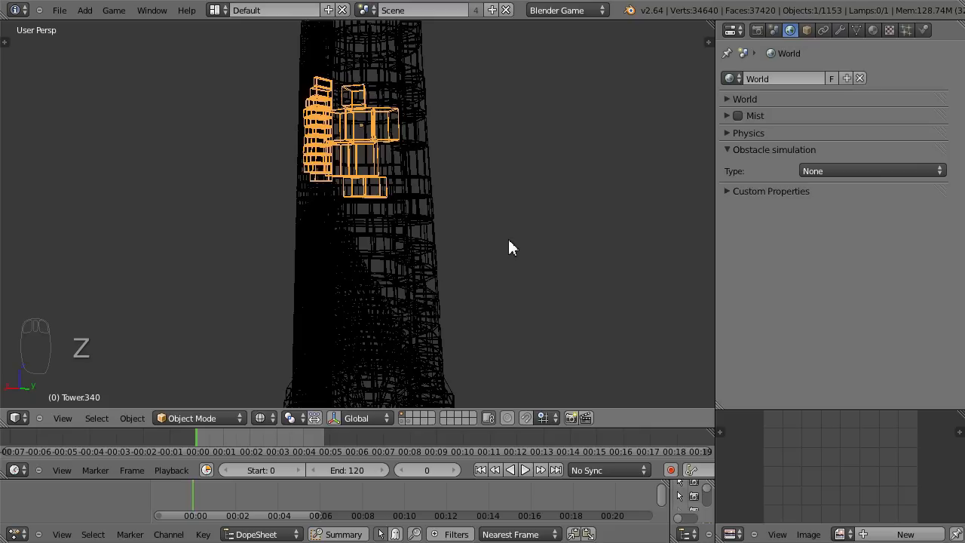
click(506, 240)
ctrl+right_drag(442, 236, 501, 272)
middle_drag(501, 275, 445, 254)
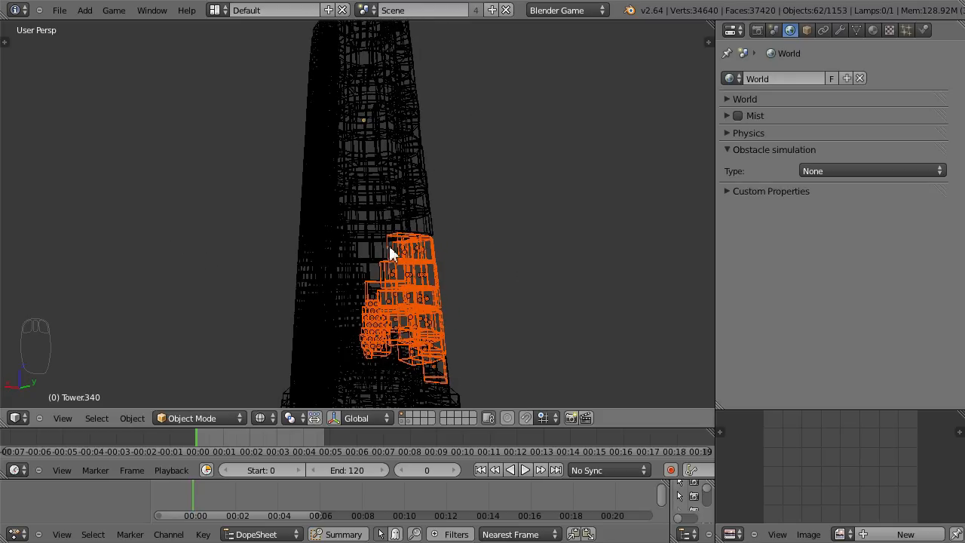
middle_drag(434, 338, 218, 334)
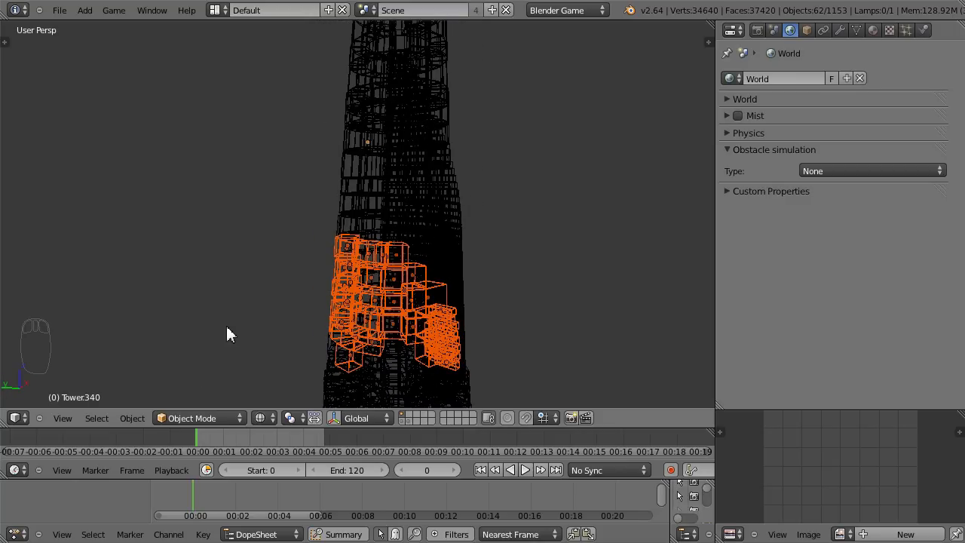
middle_drag(278, 325, 258, 277)
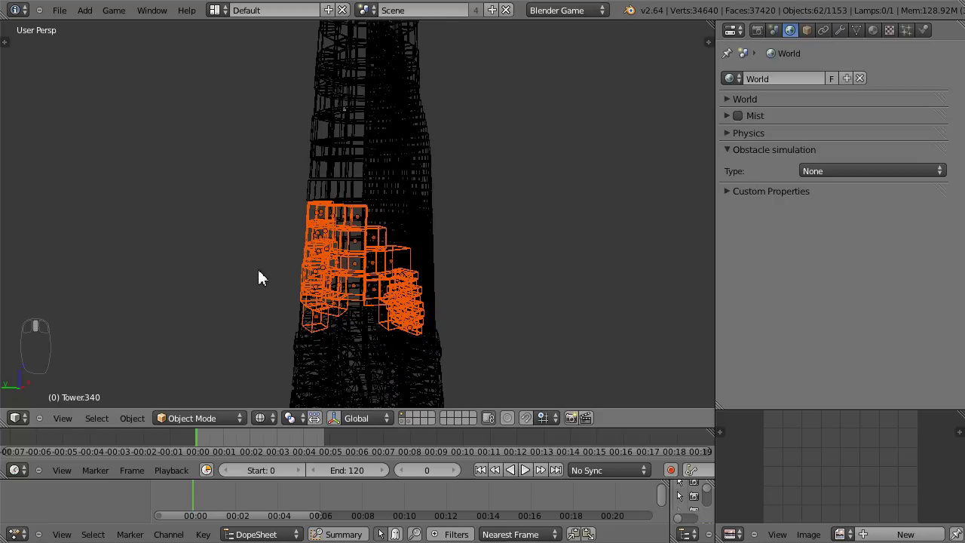
- Try adding the bricks directly above the selected group with Circle Select, and remove them from the selection again
scroll(264, 303, down, 5)
scroll(252, 308, up, 3)
scroll(244, 304, down, 5)
scroll(241, 307, up, 5)
scroll(242, 308, up, 1)
scroll(241, 308, down, 2)
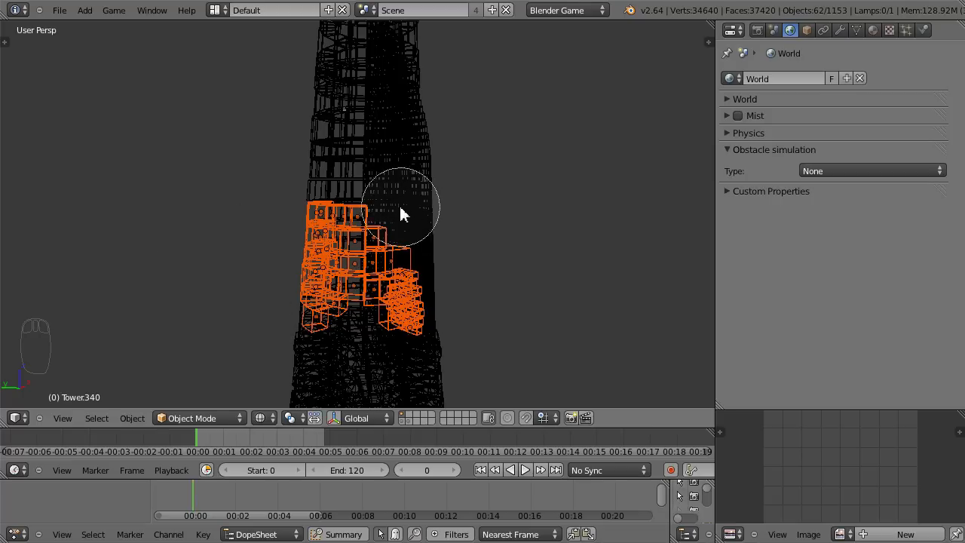
drag(337, 156, 320, 163)
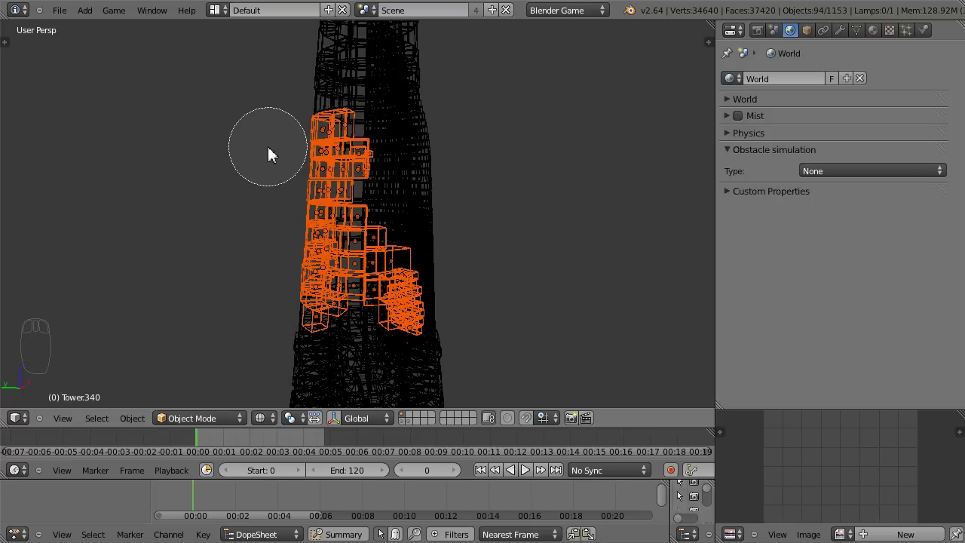
middle_drag(345, 156, 360, 157)
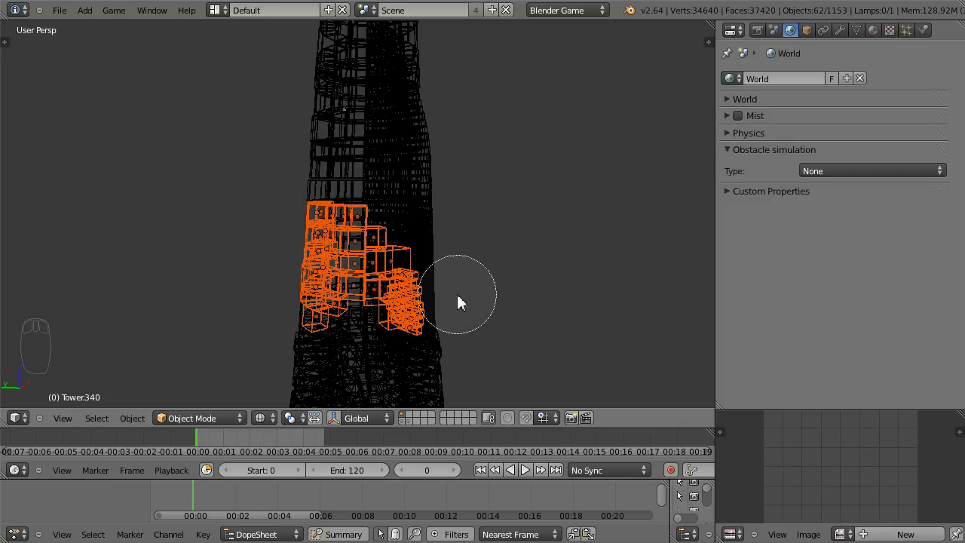
- Remove the small stair bricks and the surplus wall bricks beside them from the selected lower-shaft group with Circle Select
middle_drag(390, 233, 412, 254)
middle_drag(404, 313, 402, 325)
right_click(404, 327)
mouse_move(509, 241)
middle_down()
mouse_move(678, 230)
mouse_move(595, 214)
mouse_move(618, 204)
mouse_move(602, 233)
middle_up()
key(c)
middle_drag(334, 219, 332, 227)
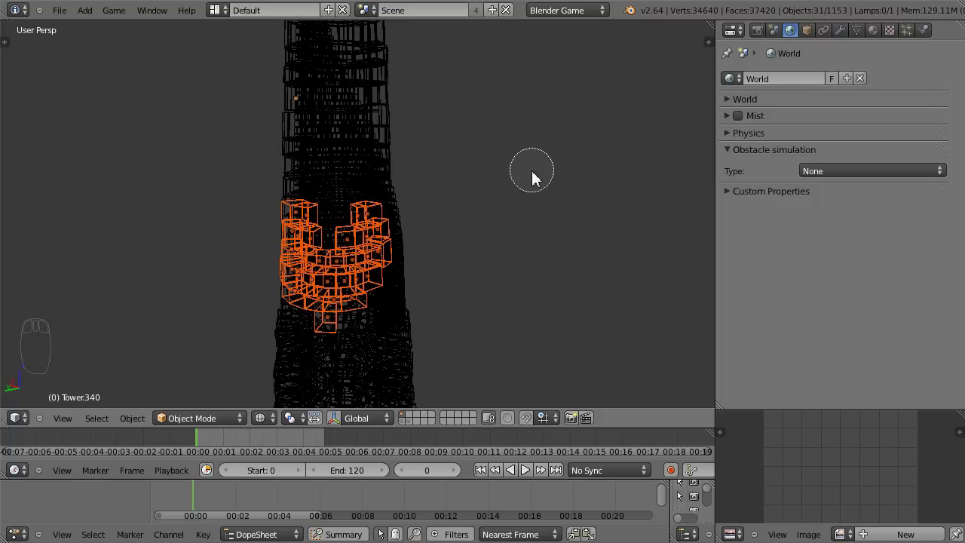
- Return to solid shading, make one of the selected lower-shaft wall bricks active, and join the group into one object
middle_drag(491, 247, 443, 206)
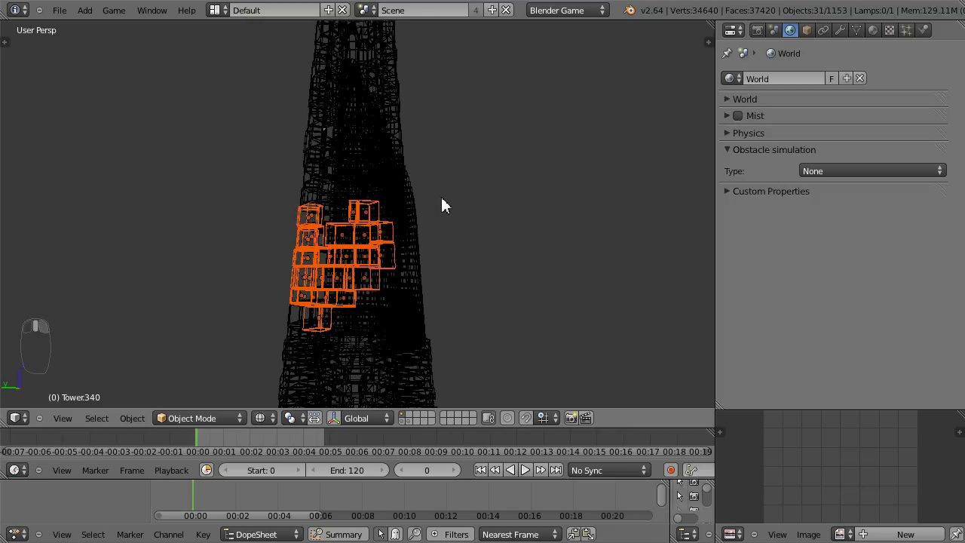
key(z)
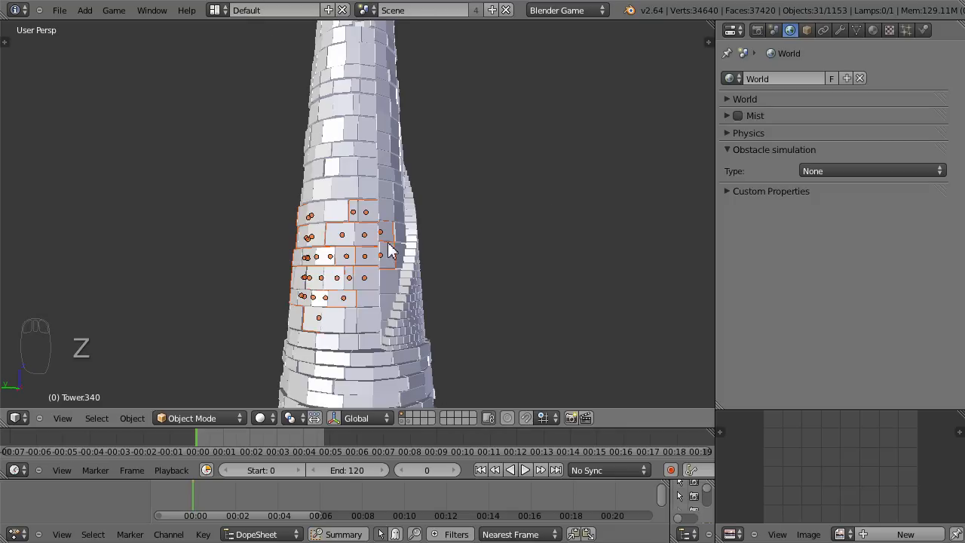
click(351, 260)
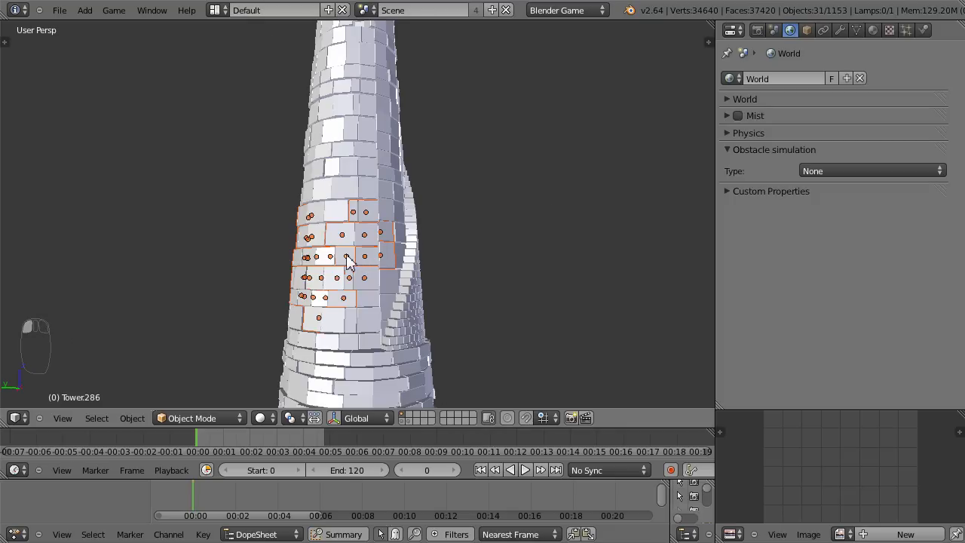
key(ctrl+j)
- Try lasso-selecting the bricks along one side of the tower's base in wireframe front view, and clear the selection
middle_drag(504, 161, 352, 194)
scroll(352, 199, down, 1)
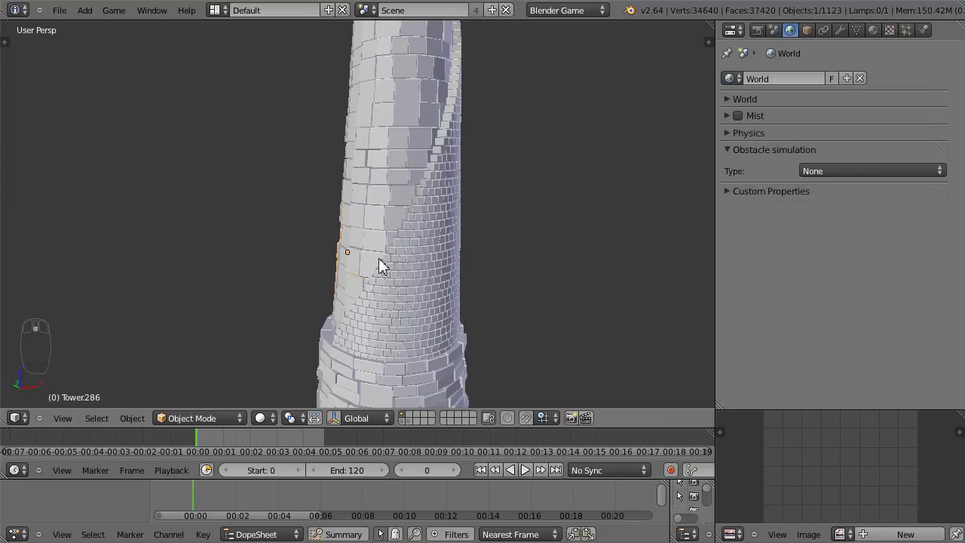
scroll(379, 265, down, 3)
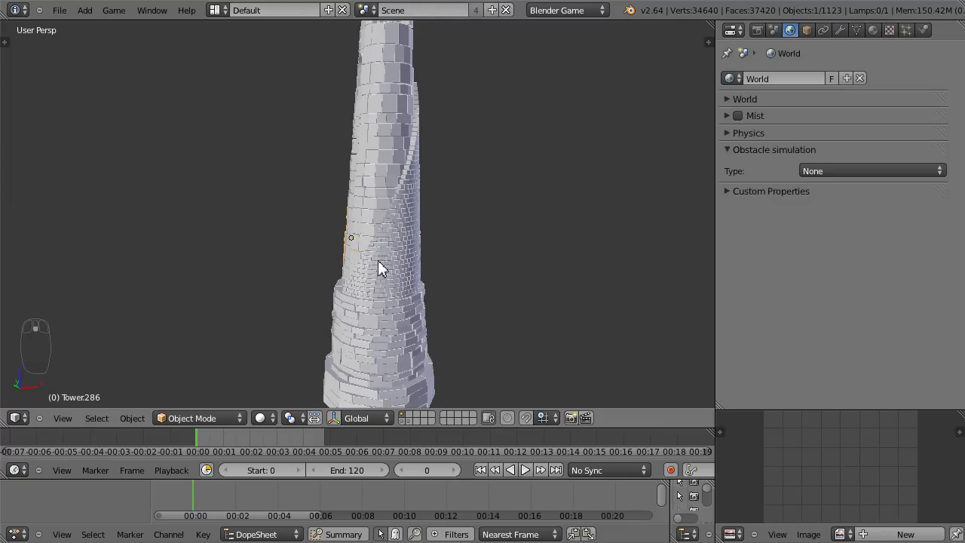
key(KP_1)
scroll(380, 268, down, 1)
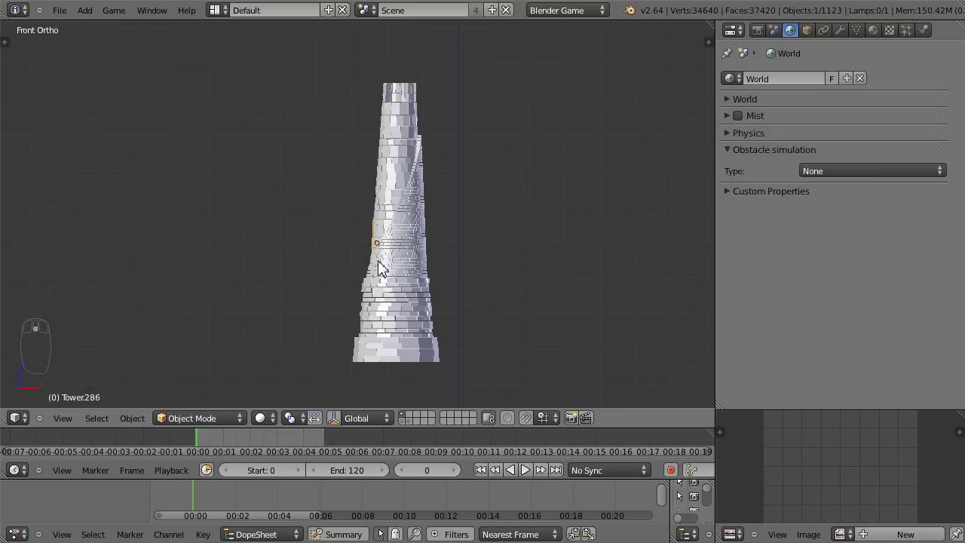
shift+middle_drag(372, 273, 334, 231)
scroll(359, 266, up, 1)
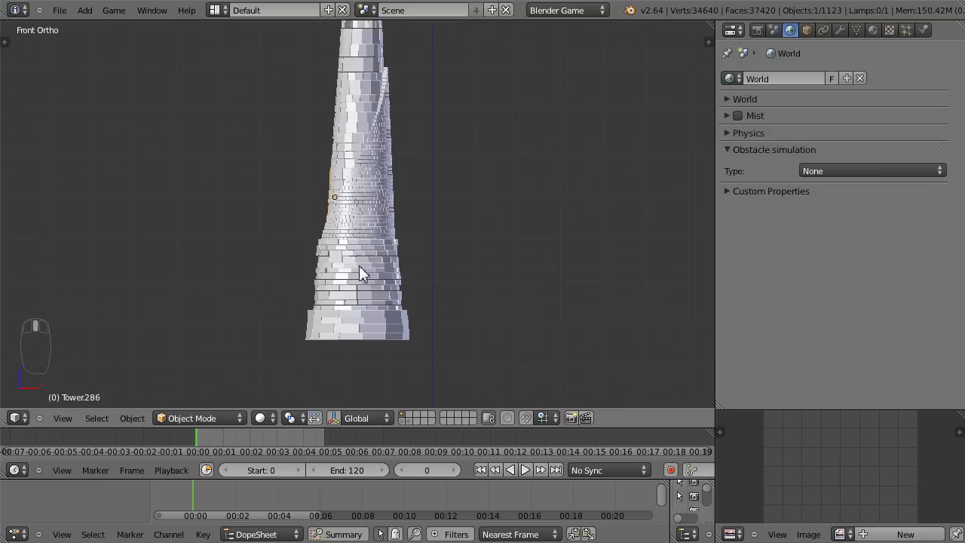
shift+scroll(384, 273, down, 2)
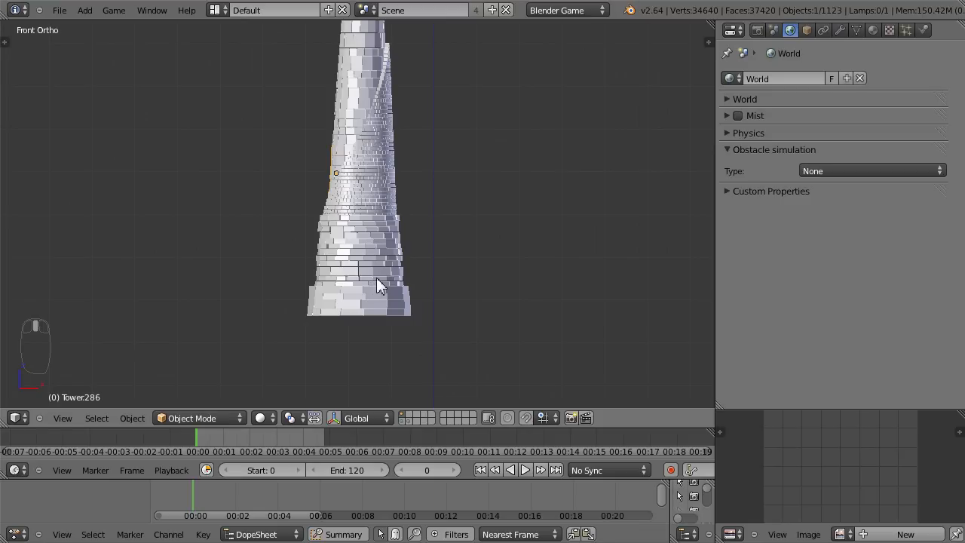
key(z)
click(265, 276)
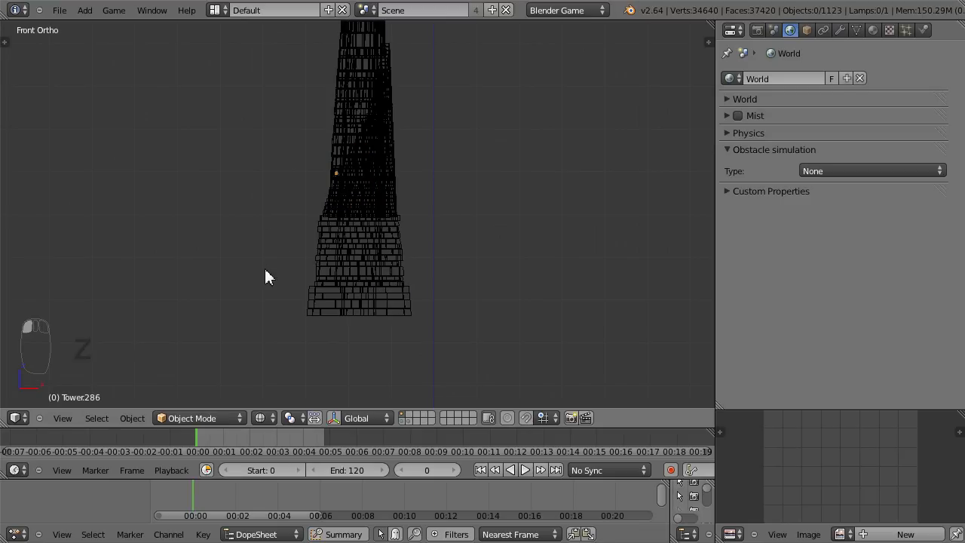
ctrl+drag(357, 264, 249, 314)
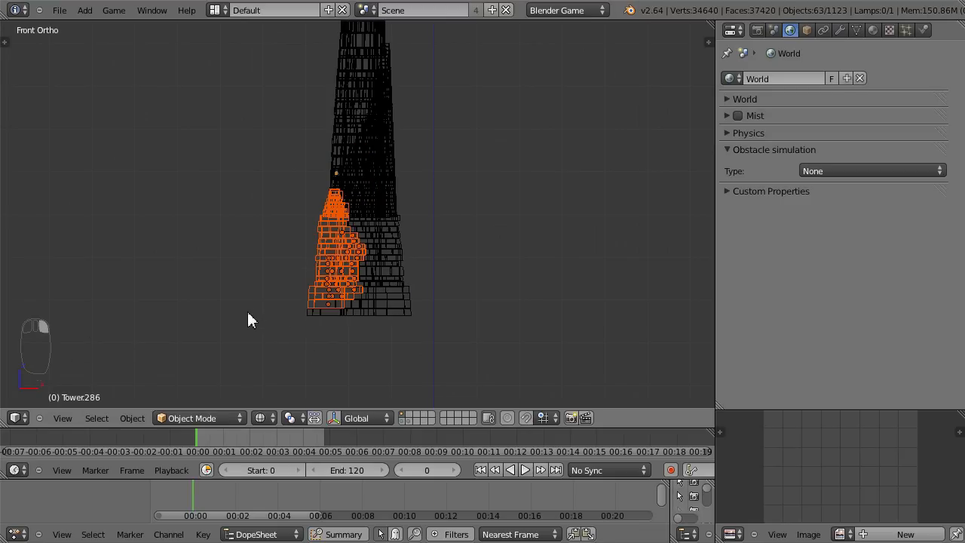
mouse_move(266, 279)
middle_down()
mouse_move(399, 303)
mouse_move(500, 289)
mouse_move(429, 271)
mouse_move(381, 306)
mouse_move(318, 309)
mouse_move(326, 320)
middle_up()
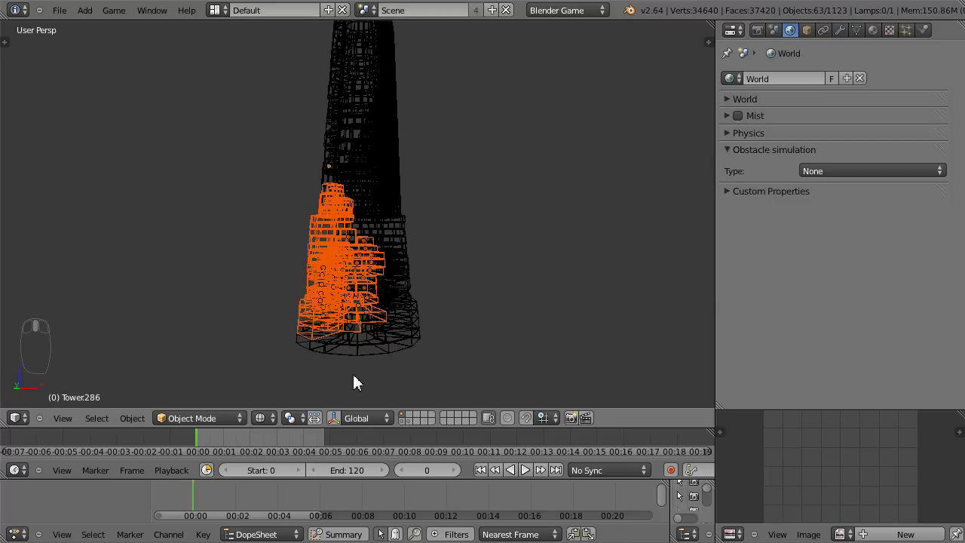
key(a)
- Lasso-select the bricks across the tower's bottom plinth in wireframe and join them into one object with a plinth brick active
mouse_move(343, 375)
ctrl+mouse_down()
mouse_move(390, 300)
mouse_move(386, 383)
ctrl+mouse_up()
mouse_move(386, 382)
middle_down()
mouse_move(379, 358)
mouse_move(254, 355)
mouse_move(273, 360)
middle_up()
key(z)
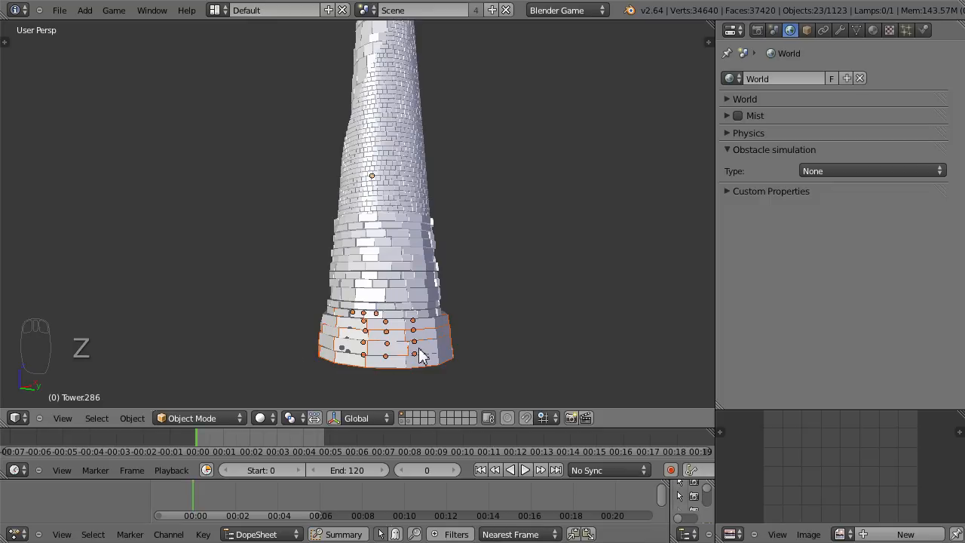
click(420, 356)
key(ctrl+j)
- Lasso-select the brick rows near the top of the section above the plinth and join them into one object
middle_drag(472, 322, 365, 350)
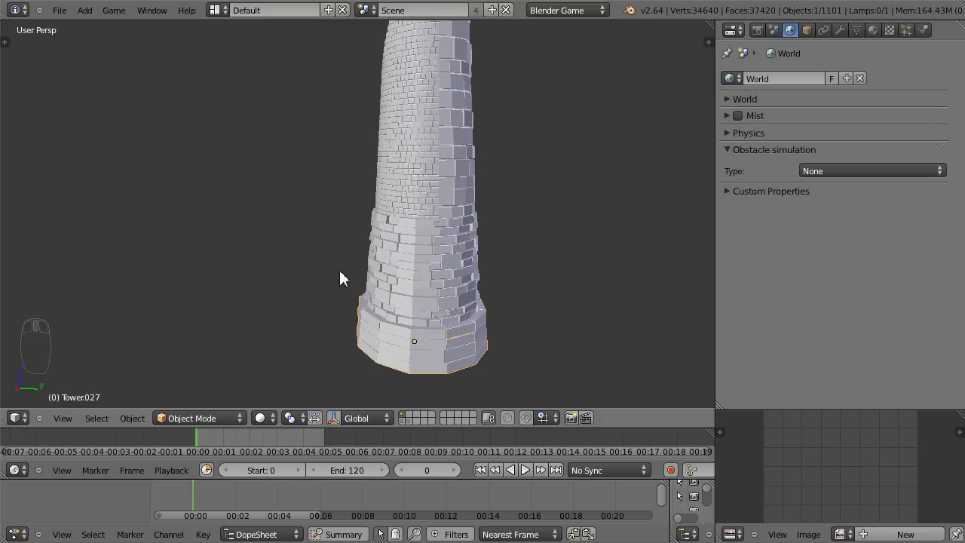
key(z)
click(317, 239)
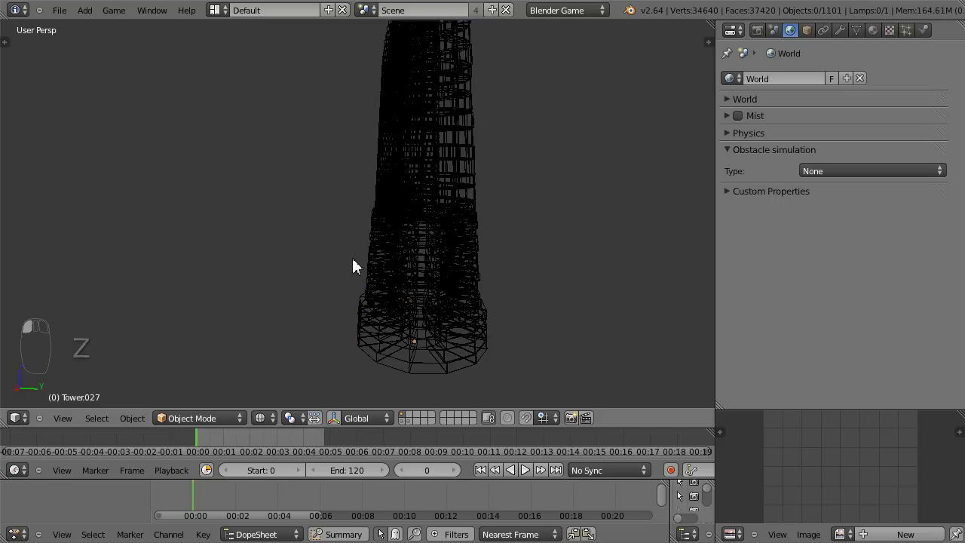
ctrl+drag(383, 235, 354, 224)
mouse_move(324, 264)
middle_down()
mouse_move(444, 295)
mouse_move(573, 247)
mouse_move(261, 293)
mouse_move(357, 267)
mouse_move(380, 248)
middle_up()
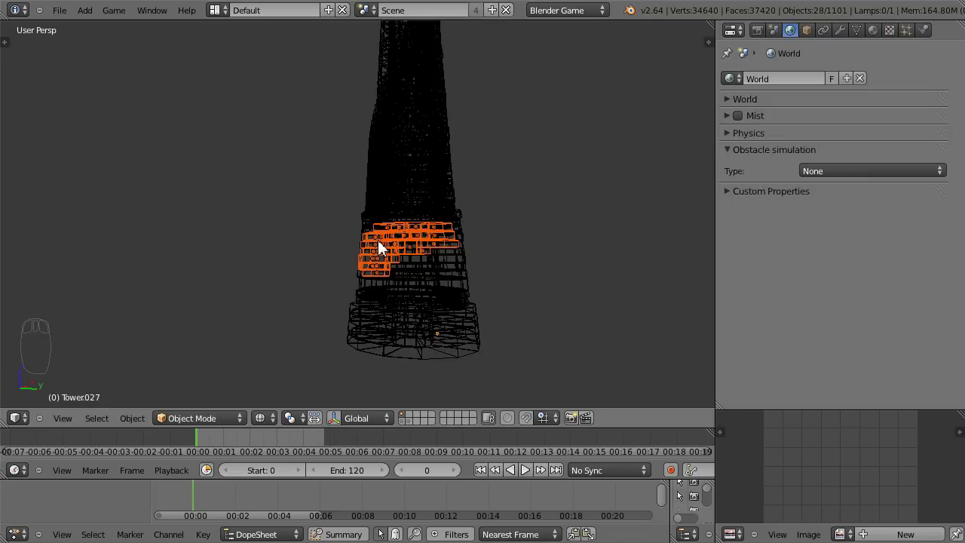
key(z)
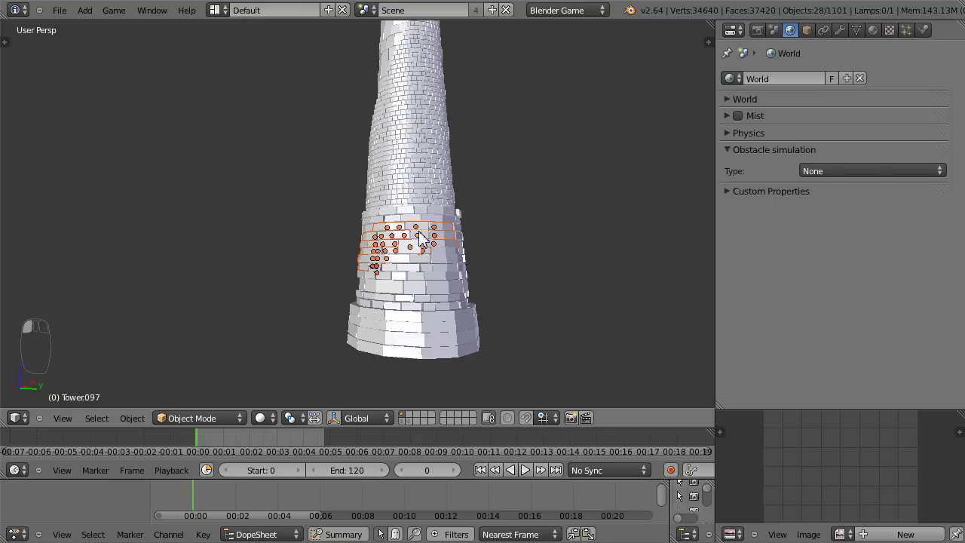
key(ctrl+j)
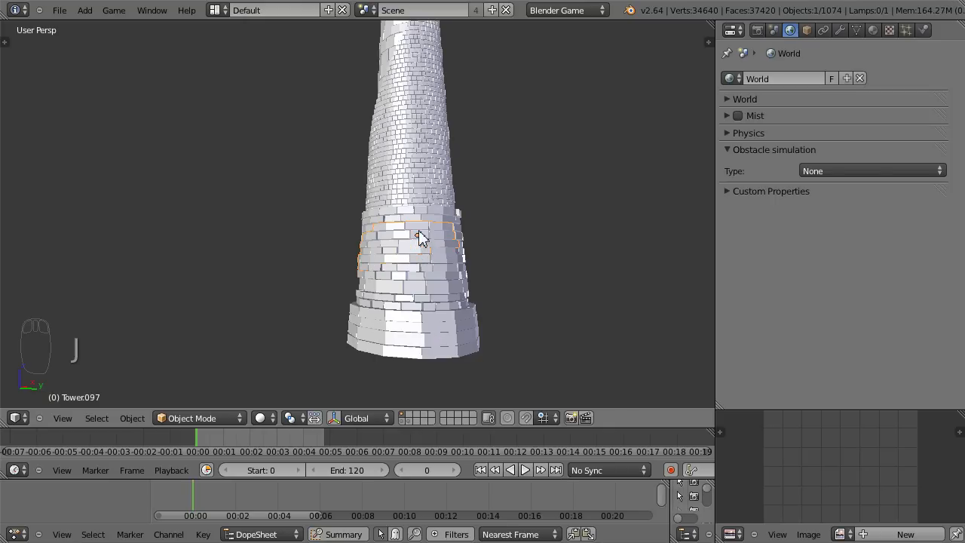
- Select all tower objects in front view and set their origins with Origin to Geometry
mouse_move(442, 263)
middle_down()
mouse_move(345, 291)
mouse_move(328, 332)
mouse_move(259, 282)
mouse_move(125, 282)
mouse_move(244, 287)
mouse_move(184, 291)
middle_up()
key(KP_1)
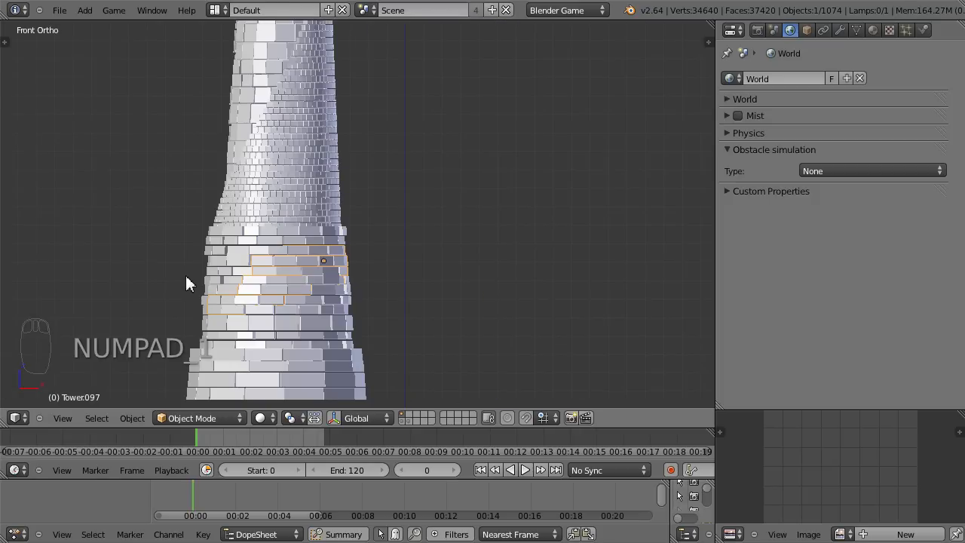
scroll(304, 278, down, 2)
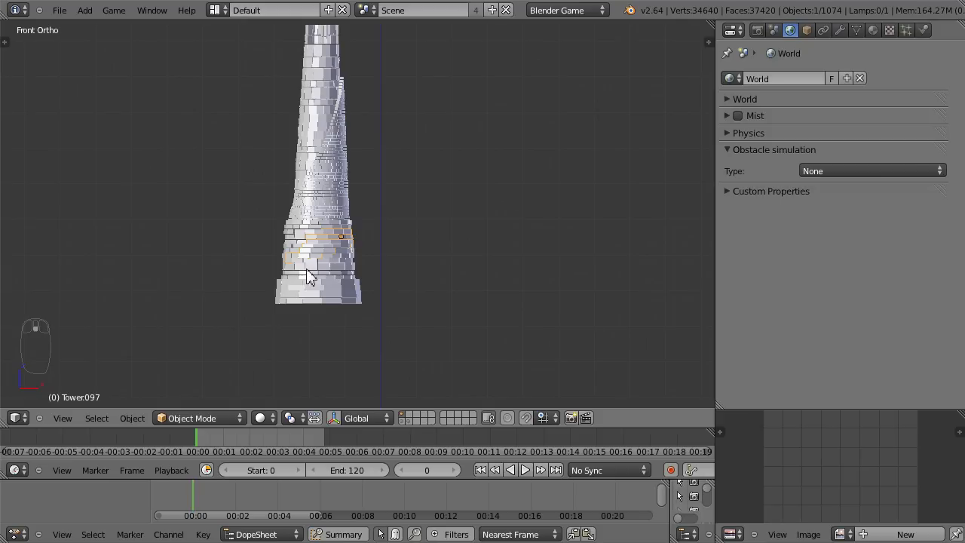
shift+middle_drag(336, 247, 340, 300)
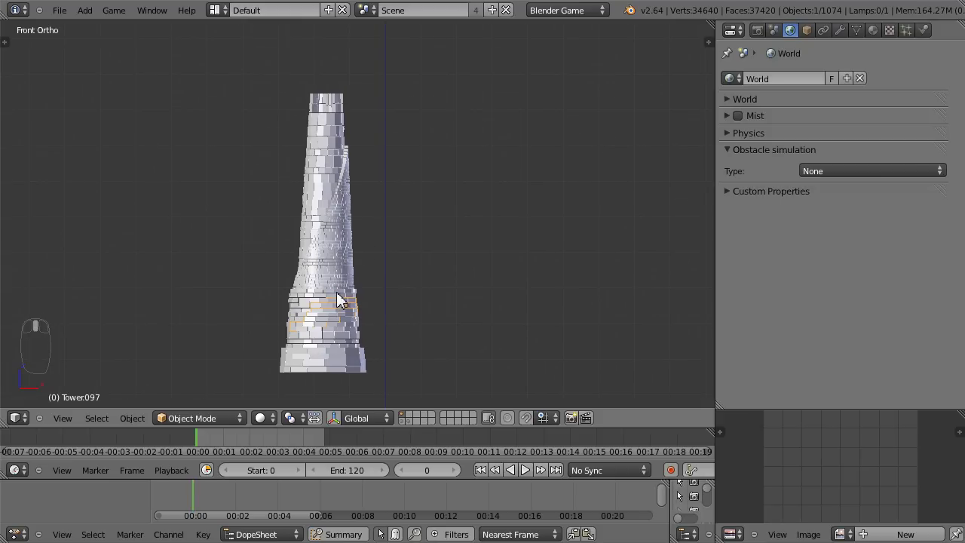
key(a)
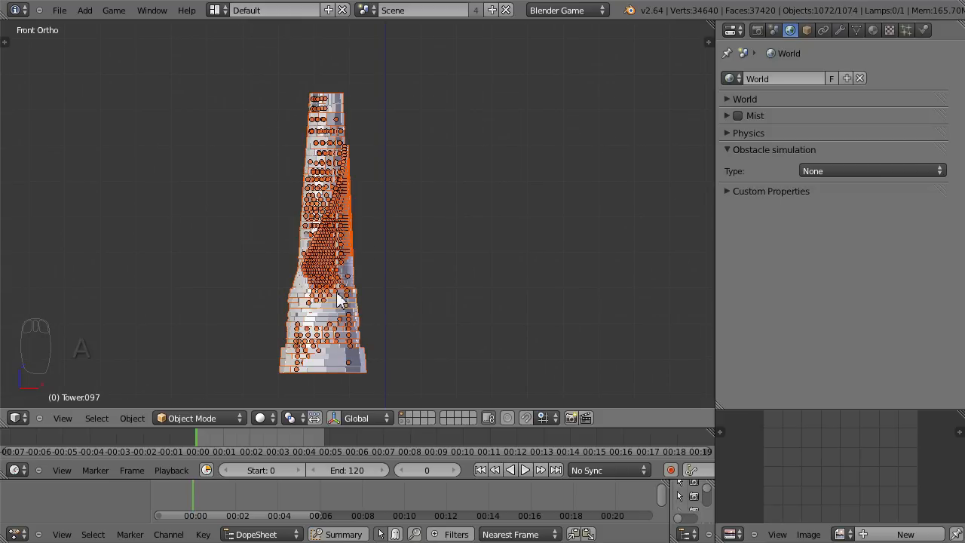
click(135, 419)
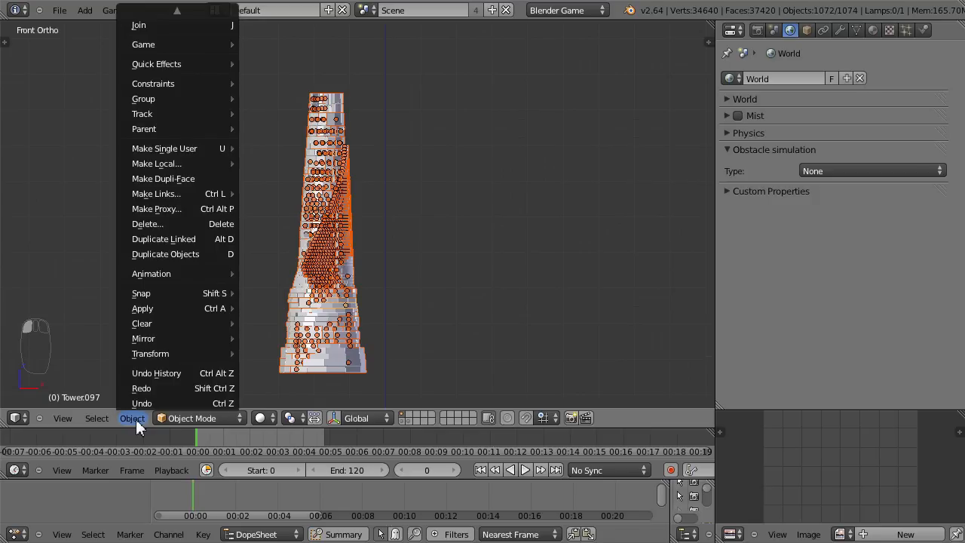
mouse_move(172, 354)
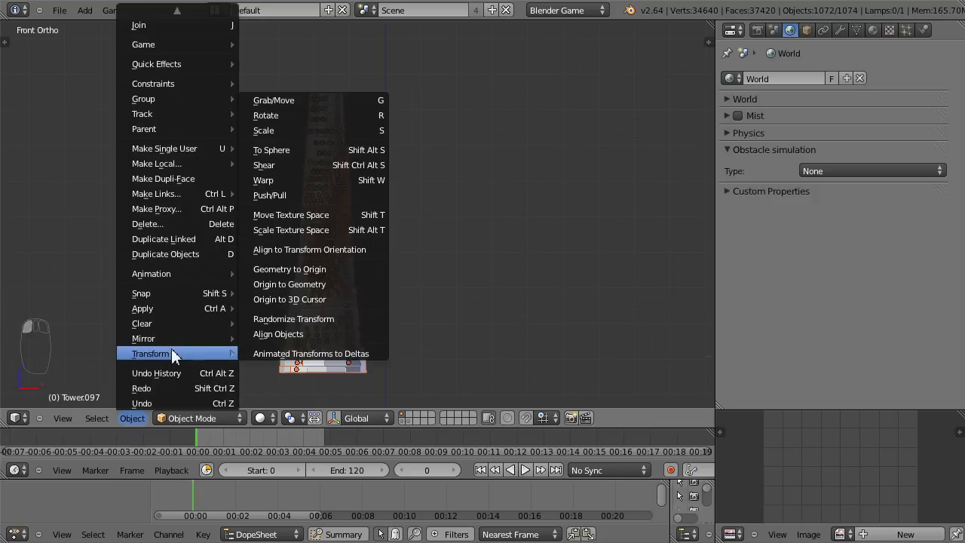
click(335, 285)
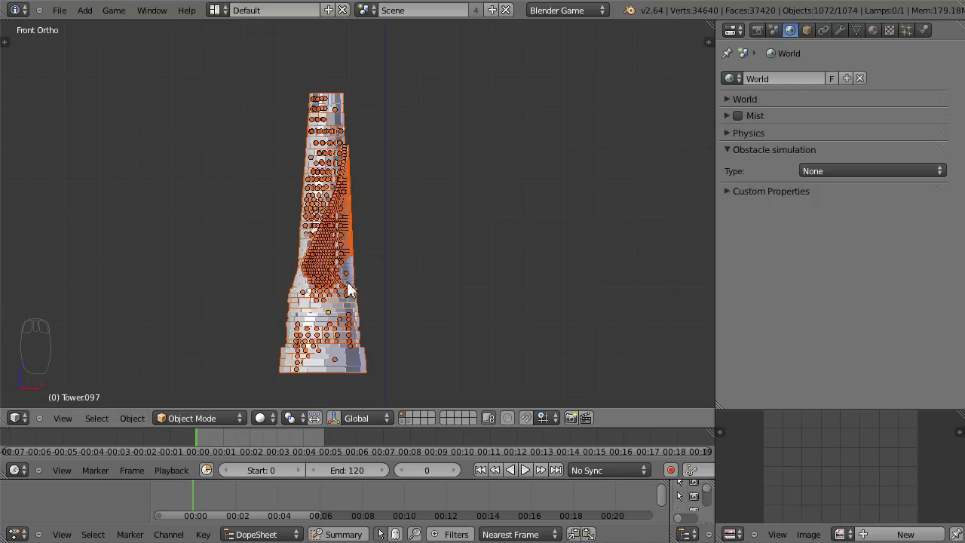
- Examine the origin points of the bricks and joined chunks from several sides of the tower
middle_drag(429, 271, 301, 277)
scroll(351, 273, up, 2)
scroll(338, 316, down, 1)
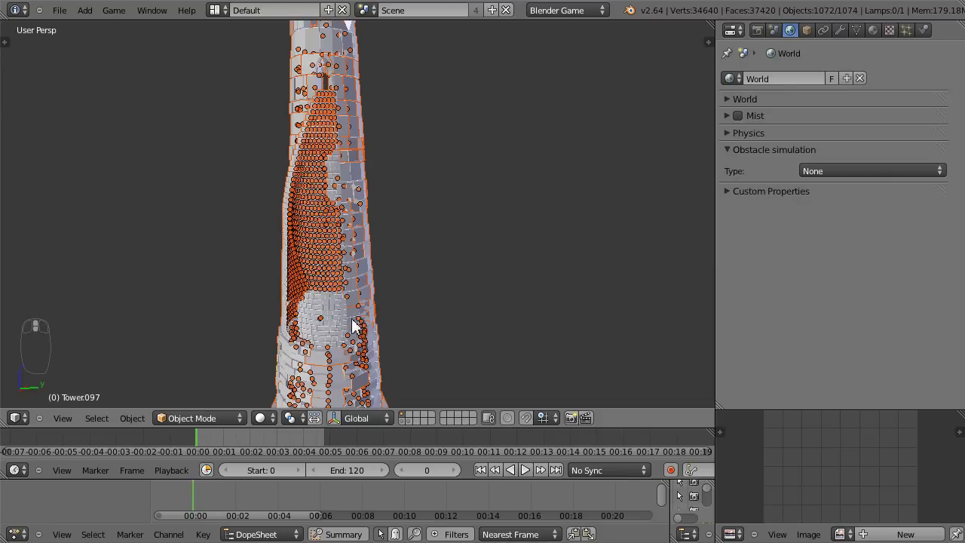
middle_drag(230, 286, 372, 274)
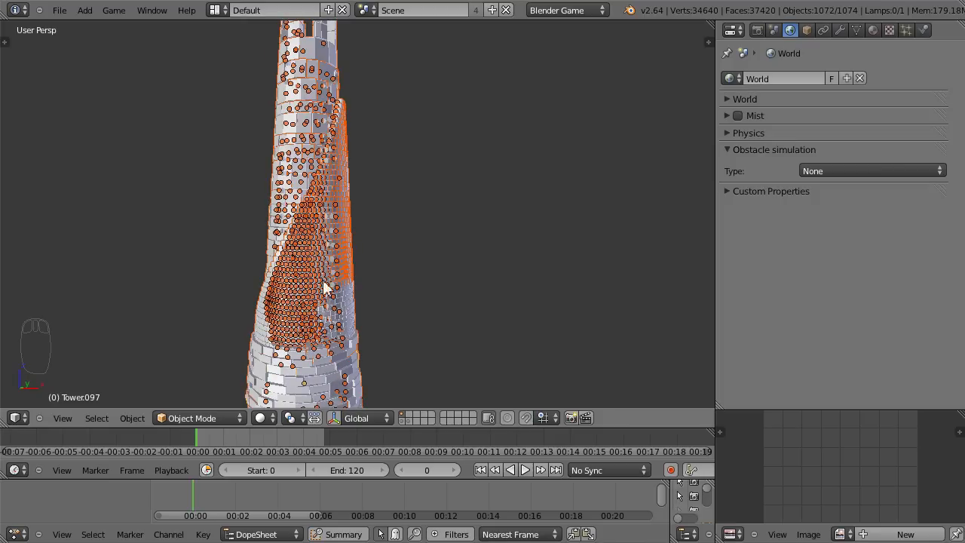
scroll(340, 298, down, 3)
middle_drag(270, 319, 346, 337)
middle_drag(354, 300, 354, 151)
middle_drag(294, 278, 359, 294)
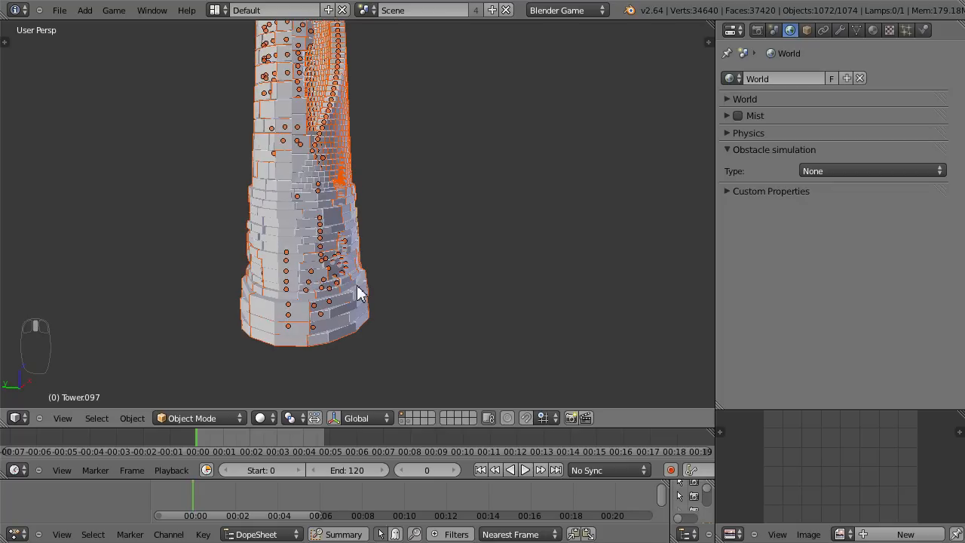
- Try moving the joined chunk at the bottom of the shaft away from the tower, and undo the move
click(323, 236)
middle_drag(429, 256, 337, 258)
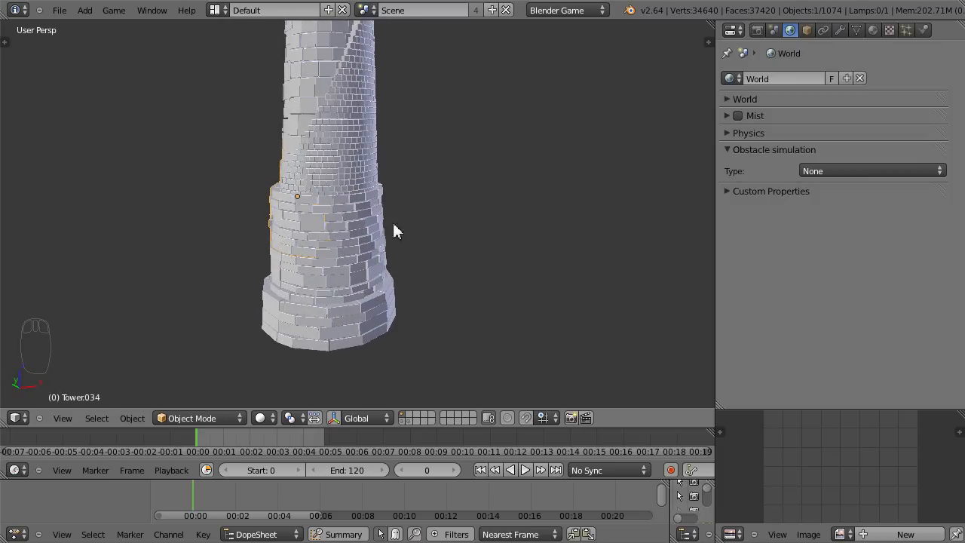
key(g)
click(348, 189)
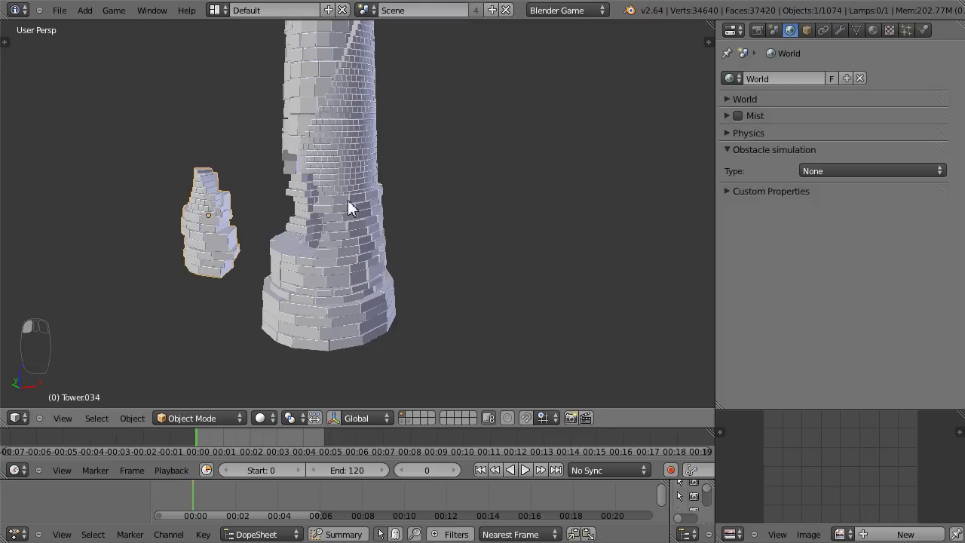
key(ctrl+z)
middle_drag(425, 284, 452, 263)
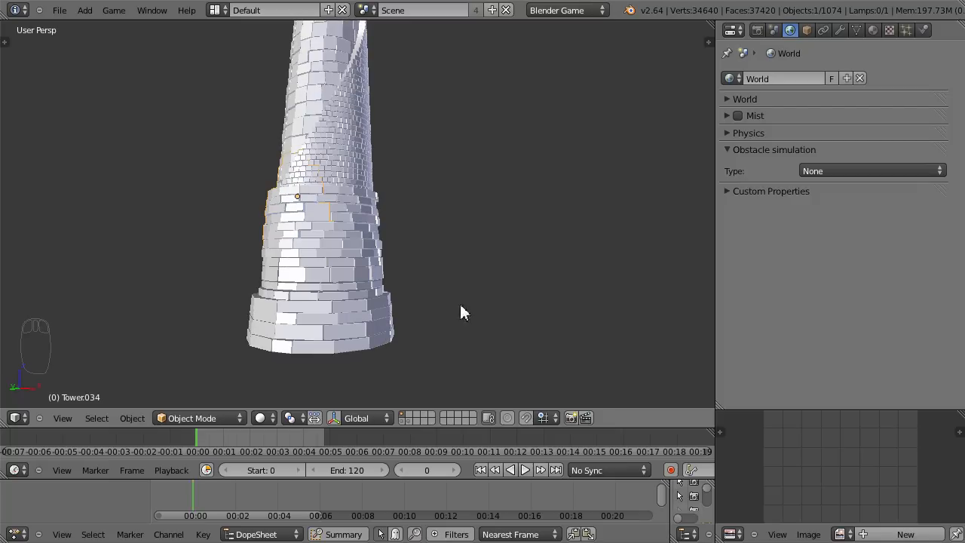
- Switch to the layer holding the wide conical tower and additionally show the neighbouring layer with the hills
click(402, 421)
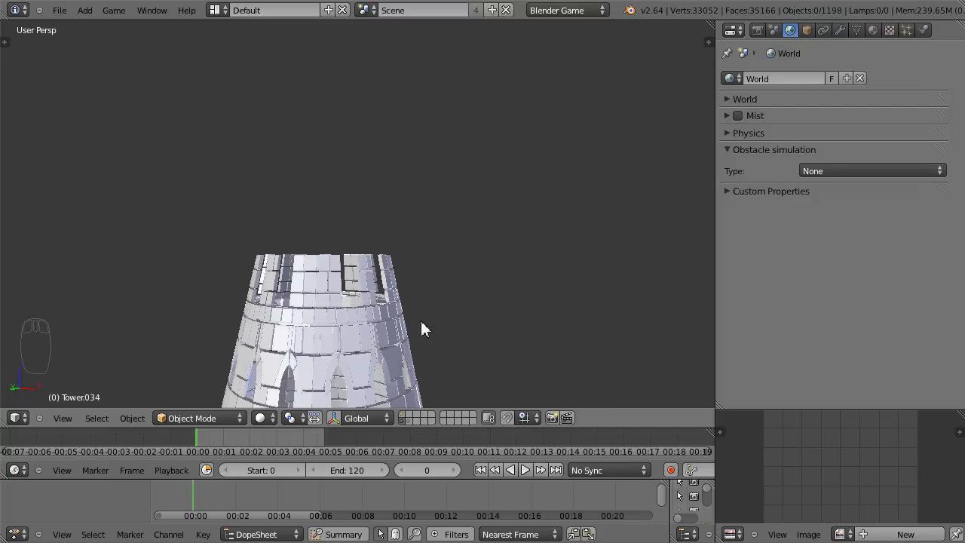
key(KP_1)
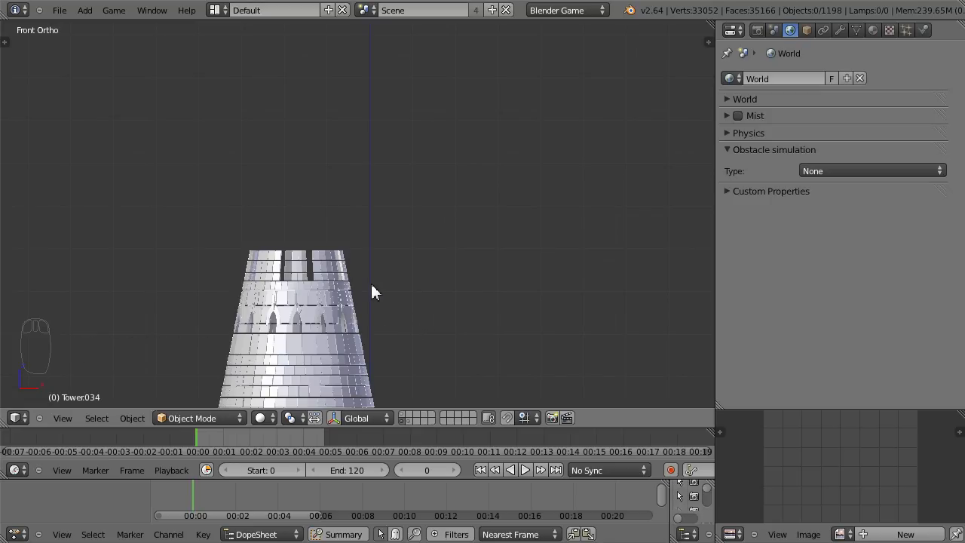
shift+middle_drag(340, 279, 350, 123)
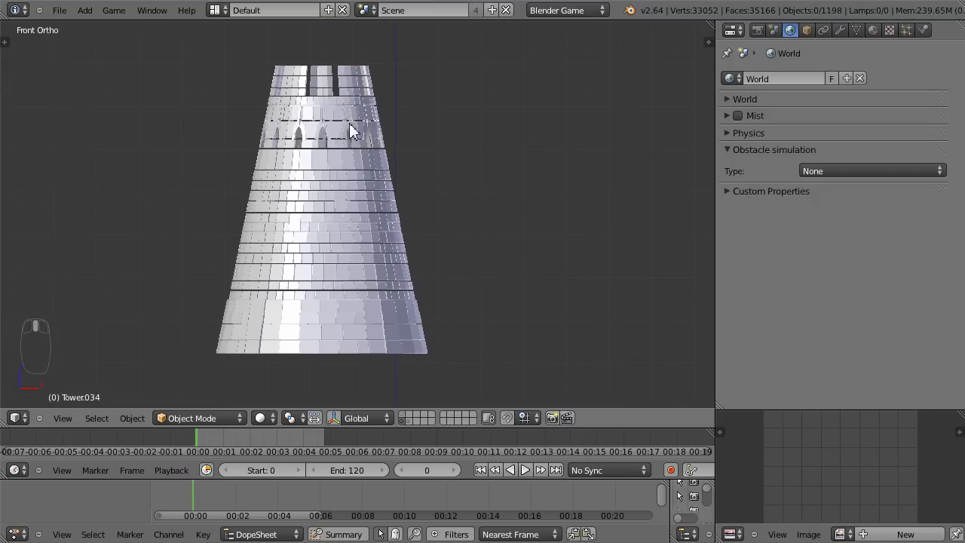
shift+click(409, 423)
middle_drag(452, 272, 338, 282)
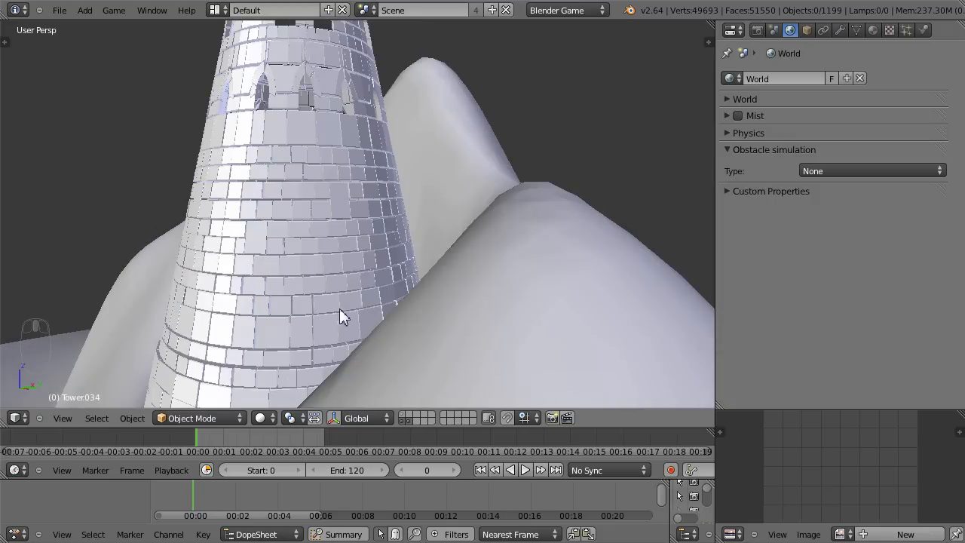
- Examine from several sides how the base of the conical tower sits between the hills
middle_drag(339, 317, 356, 293)
scroll(353, 284, down, 2)
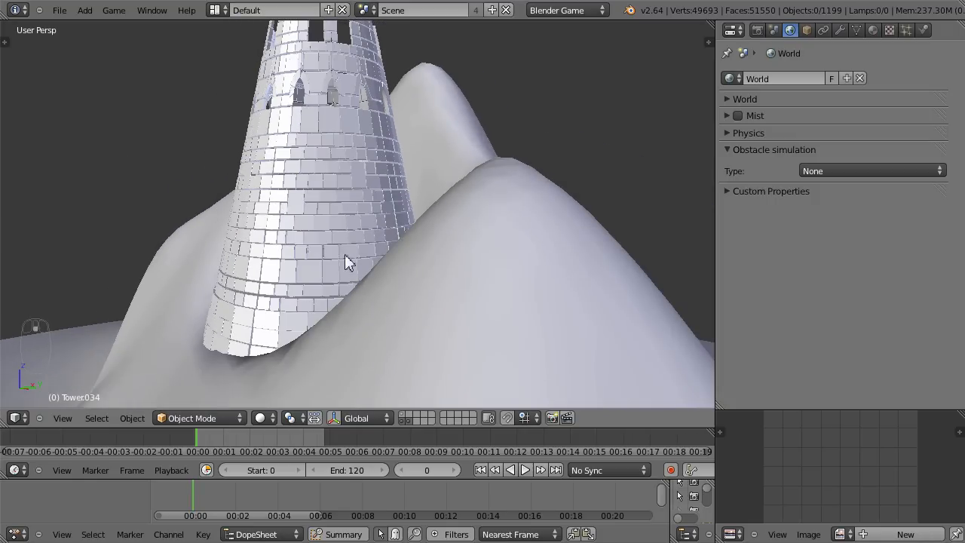
middle_drag(330, 221, 353, 249)
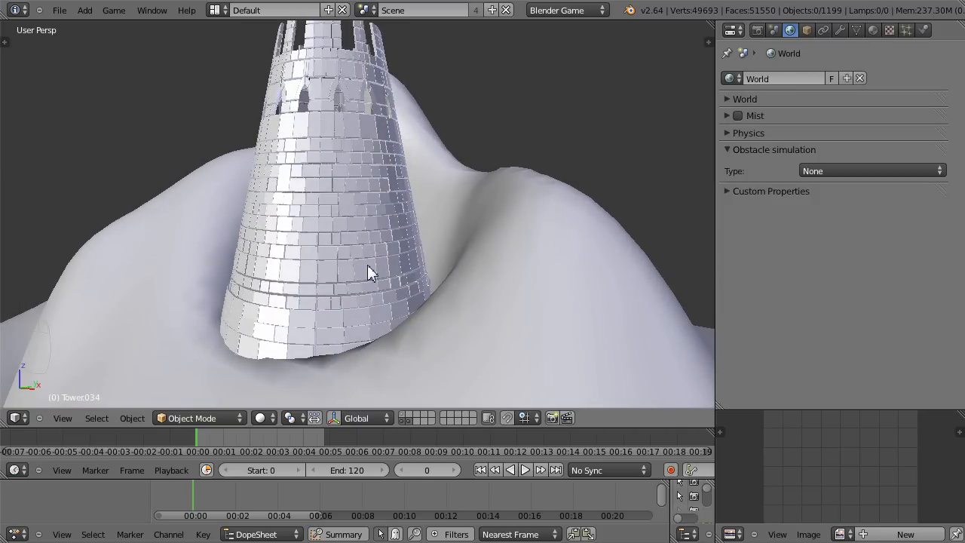
middle_drag(369, 292, 344, 274)
middle_drag(328, 318, 317, 289)
middle_drag(405, 302, 287, 302)
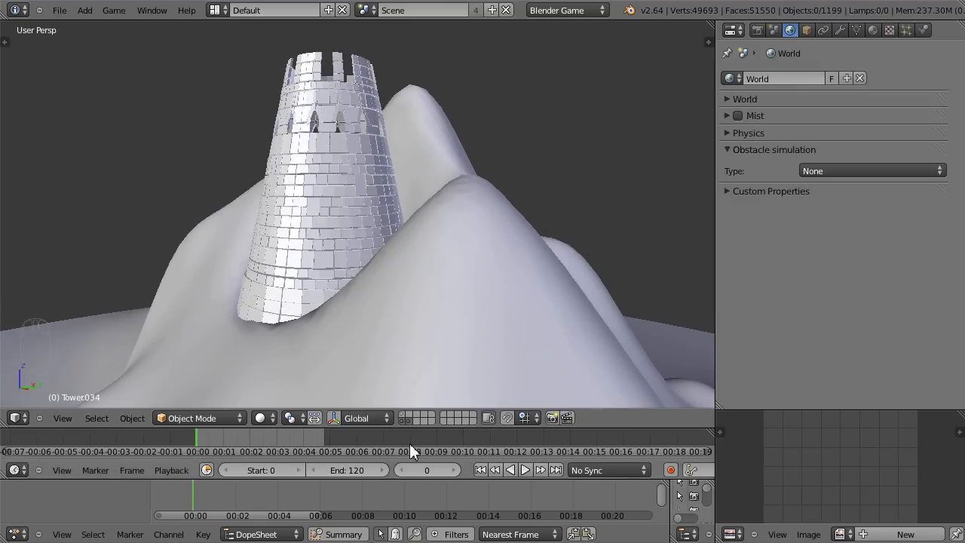
- Show only the tower layer and lasso-select the bricks of the tower's lower part in a wireframe front view
click(402, 421)
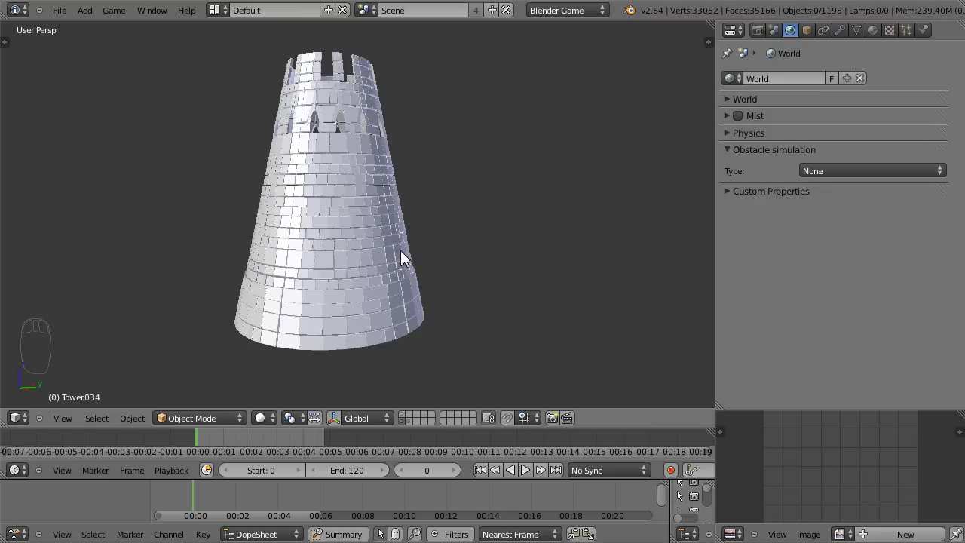
key(KP_1)
scroll(395, 273, up, 2)
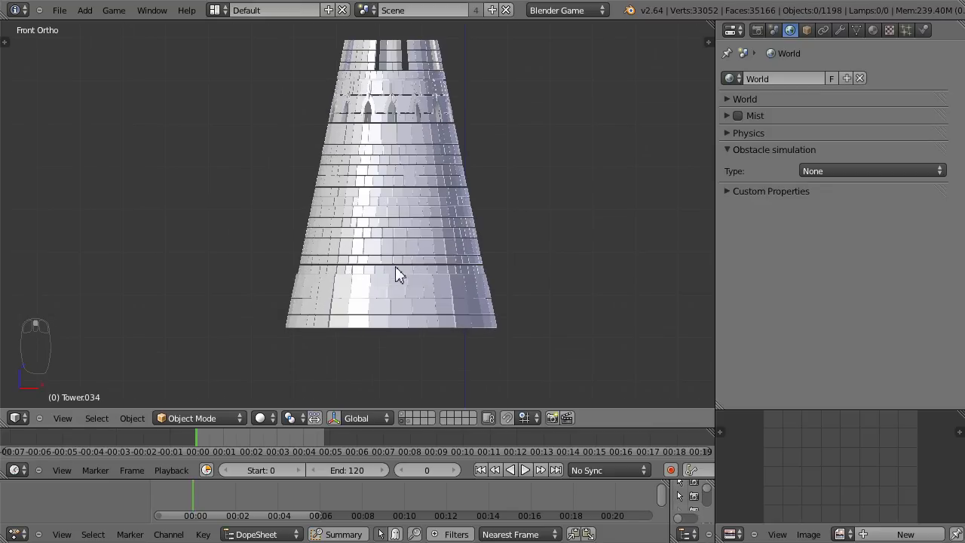
shift+middle_drag(393, 273, 367, 294)
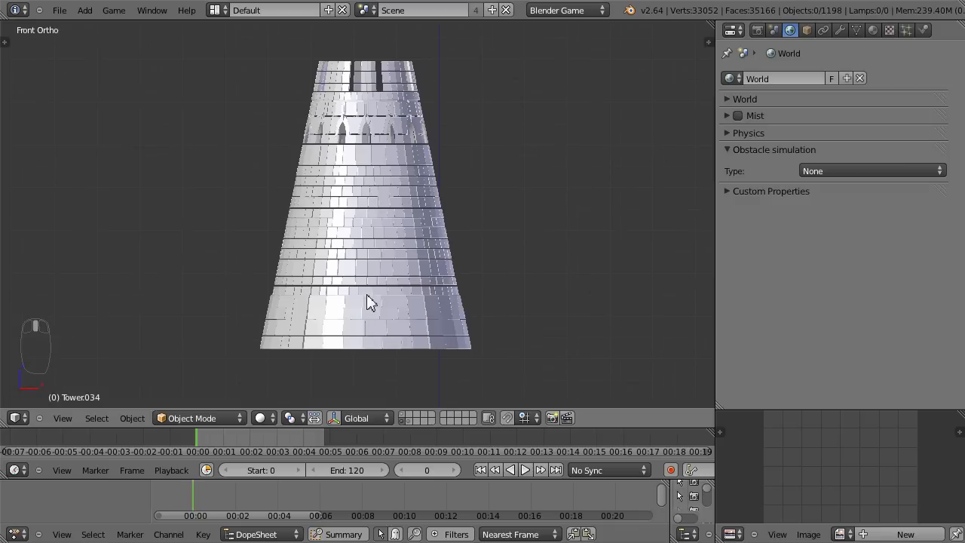
key(z)
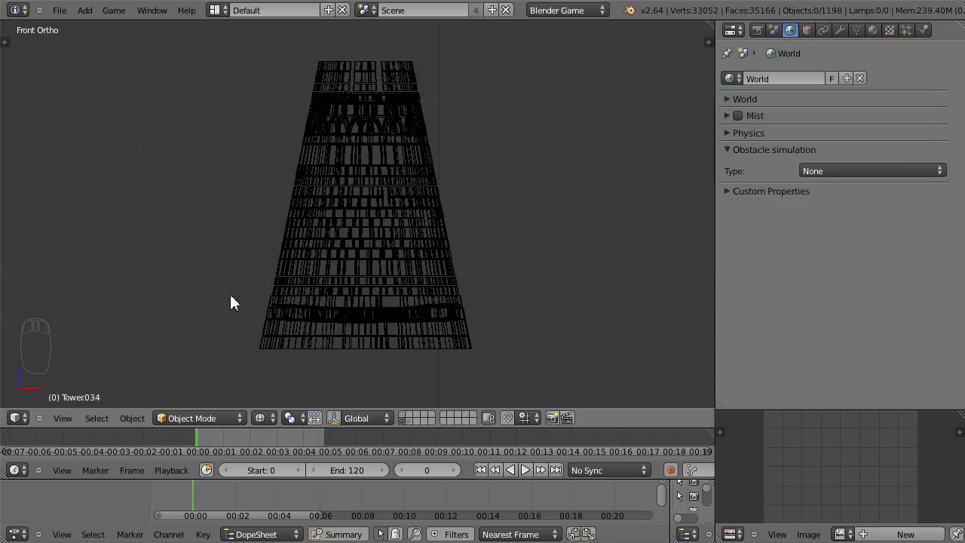
drag(230, 294, 239, 293)
mouse_move(288, 270)
mouse_down()
mouse_move(295, 282)
mouse_move(331, 284)
mouse_move(354, 267)
mouse_move(387, 278)
mouse_move(395, 240)
mouse_move(428, 231)
mouse_move(434, 208)
mouse_move(472, 229)
mouse_move(505, 306)
mouse_move(489, 370)
mouse_move(362, 390)
mouse_move(250, 352)
mouse_move(230, 295)
mouse_move(242, 300)
mouse_up()
- Circle-deselect bricks along the upper edge of the lower selection to start a ragged, stepped outline
mouse_move(241, 300)
middle_down()
mouse_move(257, 336)
mouse_move(398, 286)
middle_up()
scroll(398, 286, down, 3)
middle_drag(485, 277, 206, 295)
scroll(369, 292, up, 1)
middle_drag(368, 287, 352, 269)
key(c)
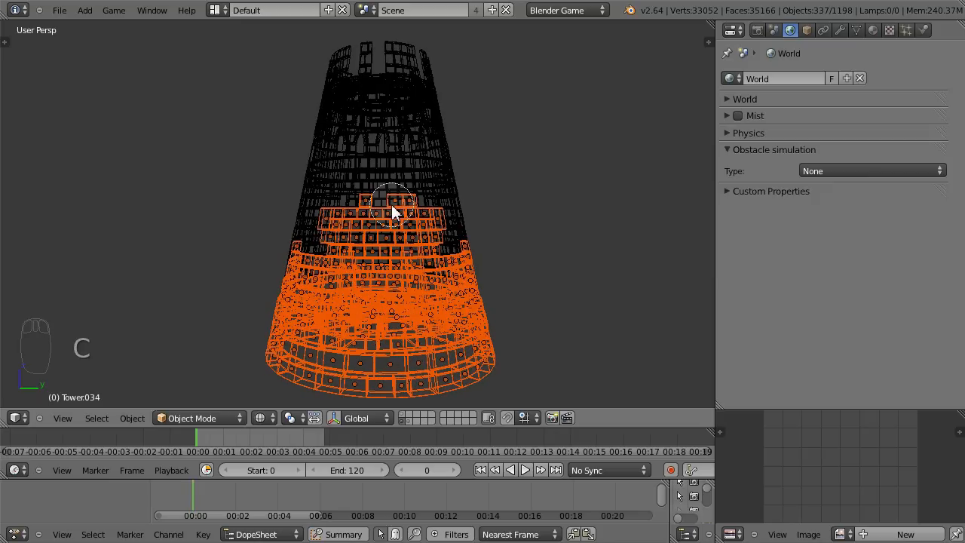
mouse_move(391, 205)
middle_down()
mouse_move(325, 214)
mouse_move(339, 216)
mouse_move(341, 196)
mouse_move(386, 183)
middle_up()
right_click(586, 194)
middle_drag(586, 195, 486, 177)
key(c)
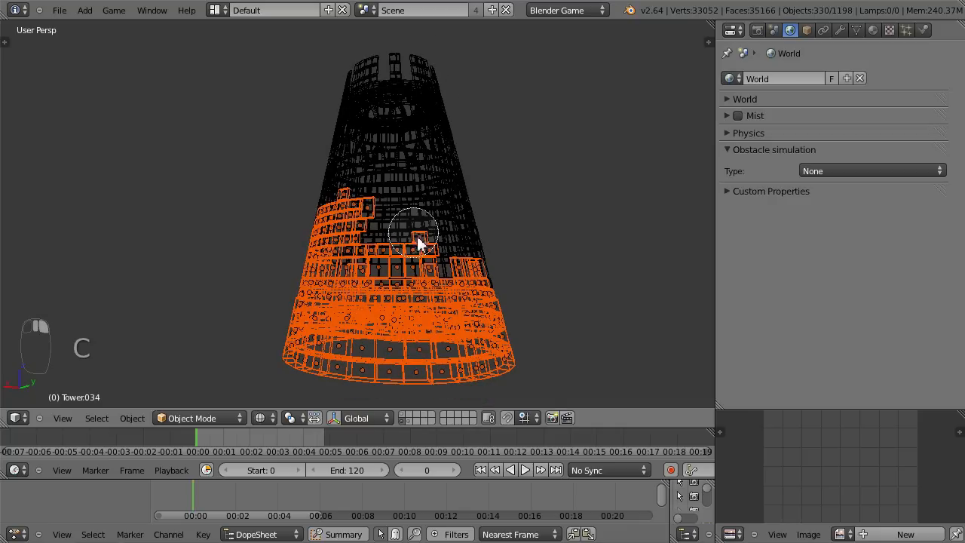
middle_click(415, 234)
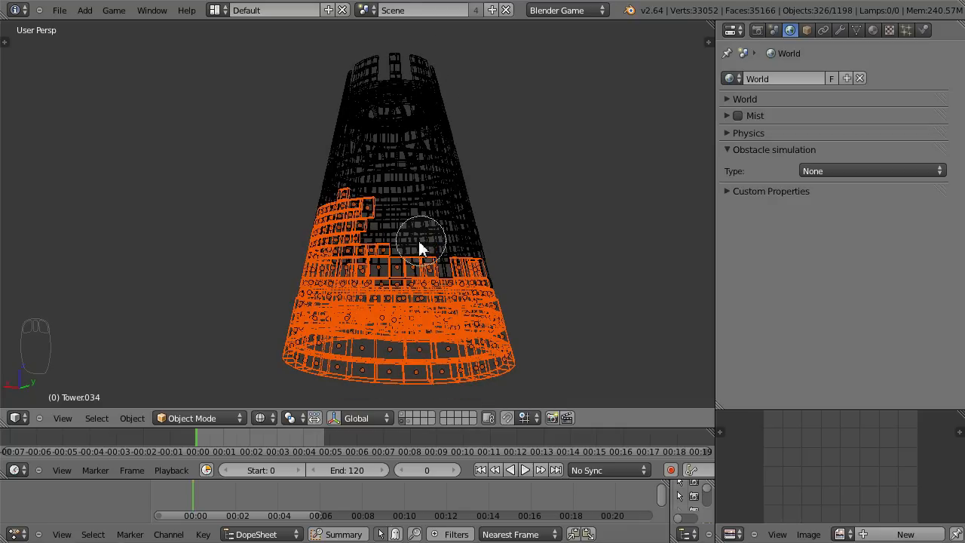
middle_click(422, 259)
right_click(420, 194)
- Circle-deselect more upper bricks around the remaining sides, keeping a tall jagged peak on one side of the base selection
middle_drag(420, 193, 486, 215)
key(c)
mouse_move(334, 210)
middle_down()
mouse_move(313, 241)
mouse_move(327, 218)
mouse_move(472, 207)
mouse_move(541, 178)
mouse_move(527, 196)
middle_up()
right_click(315, 219)
key(c)
right_click(359, 215)
middle_drag(199, 197, 183, 163)
key(c)
mouse_move(351, 259)
middle_down()
mouse_move(370, 252)
mouse_move(359, 212)
mouse_move(300, 270)
mouse_move(425, 256)
mouse_move(470, 213)
mouse_move(427, 264)
mouse_move(279, 267)
mouse_move(322, 296)
middle_up()
- Check the ragged selection in solid and wireframe shading, make a lower base brick active, and join the selected bricks into one object
key(z)
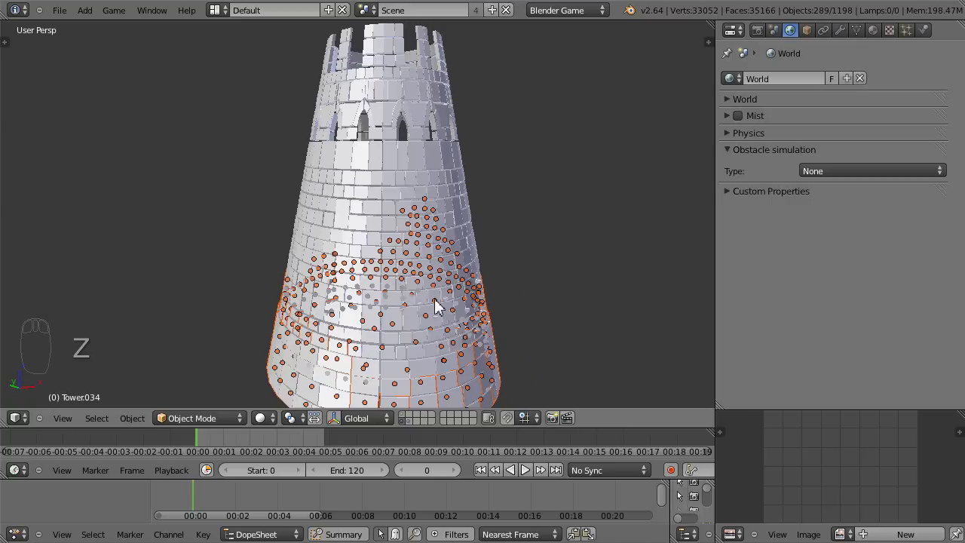
mouse_move(531, 283)
middle_down()
mouse_move(519, 268)
mouse_move(491, 267)
mouse_move(340, 312)
mouse_move(410, 280)
mouse_move(454, 294)
middle_up()
key(z)
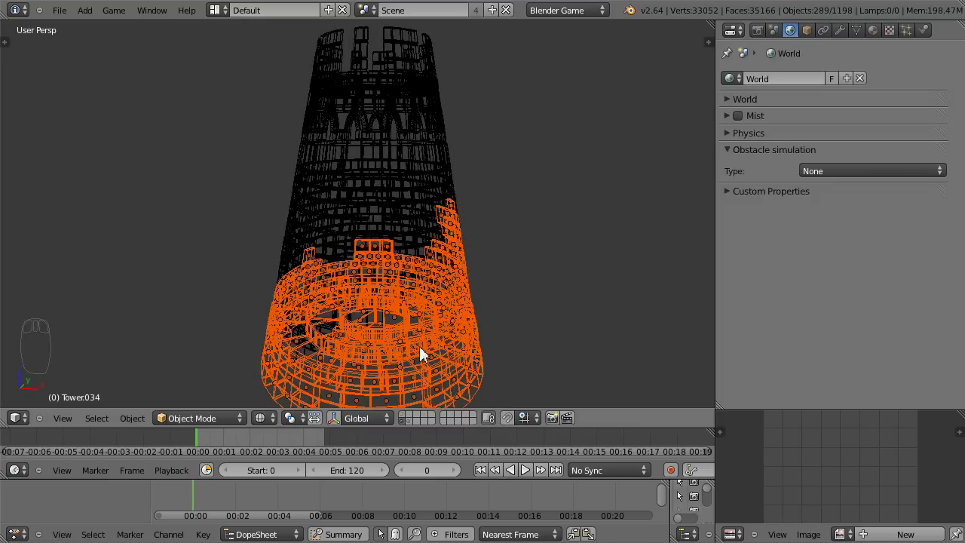
middle_drag(575, 328, 510, 300)
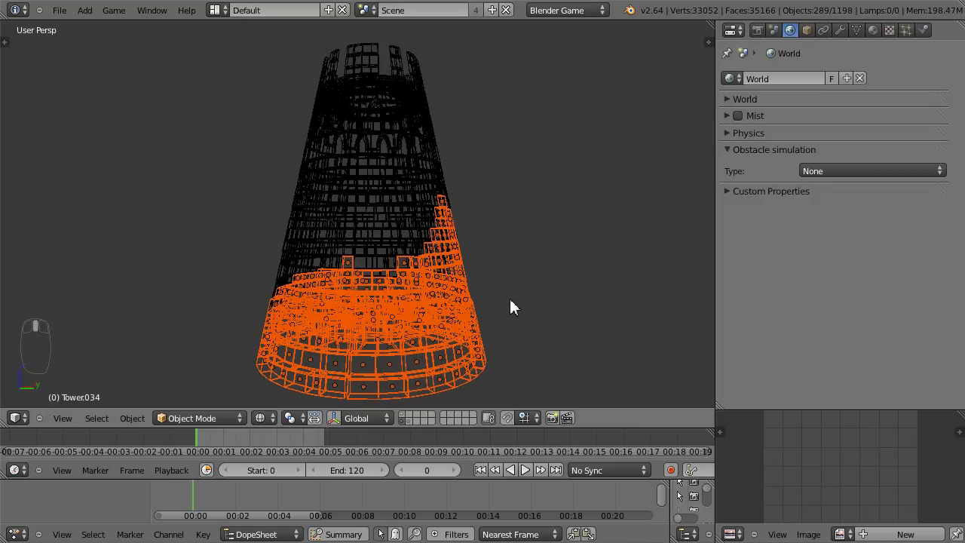
key(z)
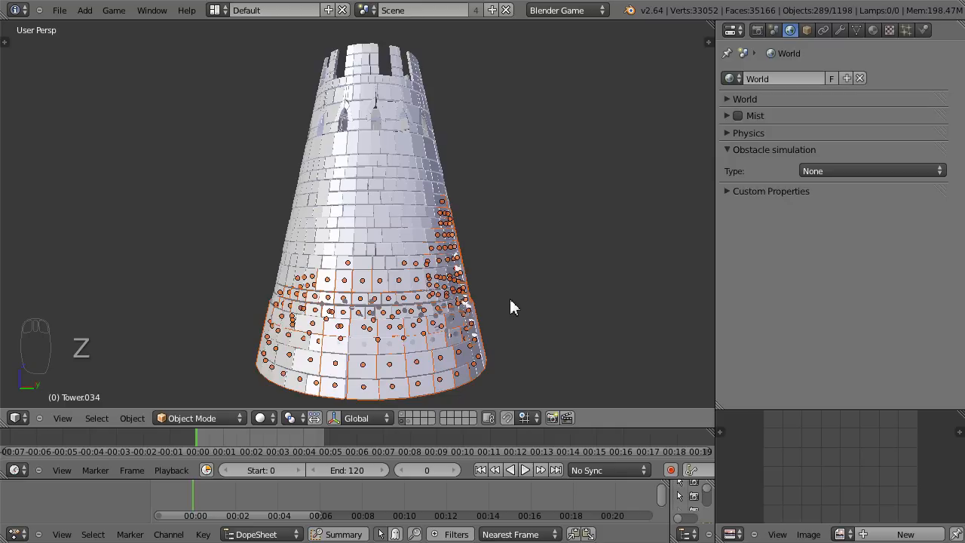
click(427, 377)
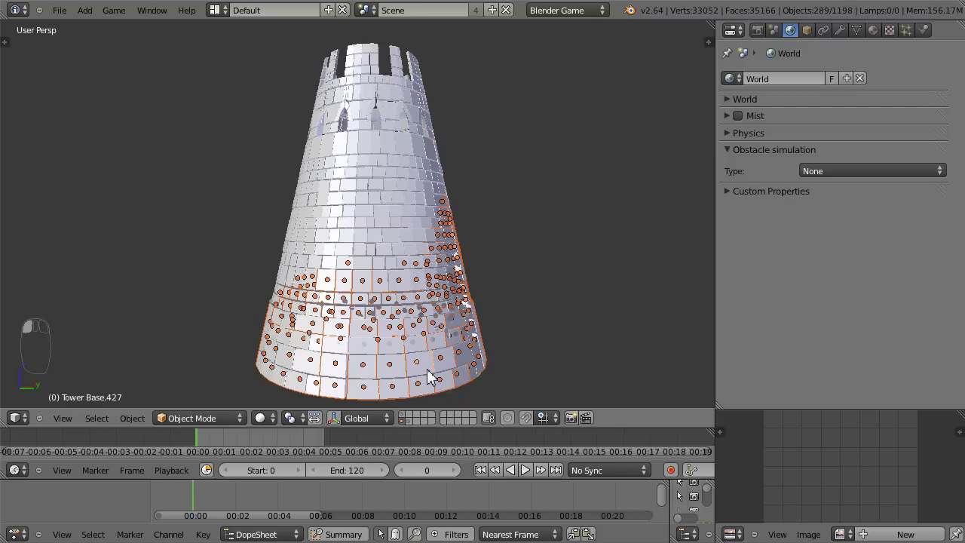
key(ctrl+j)
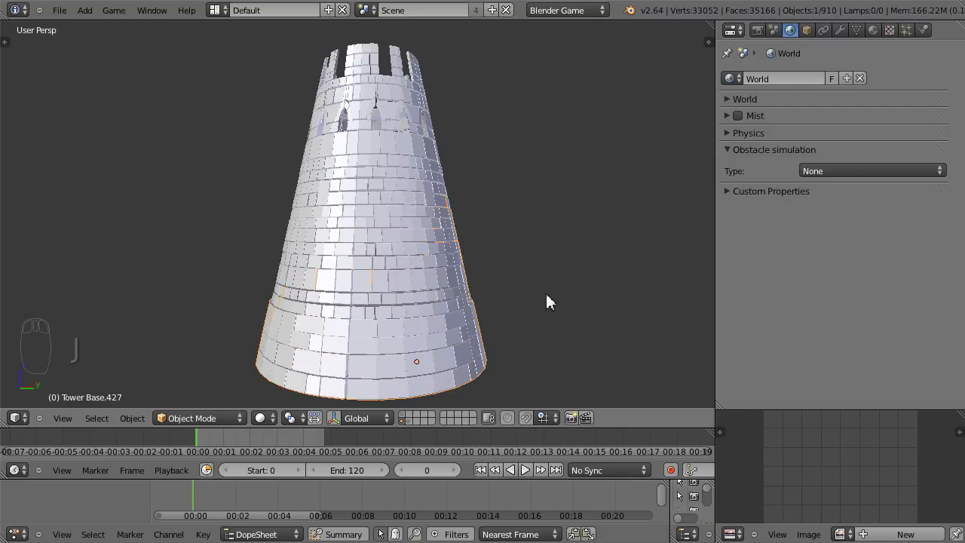
- Try moving the joined tower base away from the upper tower, and undo the move
middle_drag(525, 296, 499, 300)
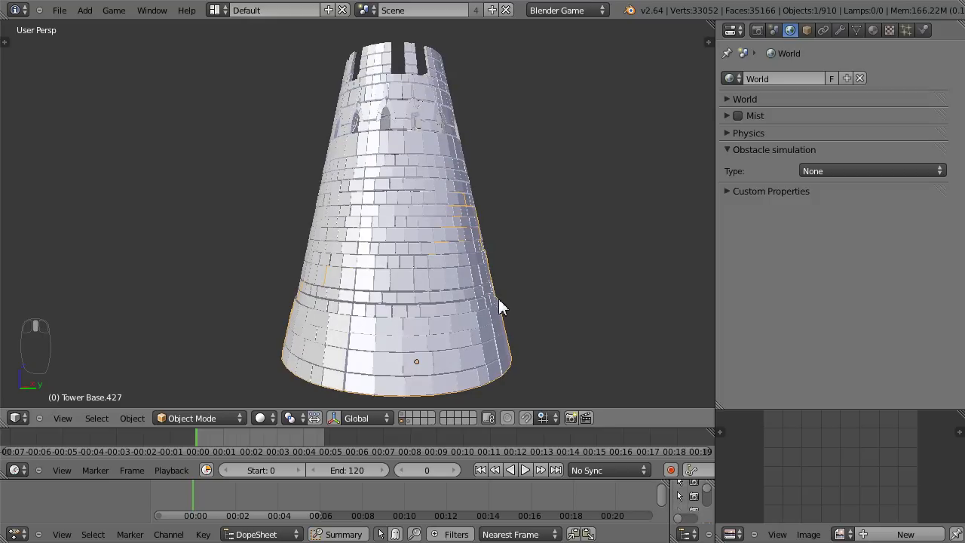
key(g)
click(553, 349)
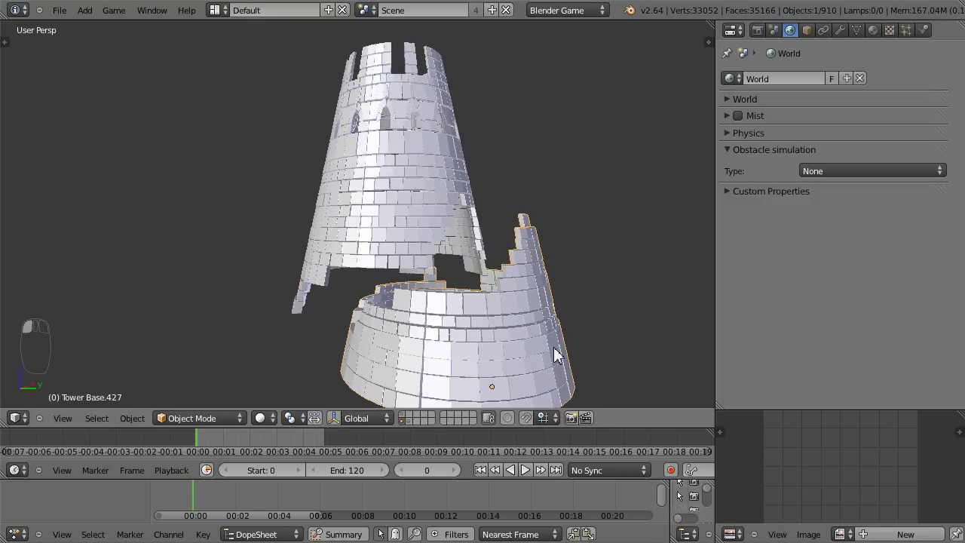
key(ctrl+z)
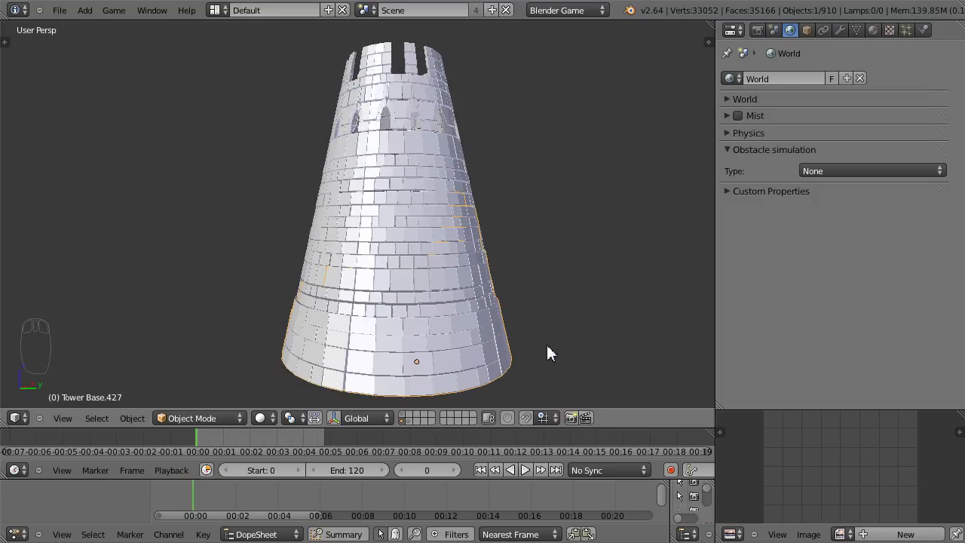
- Set the joined base's physics type to Static and disable its Collision Bounds
click(924, 31)
click(730, 76)
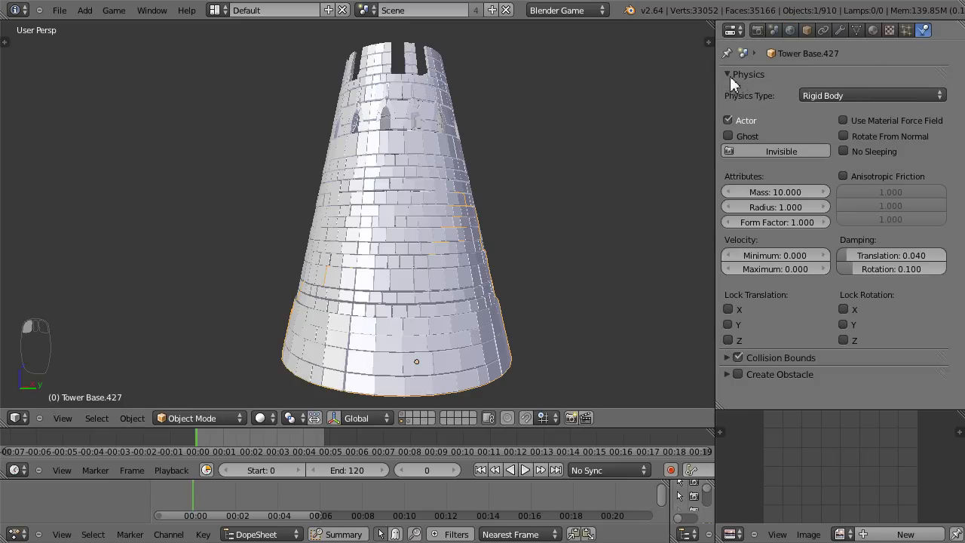
click(860, 99)
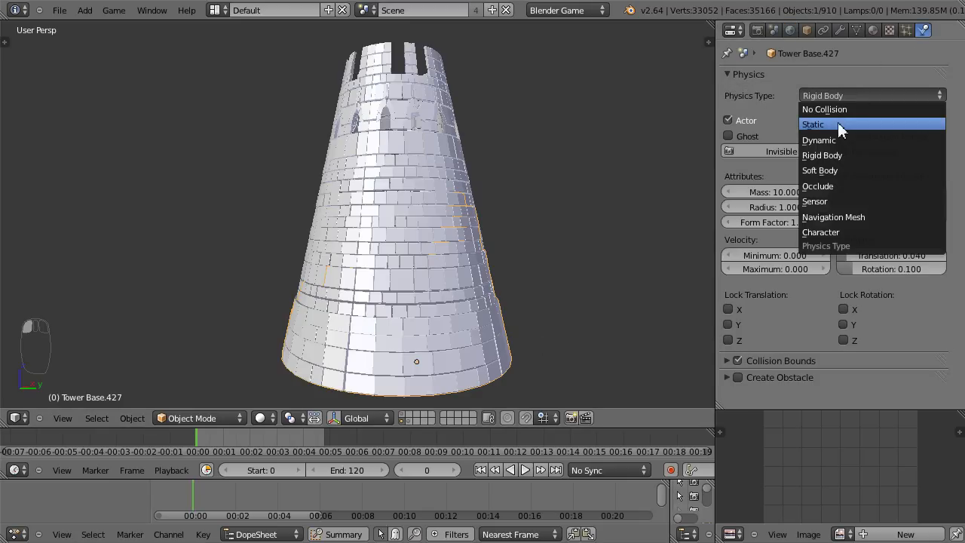
click(838, 124)
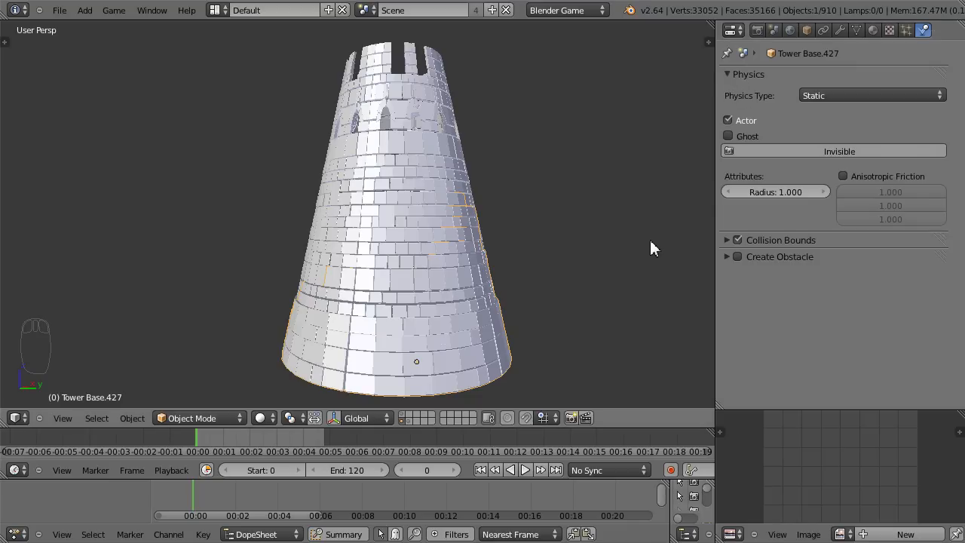
click(730, 74)
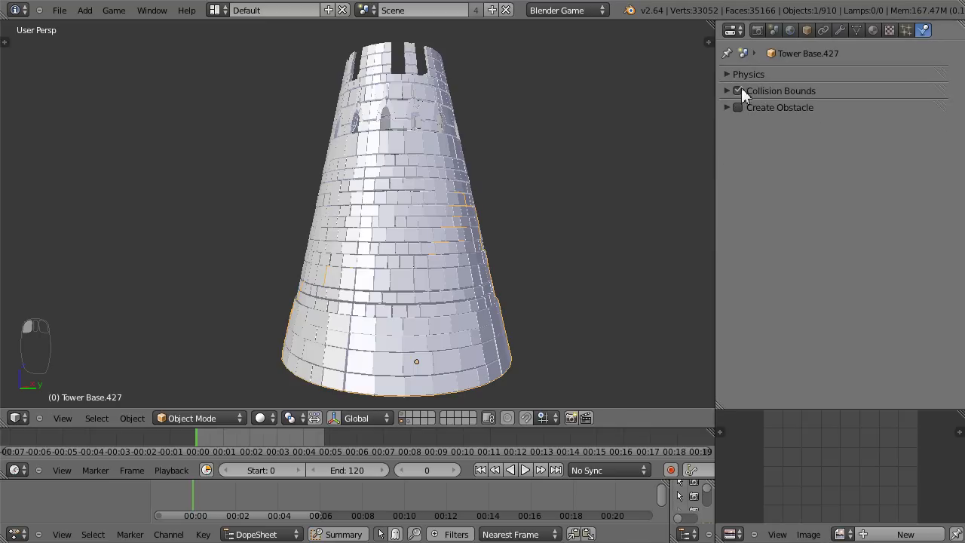
- Lasso-select a patch of bricks on the tower's left flank, just below the arched windows, in a wireframe front view
middle_drag(334, 233, 452, 243)
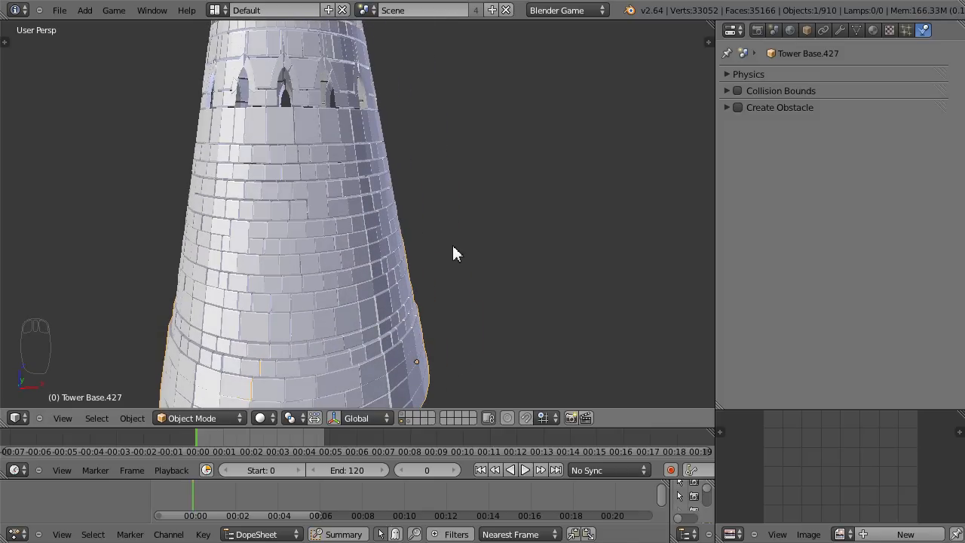
key(KP_1)
scroll(441, 260, up, 2)
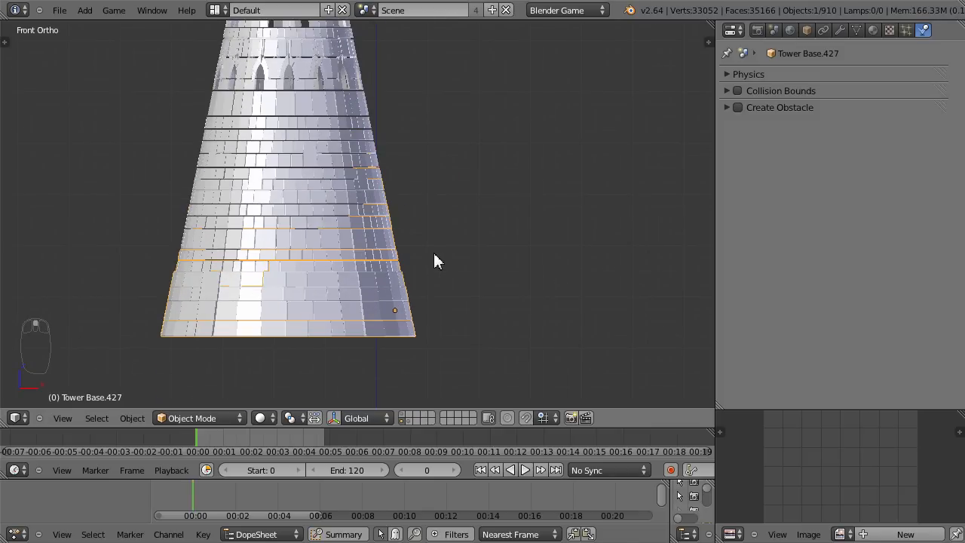
shift+middle_drag(399, 245, 469, 337)
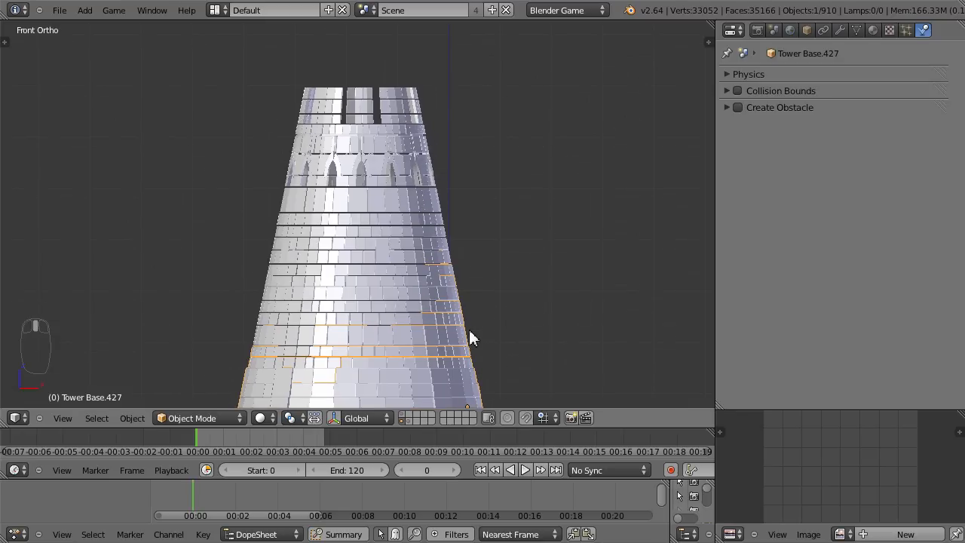
key(z)
click(180, 200)
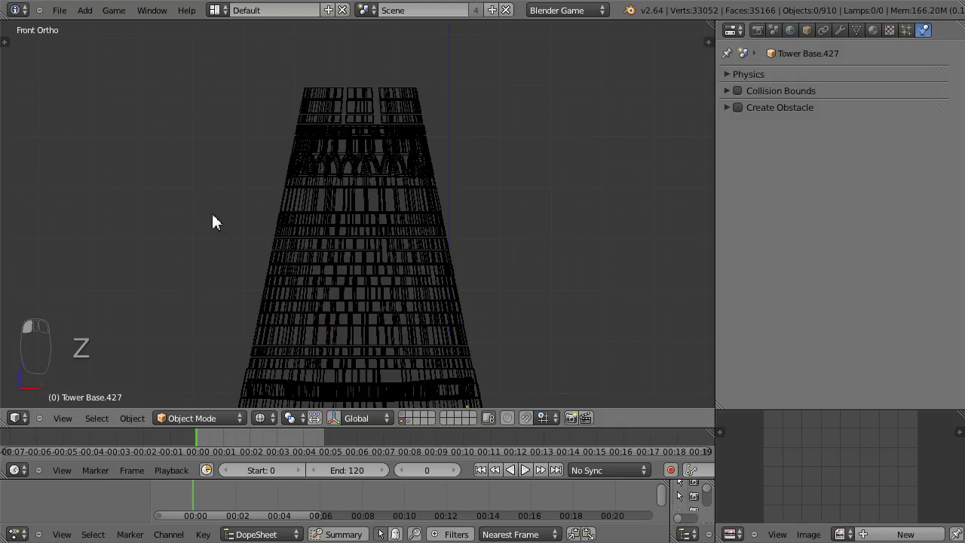
mouse_move(251, 256)
ctrl+right_down()
mouse_move(279, 260)
mouse_move(295, 190)
mouse_move(231, 251)
ctrl+right_up()
- Circle-deselect bricks along one side of the patch below the windows to give it an irregular edge
mouse_move(231, 251)
middle_down()
mouse_move(238, 300)
mouse_move(372, 304)
mouse_move(385, 261)
mouse_move(391, 295)
mouse_move(390, 280)
middle_up()
key(c)
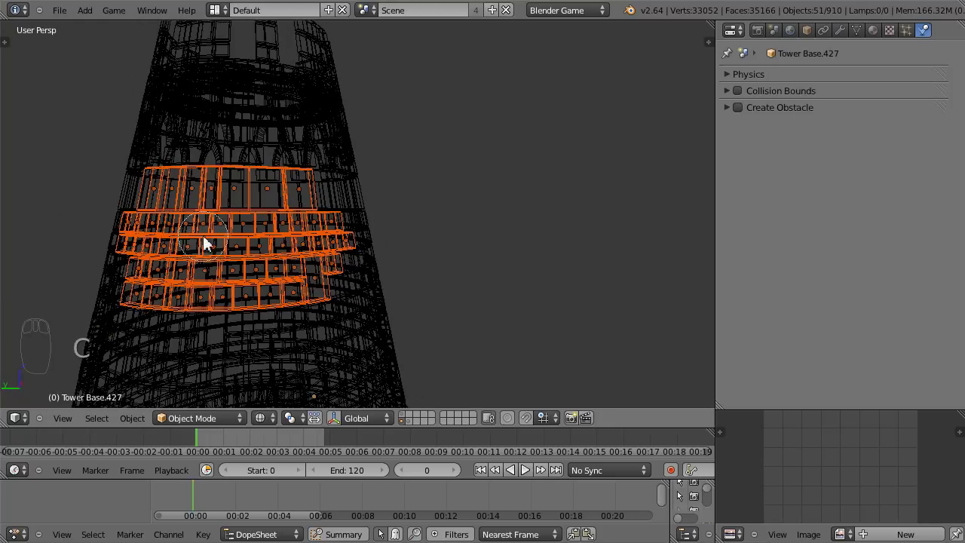
middle_drag(287, 185, 295, 186)
middle_click(298, 211)
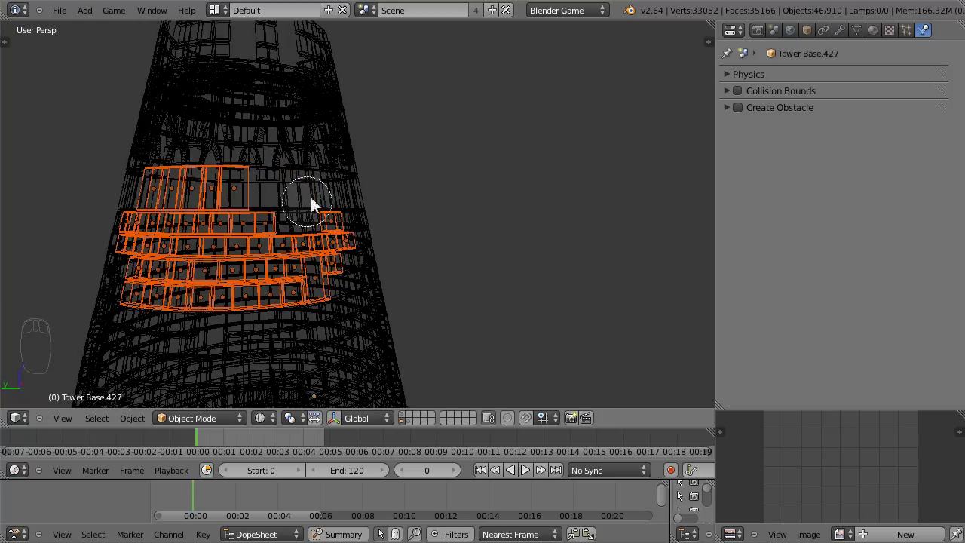
right_click(476, 140)
mouse_move(505, 156)
middle_down()
mouse_move(392, 231)
mouse_move(442, 194)
mouse_move(410, 221)
middle_up()
key(c)
mouse_move(312, 269)
middle_down()
mouse_move(345, 254)
mouse_move(336, 230)
mouse_move(520, 237)
mouse_move(349, 222)
middle_up()
right_click(338, 208)
- Make a brick in the middle of the patch active and join the selected bricks into one chunk
key(z)
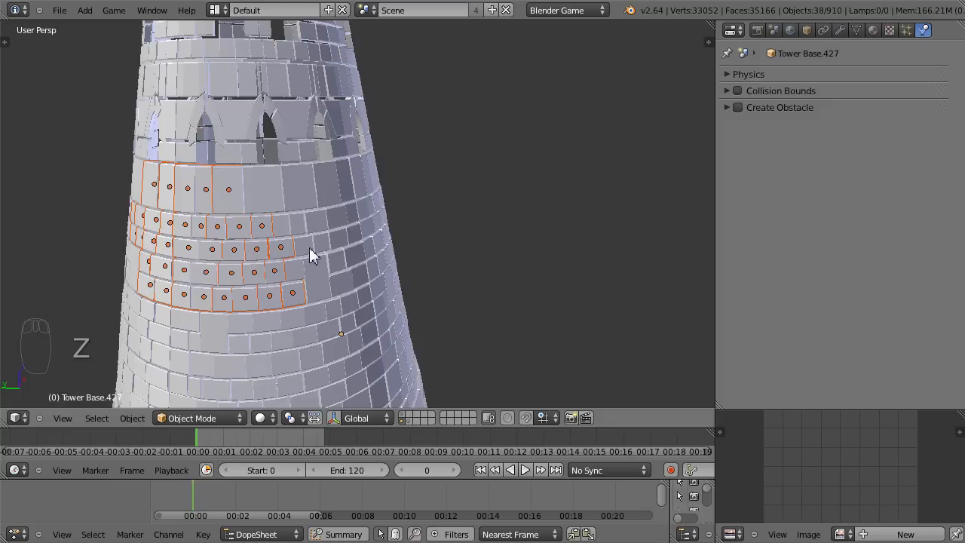
shift+click(214, 254)
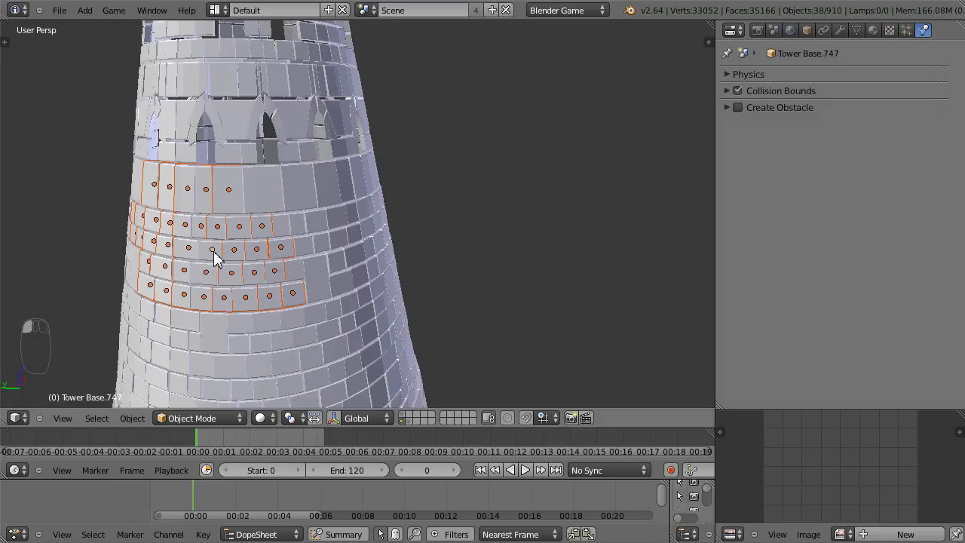
key(ctrl+j)
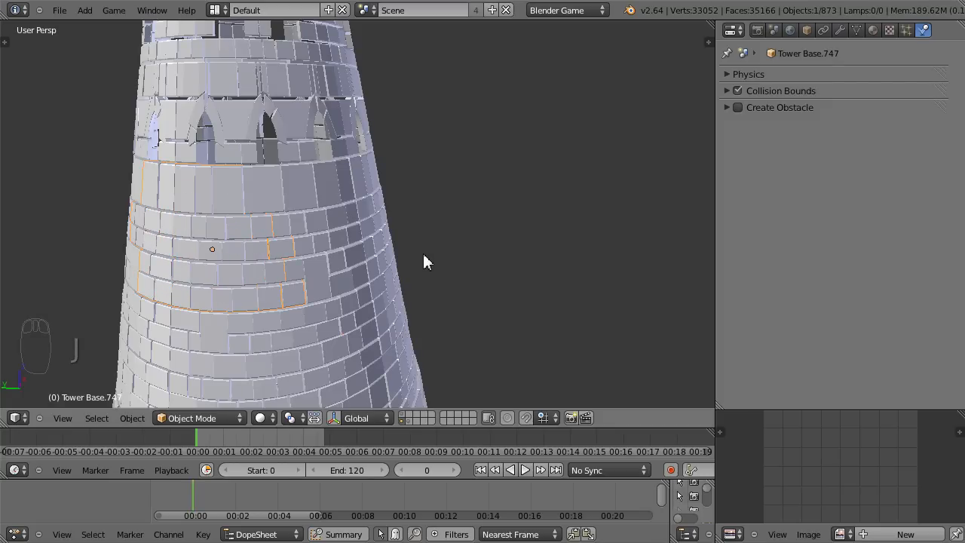
- Clear the selection and lasso-select the central column of bricks from the battlements through the arched windows in a wireframe front view
key(KP_1)
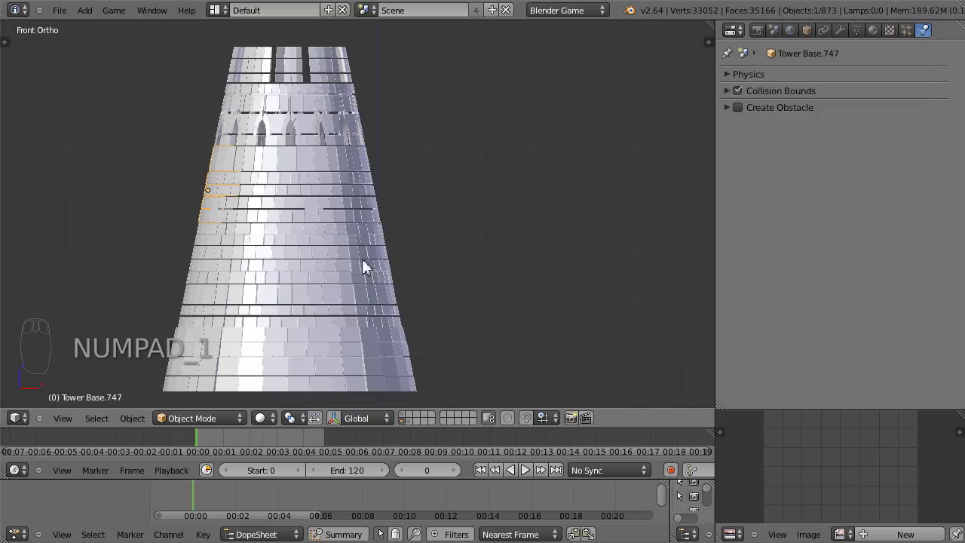
key(z)
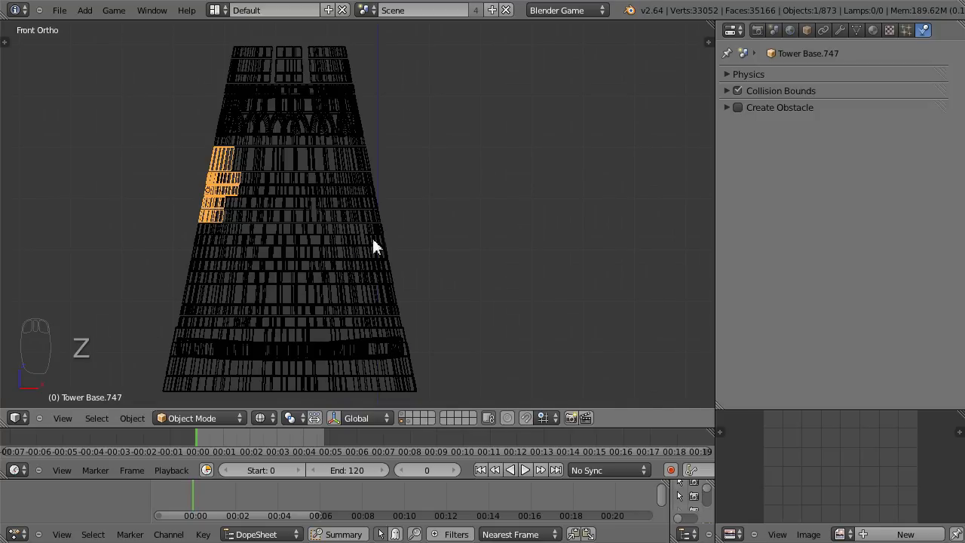
click(452, 203)
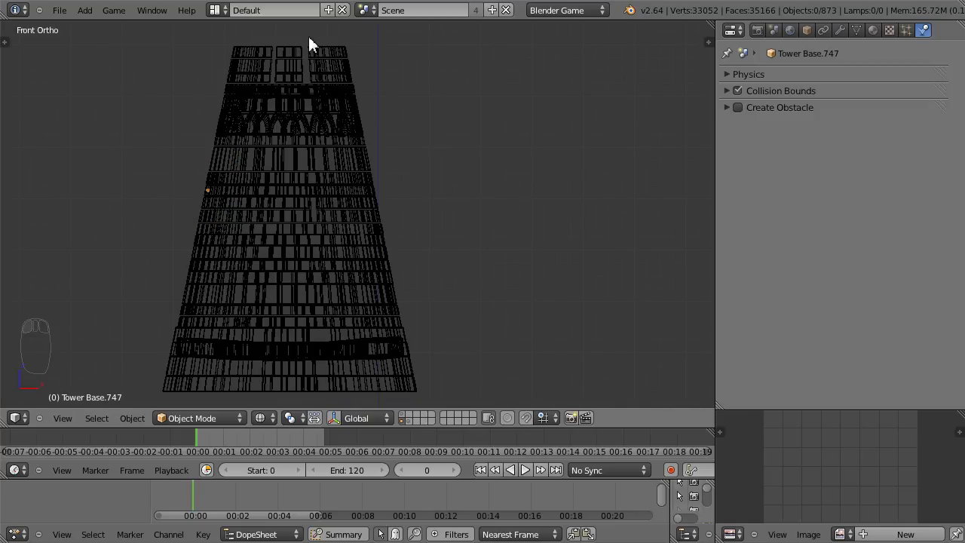
mouse_move(285, 34)
ctrl+right_down()
mouse_move(293, 151)
mouse_move(313, 60)
mouse_move(303, 32)
ctrl+right_up()
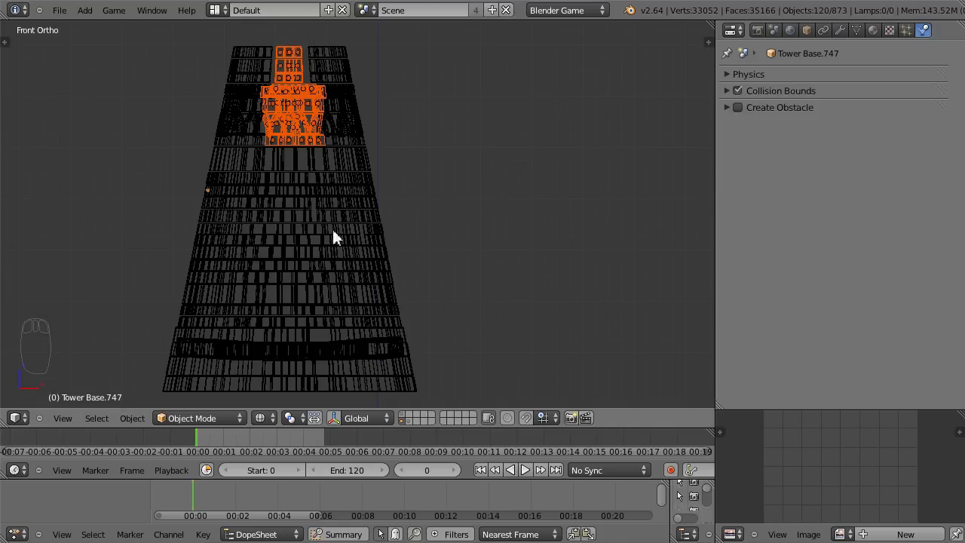
- Circle-deselect the bricks on the opposite wall so only one side's patch of battlements and arched windows stays selected
middle_drag(410, 112, 417, 254)
middle_drag(384, 209, 322, 155)
middle_drag(253, 162, 339, 104)
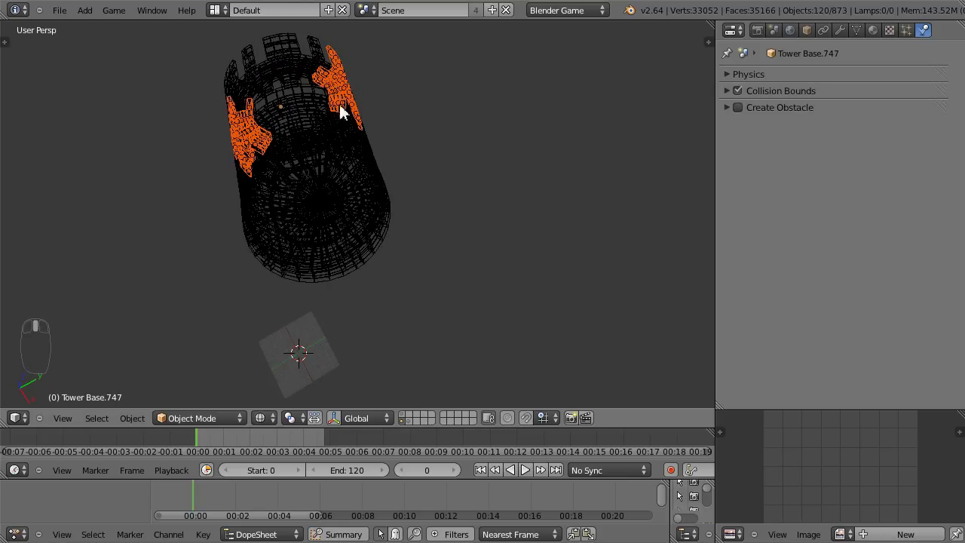
mouse_move(338, 156)
middle_down()
mouse_move(347, 166)
mouse_move(365, 143)
mouse_move(355, 129)
middle_up()
key(c)
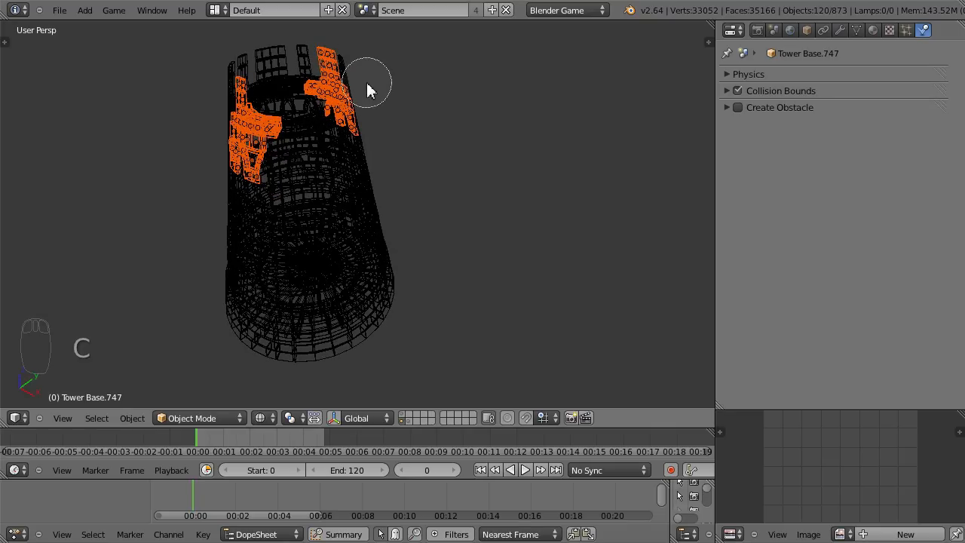
mouse_move(330, 58)
middle_down()
mouse_move(324, 88)
mouse_move(364, 147)
middle_up()
right_click(381, 148)
mouse_move(321, 220)
middle_down()
mouse_move(320, 230)
mouse_move(440, 233)
mouse_move(410, 189)
middle_up()
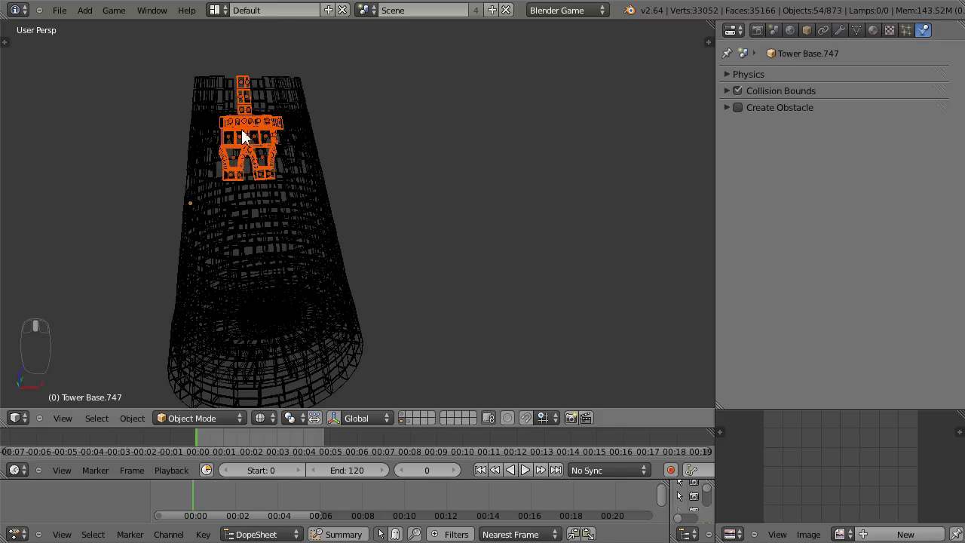
- Make a brick beside the arched window active in solid view and join the selected upper-wall bricks into one chunk
scroll(256, 183, up, 3)
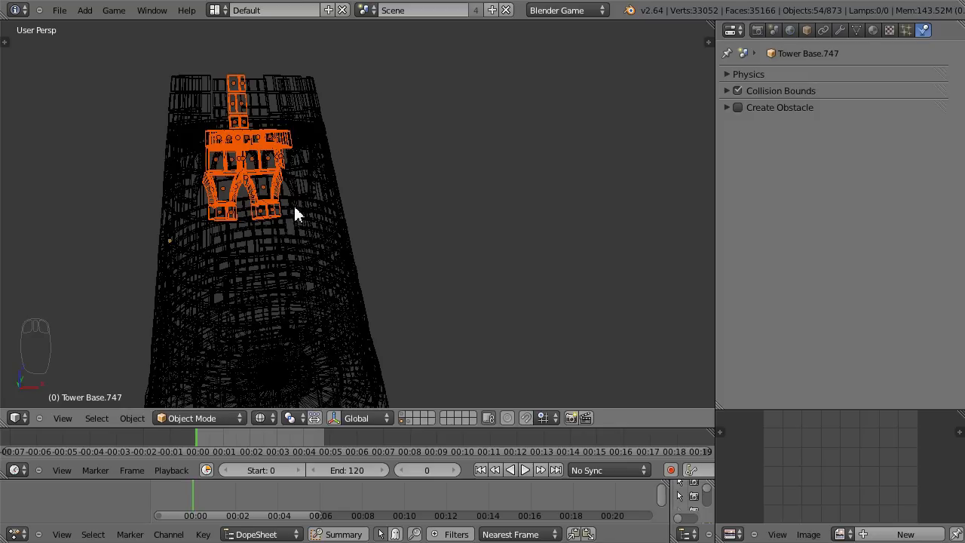
key(z)
click(270, 186)
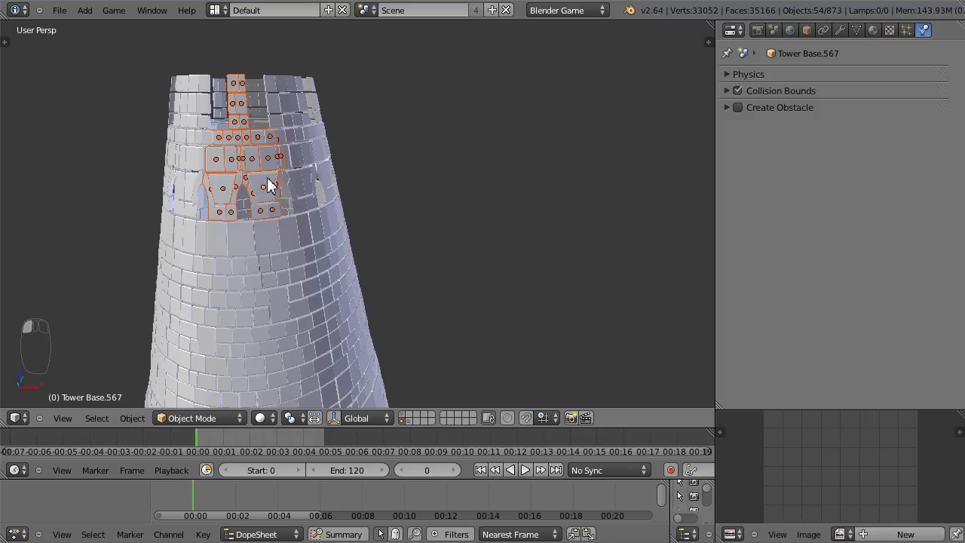
key(ctrl+j)
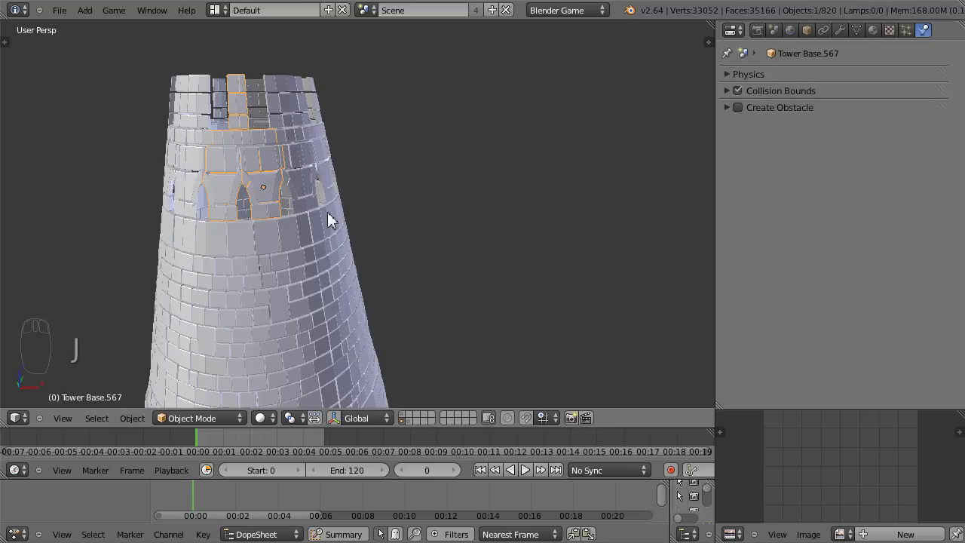
- Clear the selection and lasso-select an irregular patch of bricks at the tower's mid-height in a wireframe front view
middle_drag(267, 310, 292, 311)
key(KP_1)
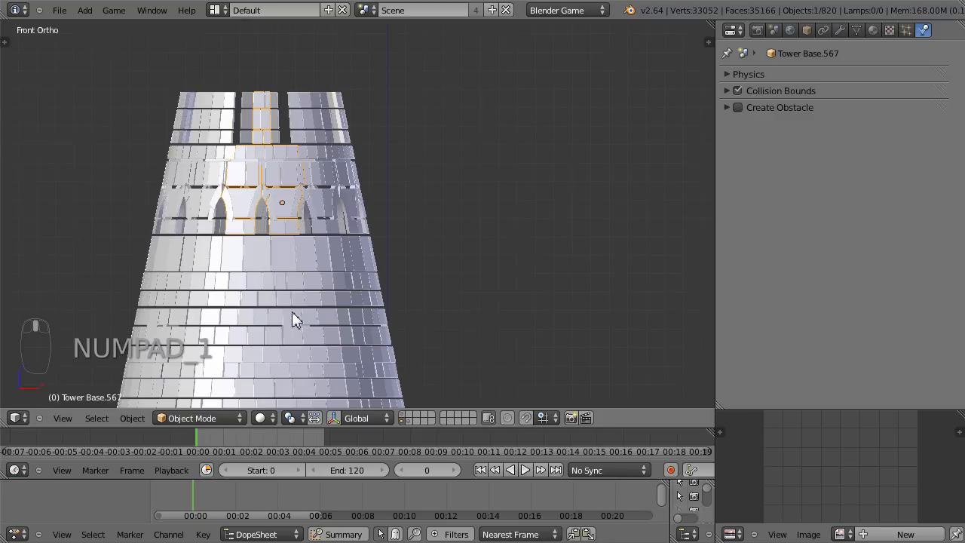
scroll(297, 315, down, 2)
key(z)
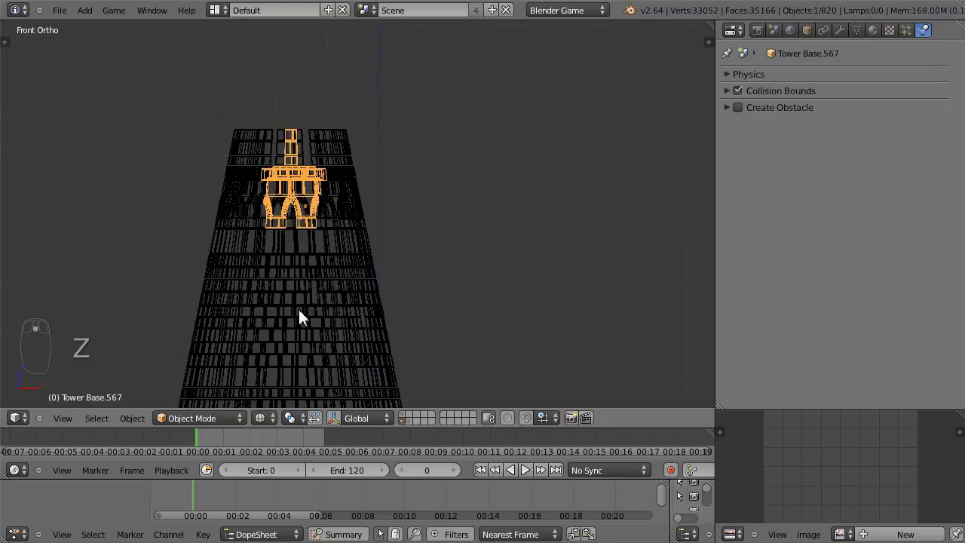
shift+middle_drag(341, 303, 343, 221)
click(401, 193)
mouse_move(306, 206)
ctrl+mouse_down()
mouse_move(394, 189)
mouse_move(345, 194)
ctrl+mouse_up()
- Circle-deselect the opposite wall's bricks and a few along the patch's upper edge to leave one ragged mid-height patch
mouse_move(416, 194)
middle_down()
mouse_move(231, 267)
mouse_move(258, 210)
mouse_move(235, 207)
middle_up()
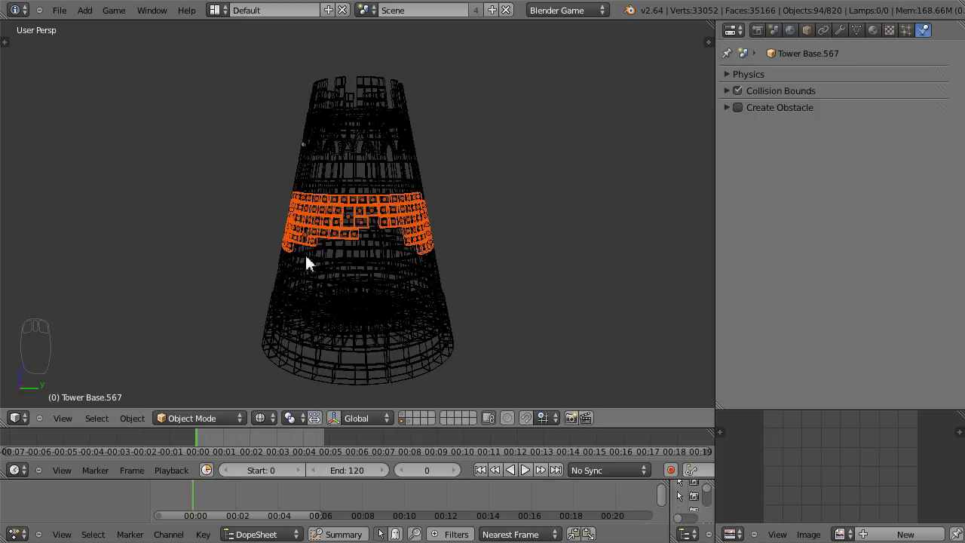
key(c)
mouse_move(415, 252)
middle_down()
mouse_move(430, 200)
mouse_move(371, 218)
mouse_move(387, 226)
mouse_move(336, 244)
mouse_move(448, 252)
middle_up()
key(c)
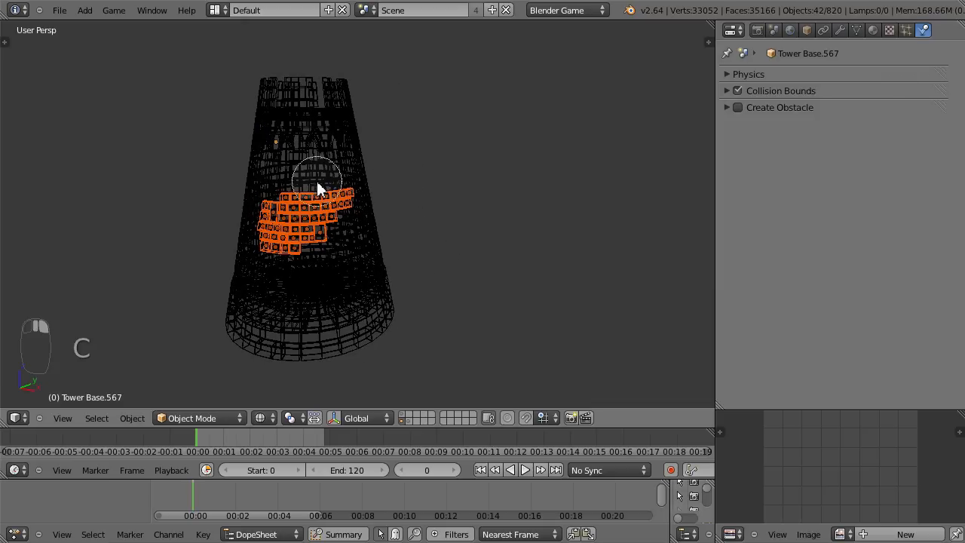
right_click(321, 182)
scroll(387, 271, up, 1)
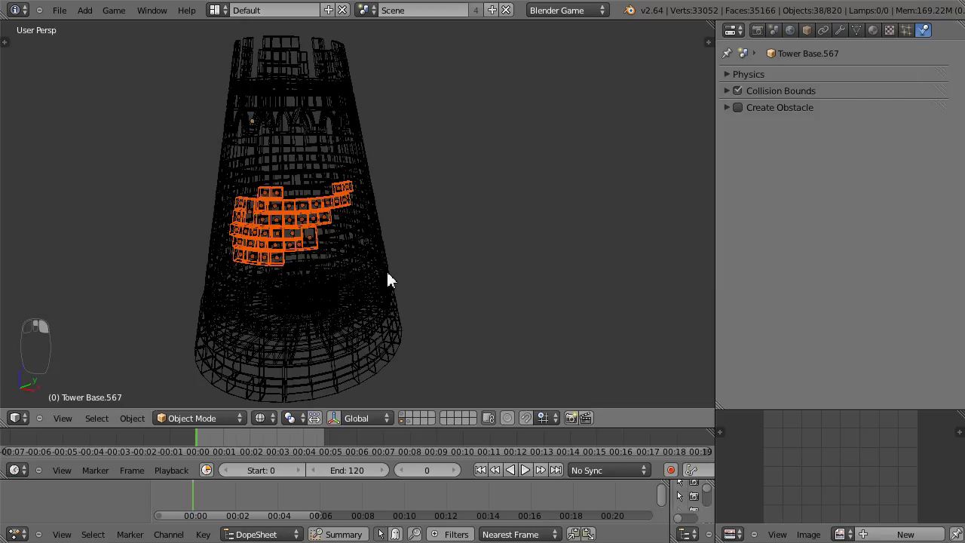
- Make a brick in the mid-height patch active in solid view and join the selected bricks into one chunk
key(z)
click(310, 230)
key(ctrl+j)
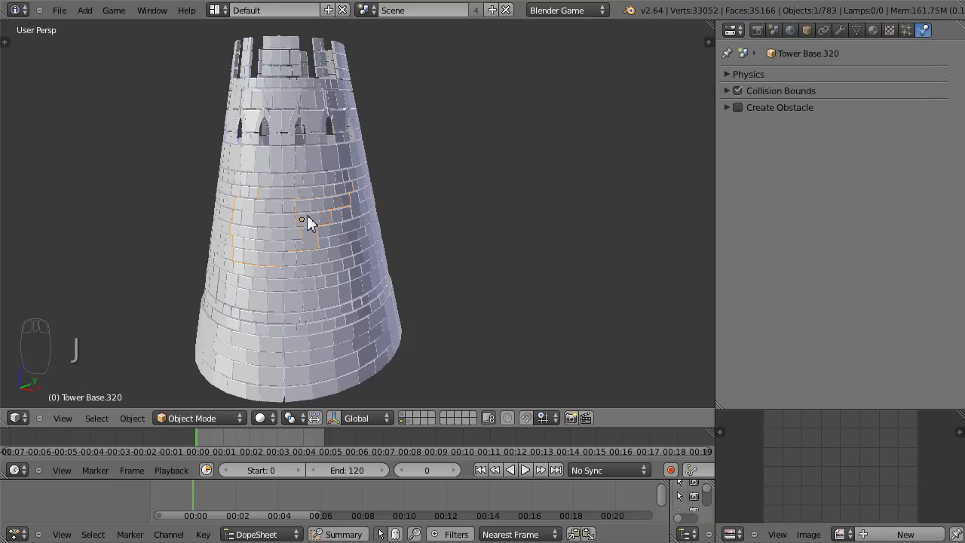
- Select the static base and the mid-height chunk in turn from the front to check which bricks each covers
key(KP_1)
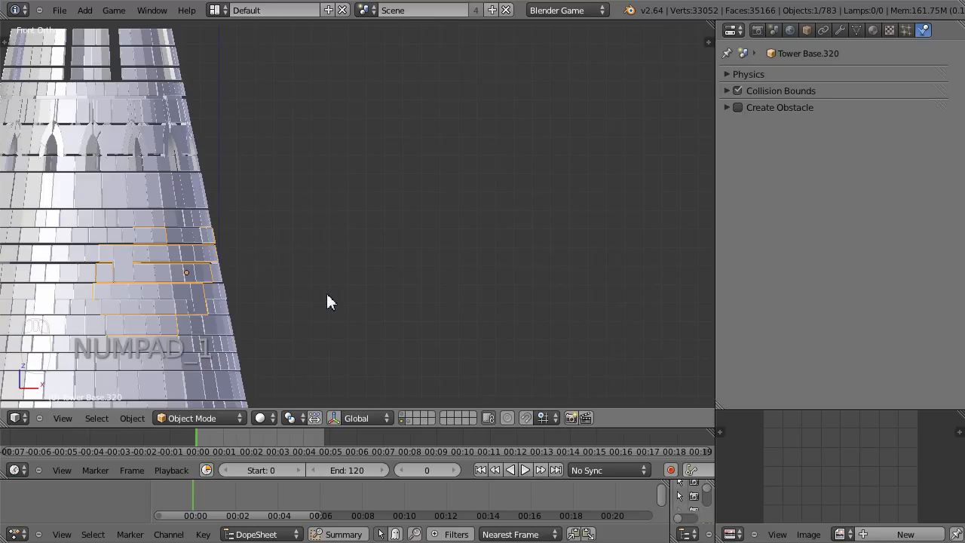
scroll(323, 298, up, 1)
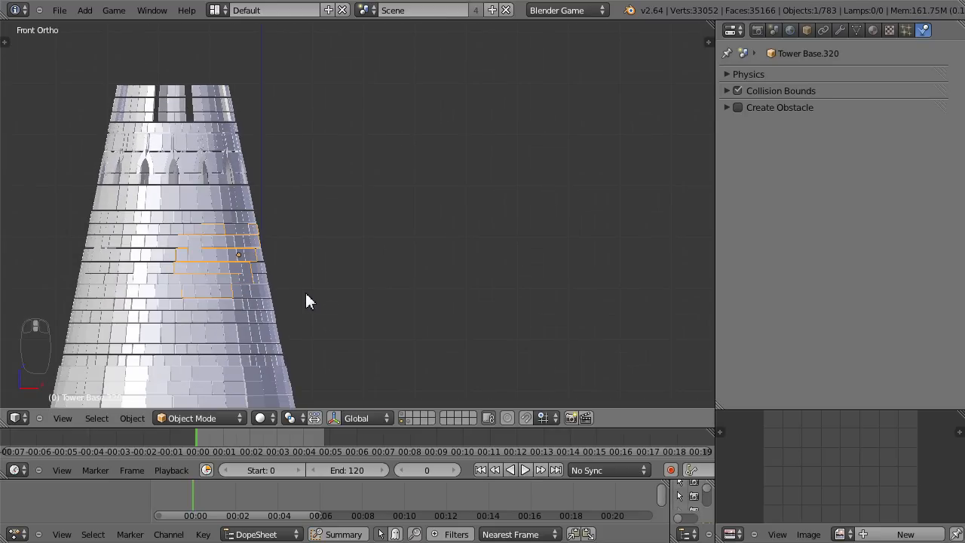
shift+middle_drag(305, 300, 354, 241)
right_click(300, 315)
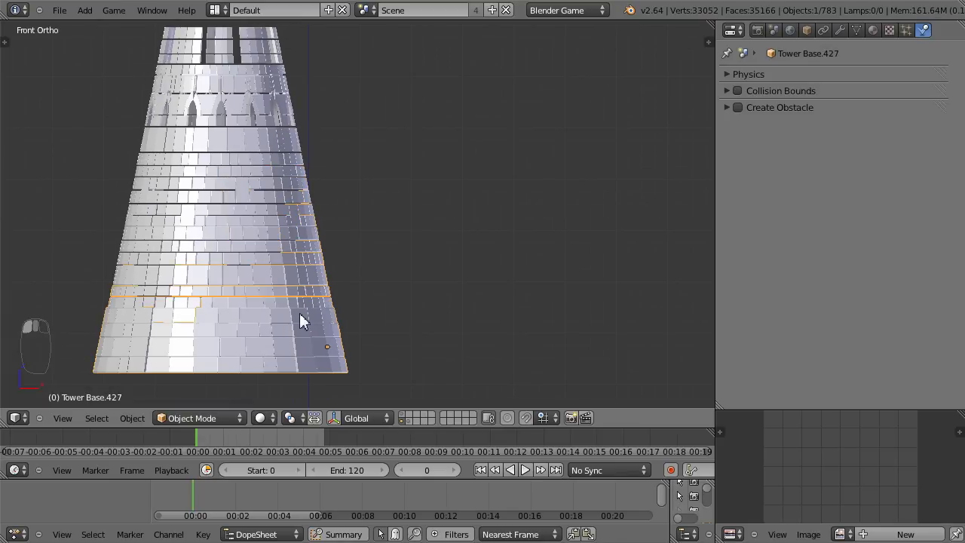
right_click(276, 210)
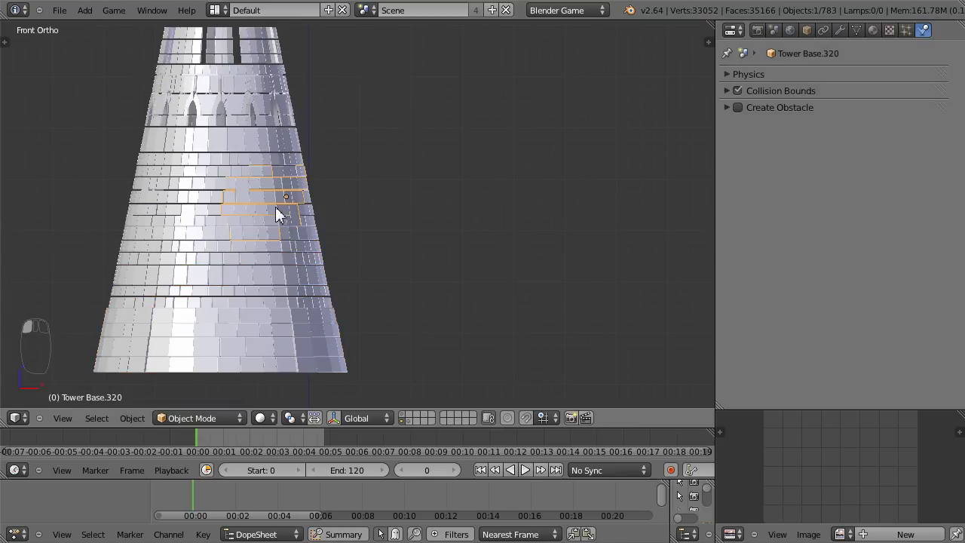
shift+middle_drag(309, 188, 325, 236)
key(z)
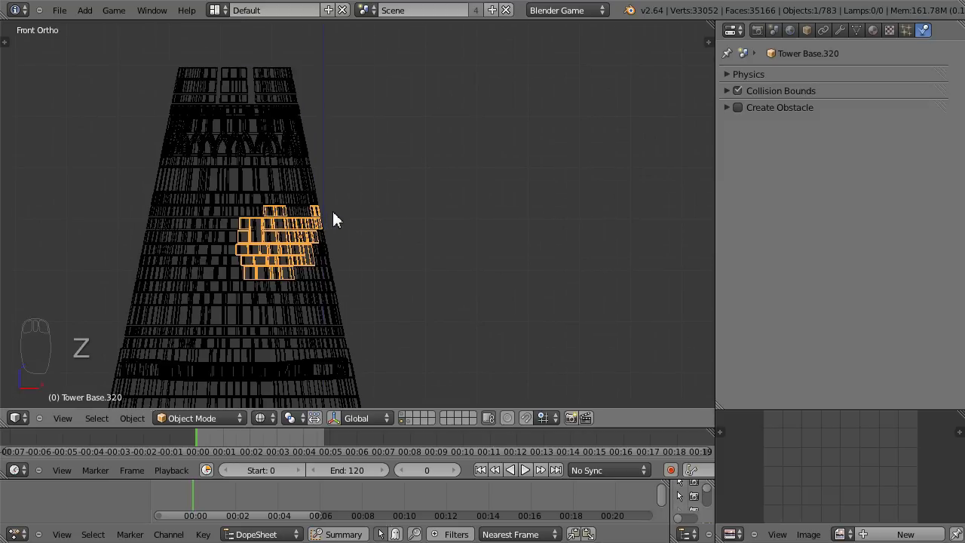
key(a)
mouse_move(198, 153)
ctrl+mouse_down()
mouse_move(146, 181)
mouse_move(129, 147)
ctrl+mouse_up()
key(a)
middle_drag(375, 188, 386, 224)
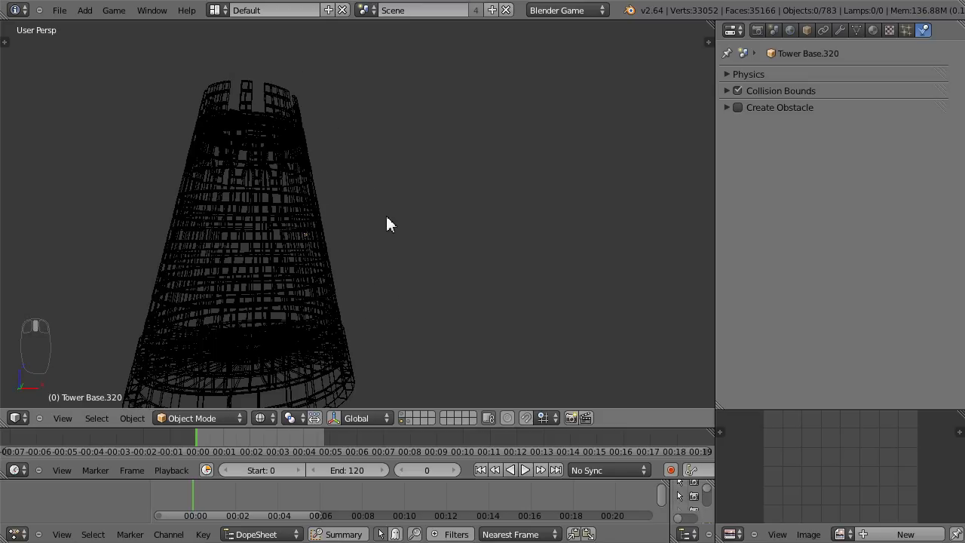
key(KP_1)
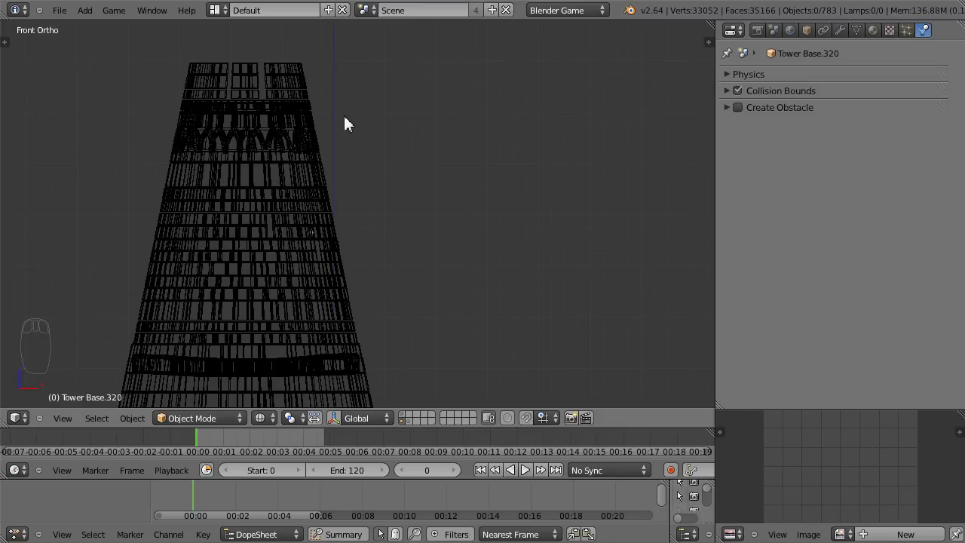
mouse_move(126, 229)
ctrl+mouse_down()
mouse_move(209, 186)
mouse_move(86, 190)
ctrl+mouse_up()
mouse_move(86, 190)
middle_down()
mouse_move(121, 283)
mouse_move(304, 280)
mouse_move(324, 267)
mouse_move(315, 282)
mouse_move(243, 282)
mouse_move(304, 280)
mouse_move(172, 249)
mouse_move(163, 277)
middle_up()
key(a)
- Lasso-select bricks low on the tower's left flank and circle-deselect part of the band to leave a small irregular patch
mouse_move(175, 295)
ctrl+mouse_down()
mouse_move(221, 281)
mouse_move(138, 304)
ctrl+mouse_up()
mouse_move(139, 303)
middle_down()
mouse_move(165, 326)
mouse_move(332, 320)
mouse_move(293, 326)
middle_up()
key(c)
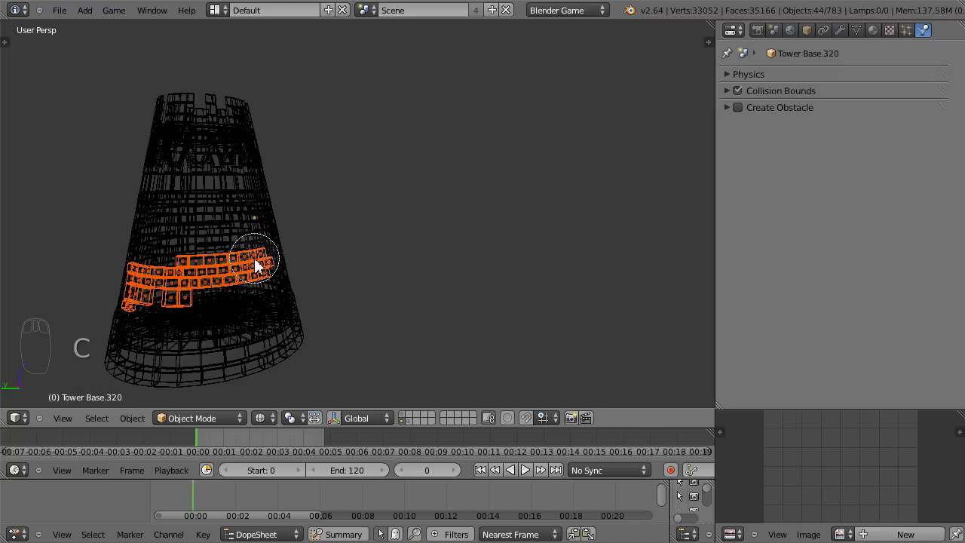
middle_drag(255, 258, 261, 285)
mouse_move(221, 245)
middle_down()
mouse_move(209, 305)
mouse_move(188, 256)
middle_up()
right_click(282, 273)
middle_drag(282, 274, 388, 247)
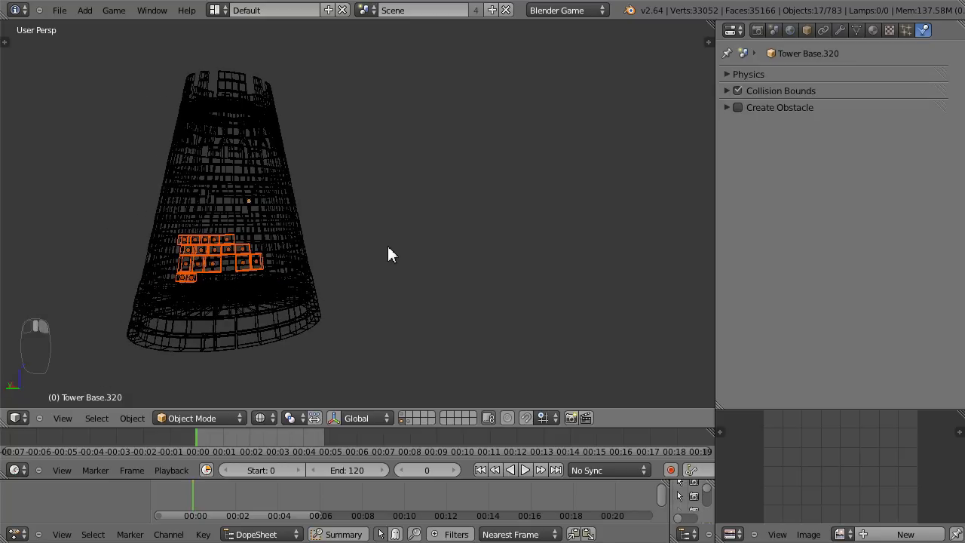
- Make a brick in the small lower-flank patch active in solid view and join the selected bricks into one chunk
key(z)
click(200, 265)
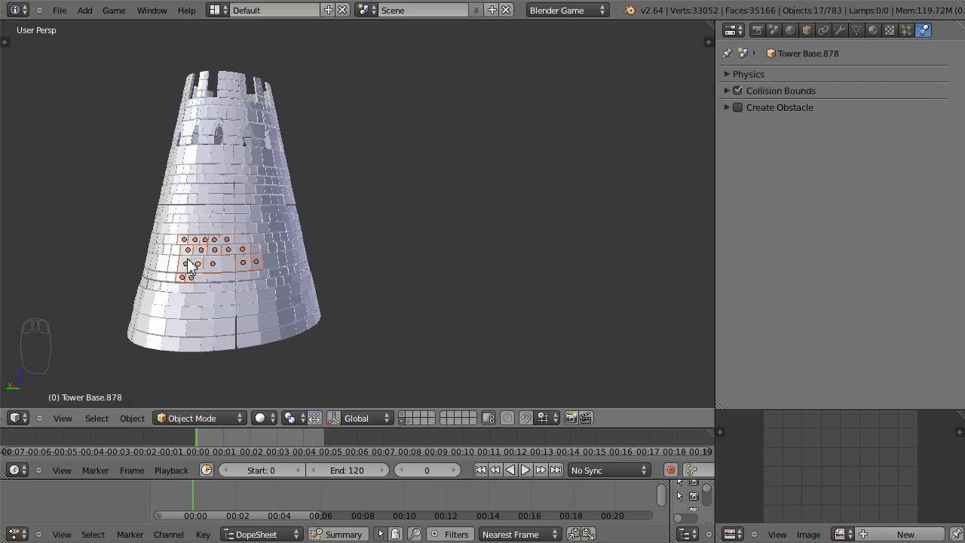
key(ctrl+j)
- Clear the selection and lasso-select a patch of bricks from just below the arched windows to mid-height in wireframe
middle_drag(397, 188, 258, 202)
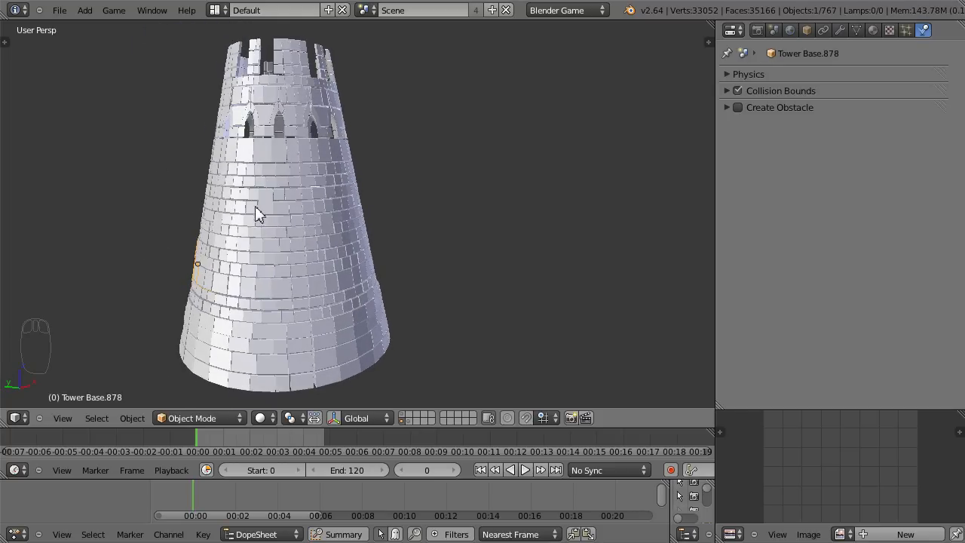
shift+middle_drag(217, 293, 249, 281)
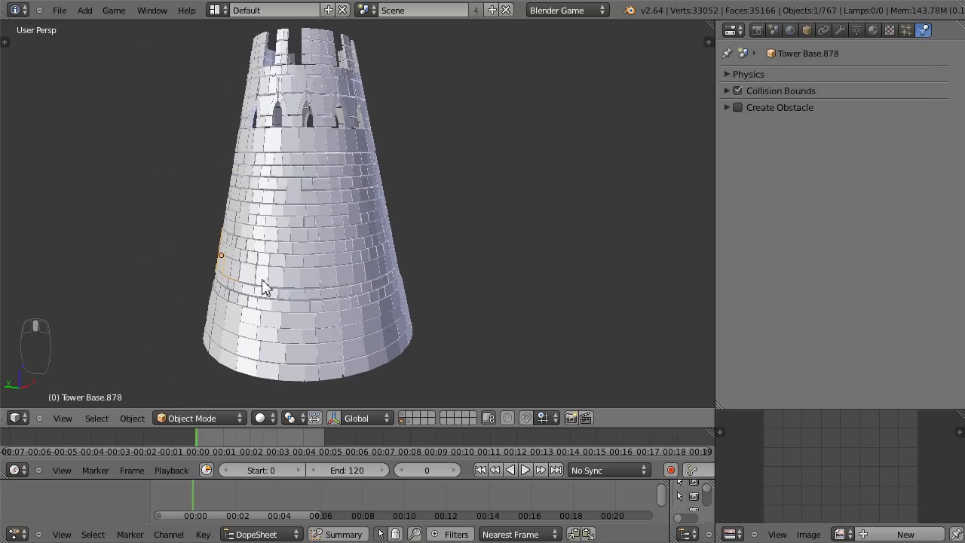
key(z)
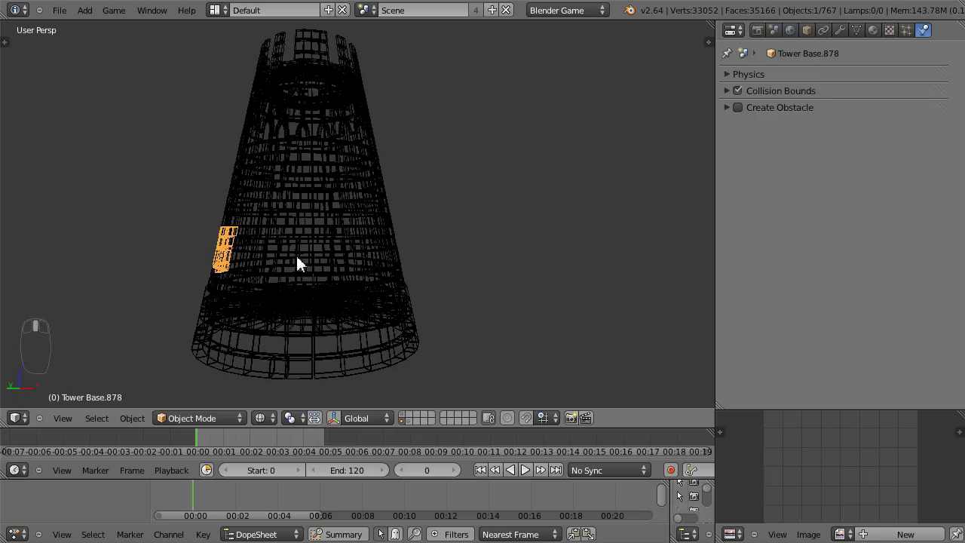
click(405, 168)
mouse_move(292, 163)
ctrl+right_down()
mouse_move(294, 142)
mouse_move(302, 153)
ctrl+right_up()
- Circle-deselect the unwanted bricks on the other side of the tower to keep one ragged patch below the windows
mouse_move(303, 154)
middle_down()
mouse_move(295, 208)
mouse_move(258, 243)
mouse_move(245, 211)
mouse_move(301, 176)
mouse_move(255, 190)
mouse_move(233, 172)
mouse_move(241, 242)
mouse_move(227, 192)
mouse_move(221, 242)
middle_up()
key(c)
middle_drag(469, 205, 242, 327)
scroll(238, 213, up, 2)
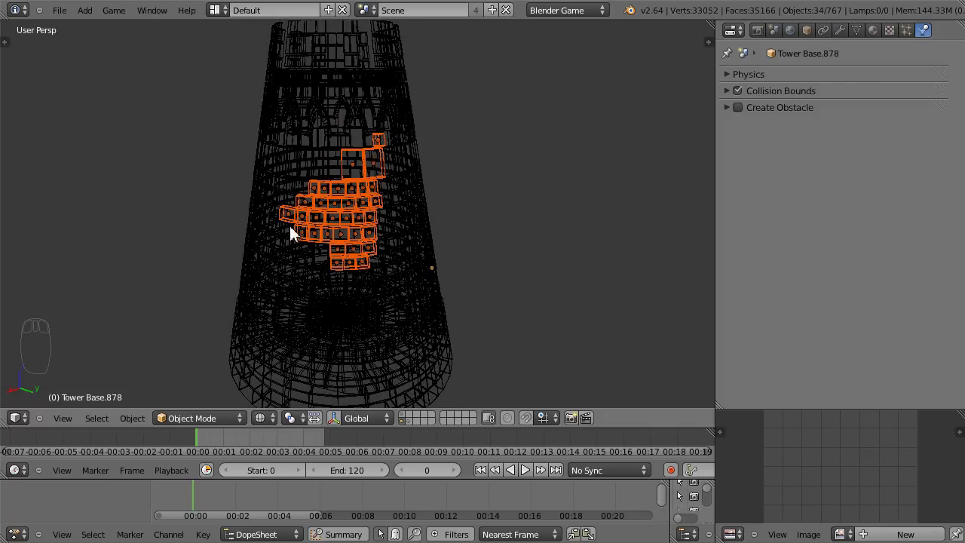
key(c)
scroll(237, 247, down, 5)
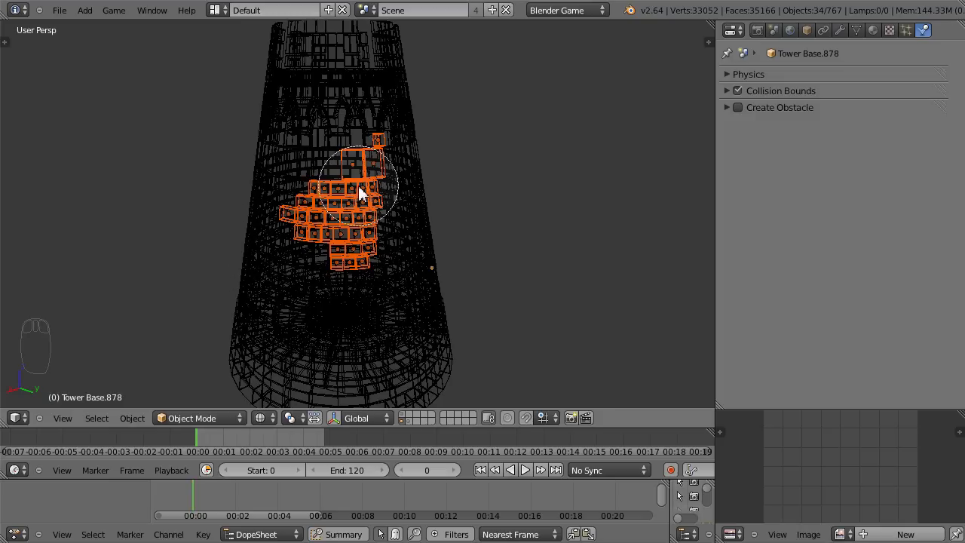
right_click(458, 175)
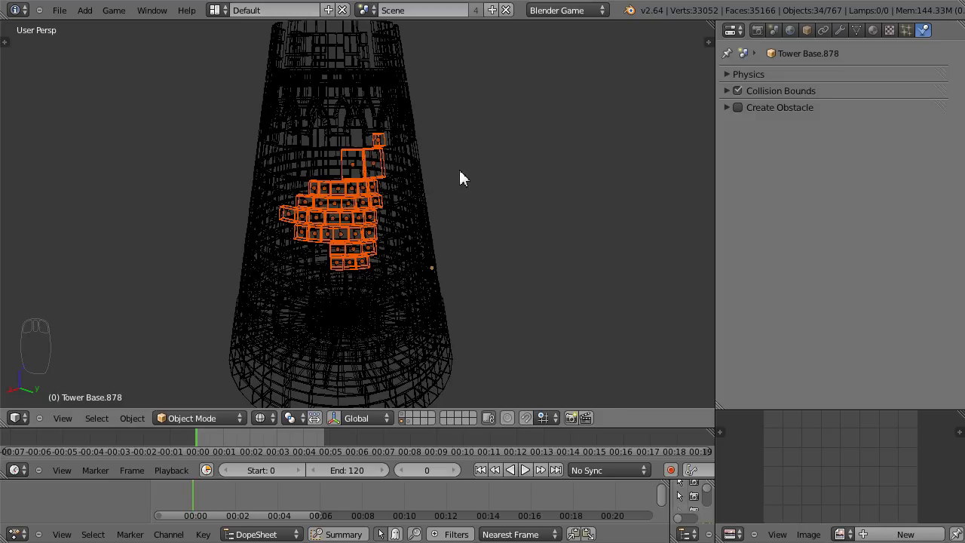
middle_drag(435, 213, 369, 219)
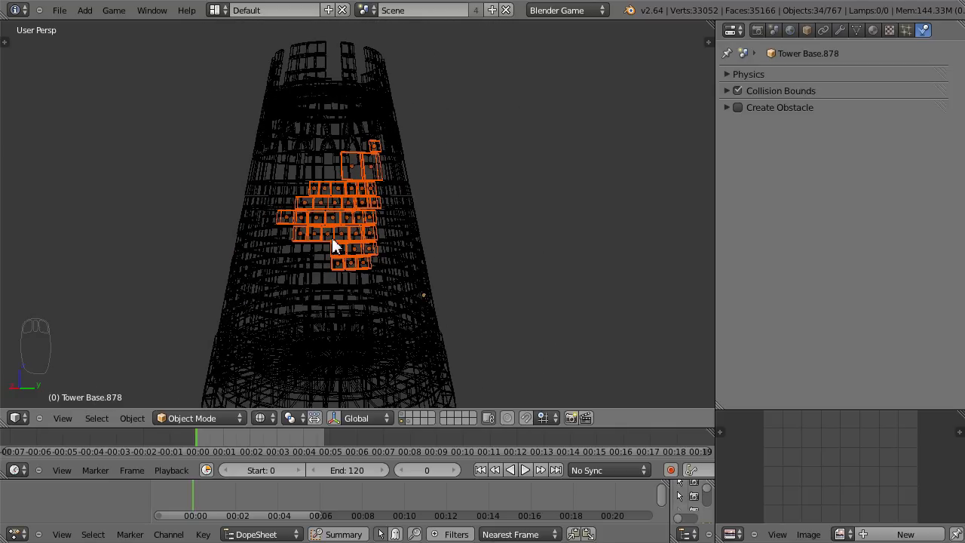
- Make a brick in the middle of the ragged patch below the windows active and join the selection into one chunk
key(z)
click(345, 219)
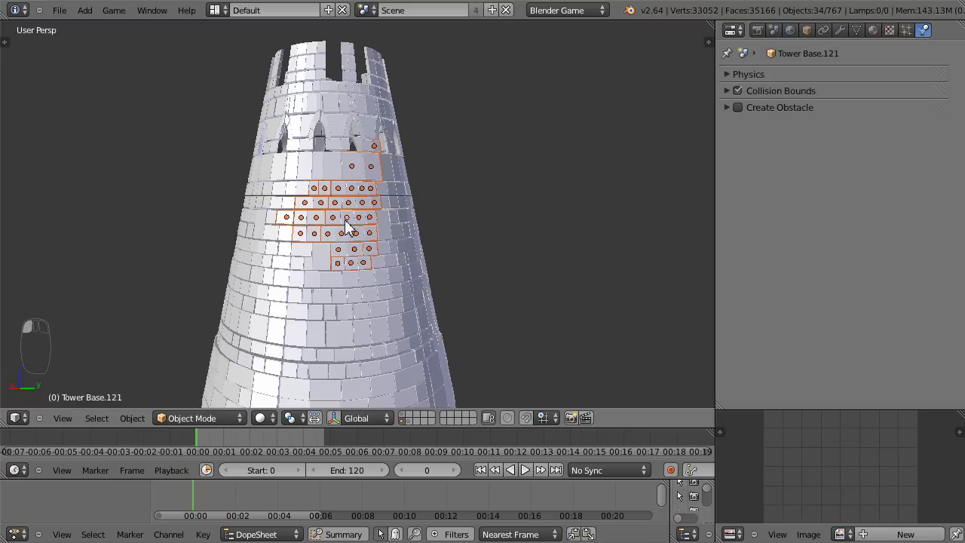
key(ctrl+j)
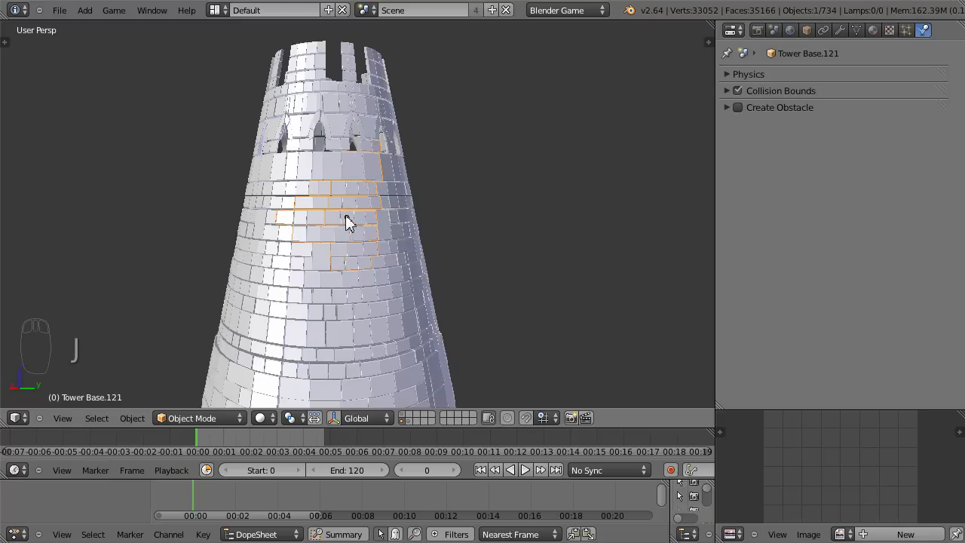
middle_drag(529, 188, 483, 229)
key(z)
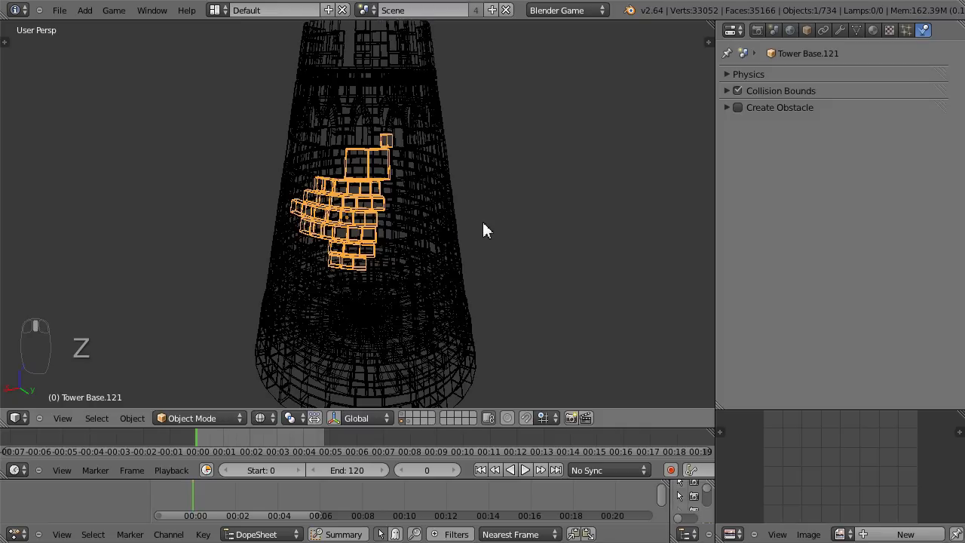
middle_drag(433, 179, 437, 290)
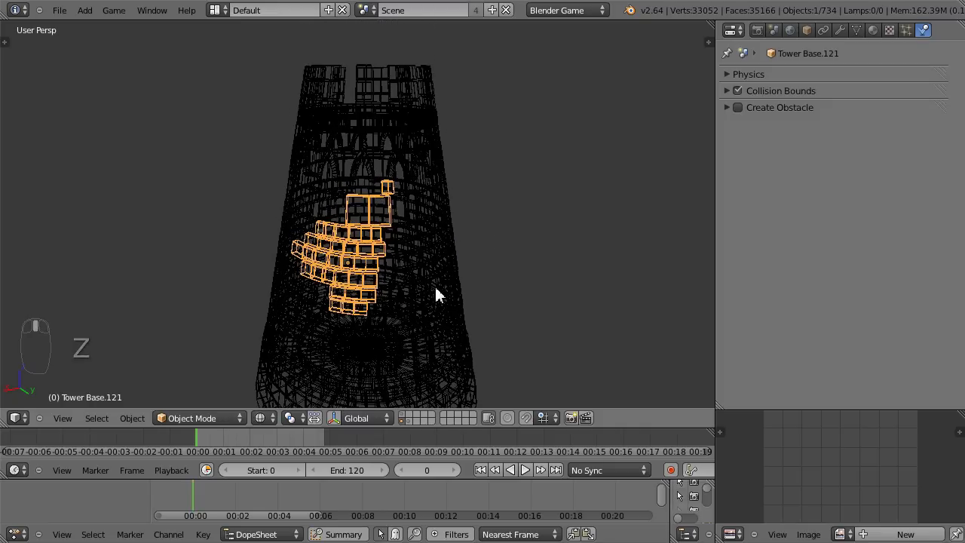
click(447, 230)
mouse_move(468, 254)
ctrl+mouse_down()
mouse_move(411, 297)
mouse_move(511, 282)
mouse_move(524, 302)
ctrl+mouse_up()
middle_drag(522, 302, 375, 276)
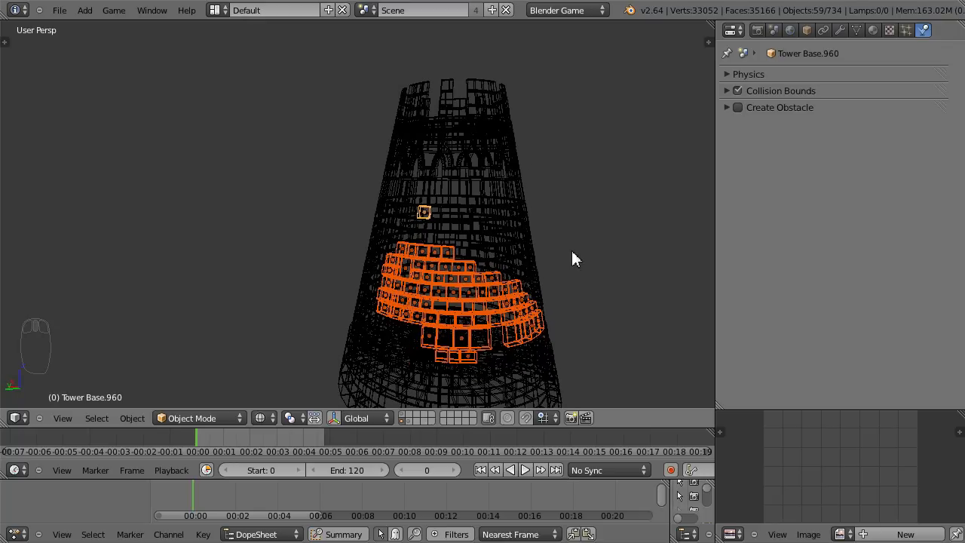
key(h)
- Lasso-select bricks from the battlements down past the arched windows, and circle-deselect those on the other side of the tower
mouse_move(446, 71)
ctrl+mouse_down()
mouse_move(442, 173)
mouse_move(481, 77)
ctrl+mouse_up()
mouse_move(545, 174)
middle_down()
mouse_move(463, 264)
mouse_move(407, 231)
mouse_move(312, 226)
mouse_move(395, 200)
middle_up()
key(c)
mouse_move(506, 80)
middle_down()
mouse_move(523, 131)
mouse_move(526, 198)
middle_up()
right_click(526, 204)
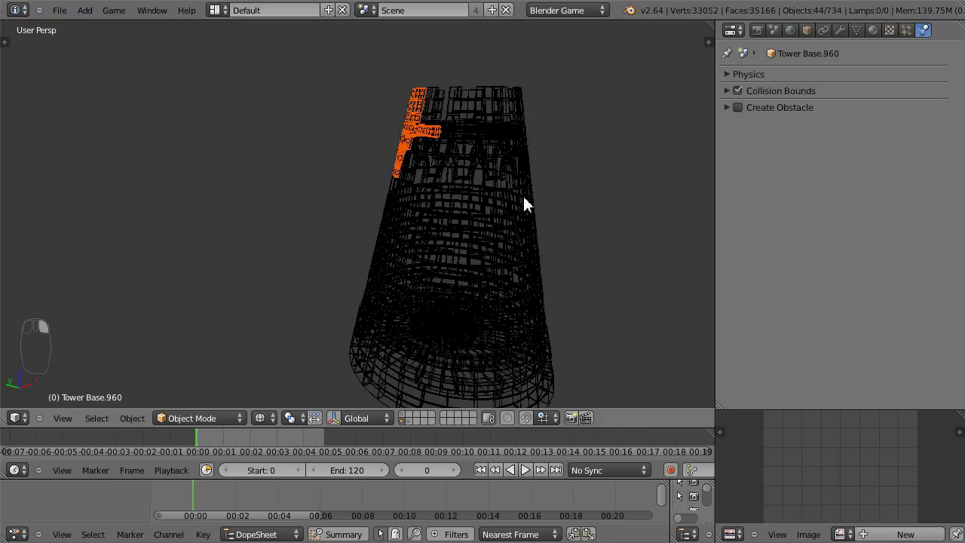
- Make a brick in the battlement-to-window patch active in solid view and join the selection into one chunk
key(z)
mouse_move(431, 168)
middle_down()
mouse_move(411, 173)
mouse_move(471, 185)
mouse_move(416, 146)
mouse_move(457, 276)
mouse_move(451, 198)
middle_up()
key(ctrl+j)
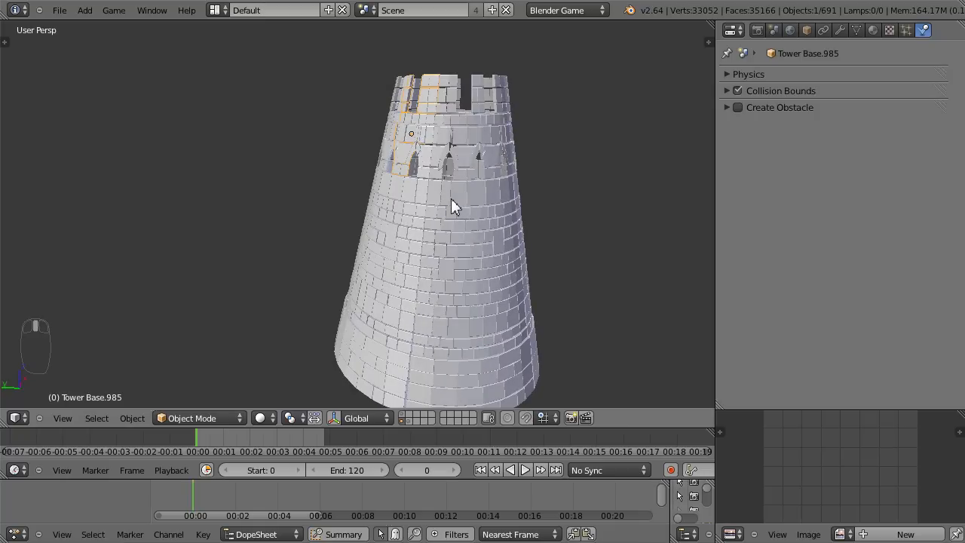
- Select all tower base pieces and examine their origins around the tower for areas still unjoined, and clear the selection
key(z)
middle_drag(475, 269, 446, 272)
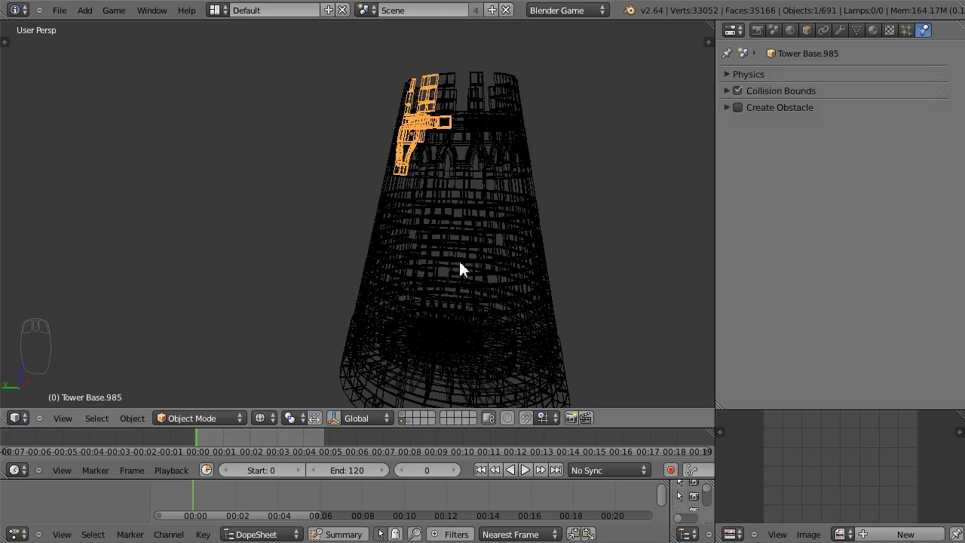
key(a)
middle_drag(523, 280, 558, 249)
mouse_move(442, 276)
middle_down()
mouse_move(536, 330)
mouse_move(637, 303)
mouse_move(648, 215)
mouse_move(577, 243)
mouse_move(400, 280)
mouse_move(209, 229)
mouse_move(211, 330)
mouse_move(362, 323)
mouse_move(345, 294)
middle_up()
key(z)
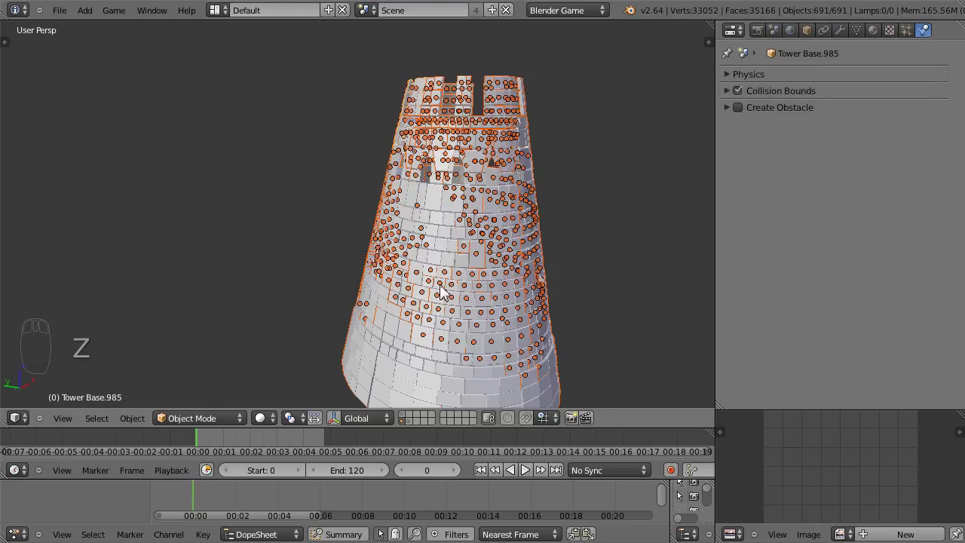
mouse_move(441, 290)
middle_down()
mouse_move(306, 278)
mouse_move(275, 307)
mouse_move(265, 256)
mouse_move(230, 257)
mouse_move(345, 315)
mouse_move(492, 277)
mouse_move(538, 227)
mouse_move(623, 263)
mouse_move(429, 285)
mouse_move(409, 254)
mouse_move(315, 246)
mouse_move(350, 258)
mouse_move(425, 226)
mouse_move(506, 263)
mouse_move(561, 316)
mouse_move(588, 320)
mouse_move(561, 334)
mouse_move(379, 272)
mouse_move(364, 253)
mouse_move(218, 243)
mouse_move(161, 252)
mouse_move(185, 284)
mouse_move(203, 261)
mouse_move(235, 268)
middle_up()
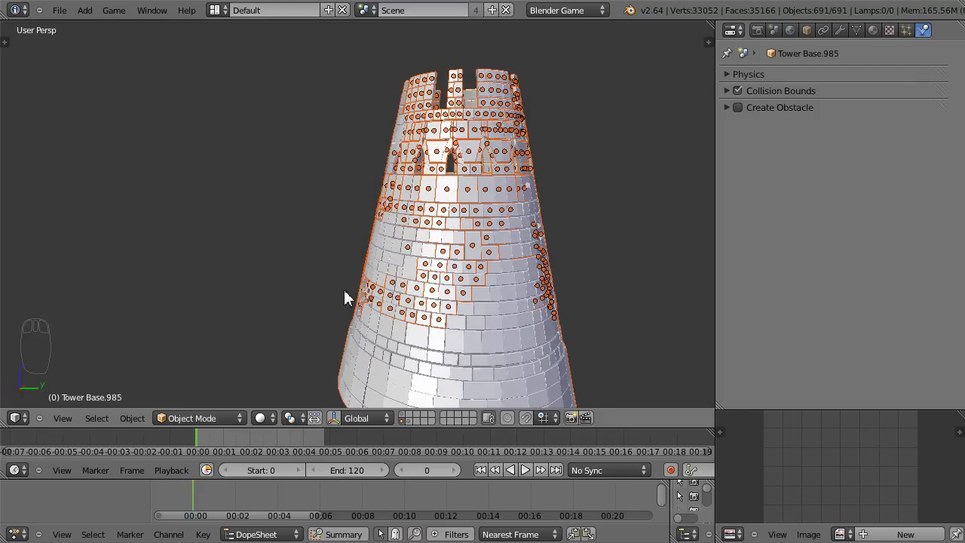
middle_drag(531, 269, 528, 181)
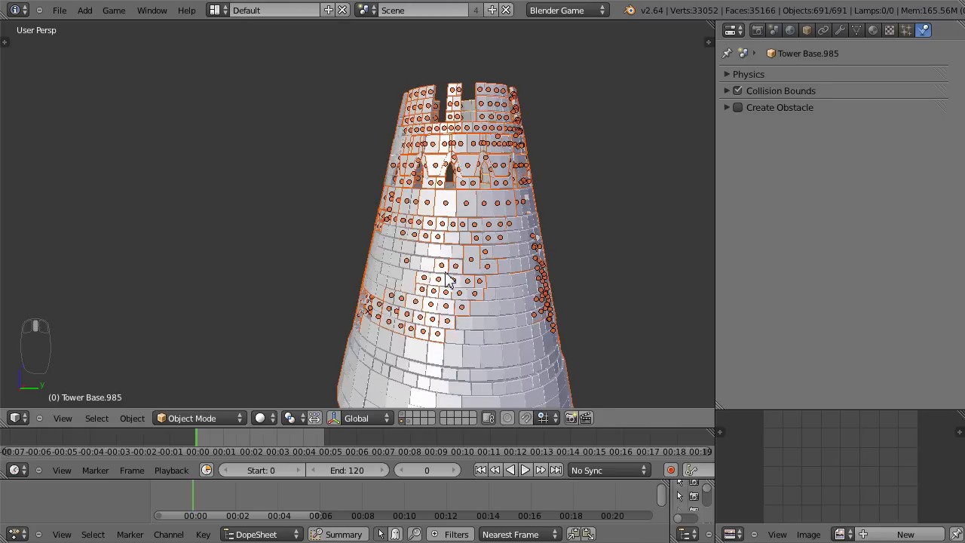
click(571, 130)
- Lasso-select battlement bricks in wireframe and circle-deselect the unwanted ones, keeping only one narrow merlon column
key(z)
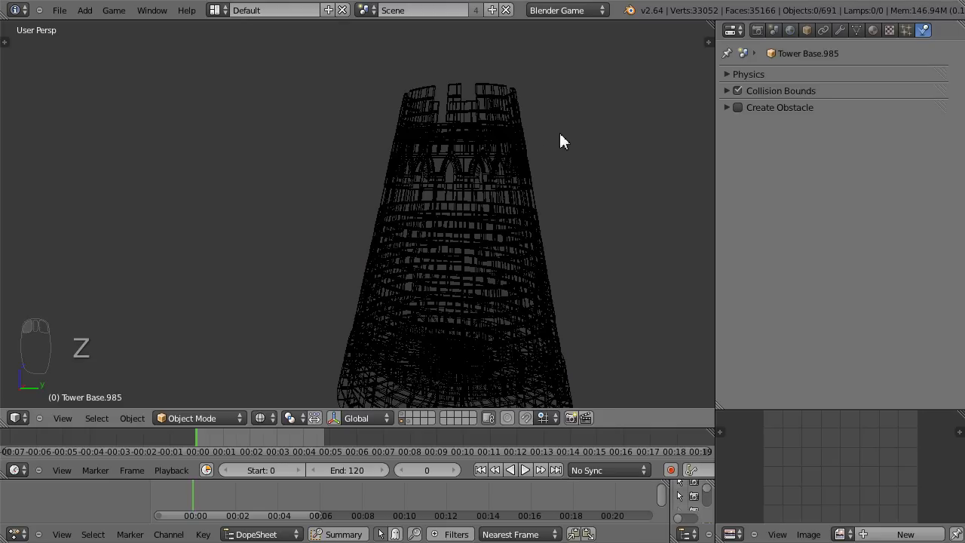
ctrl+drag(453, 128, 485, 59)
mouse_move(485, 59)
middle_down()
mouse_move(477, 140)
mouse_move(498, 93)
mouse_move(494, 160)
mouse_move(494, 138)
mouse_move(506, 138)
middle_up()
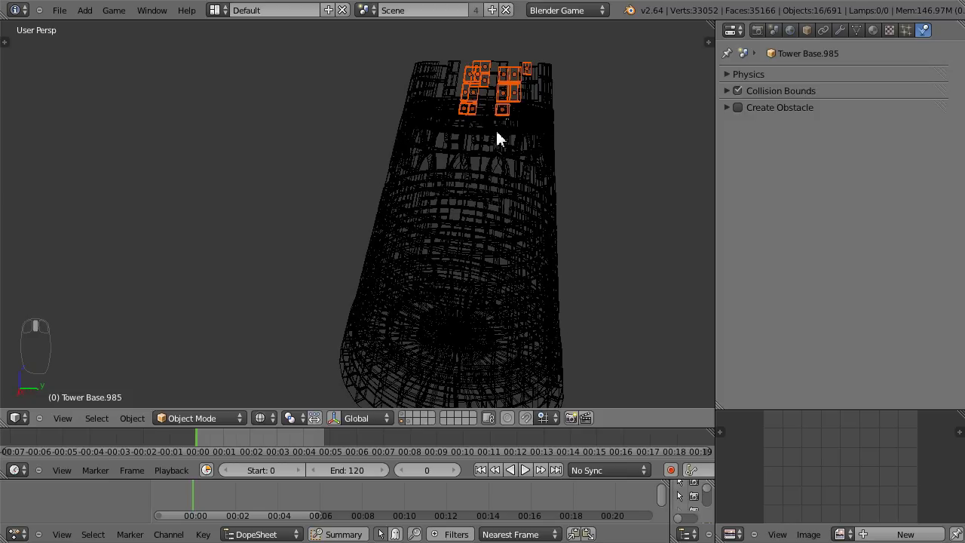
key(c)
middle_drag(538, 66, 519, 99)
right_click(572, 117)
middle_drag(569, 118, 478, 118)
key(c)
mouse_move(554, 69)
middle_down()
mouse_move(505, 107)
mouse_move(561, 93)
mouse_move(464, 131)
middle_up()
right_click(503, 110)
- Extend the selection with circle select to the bricks beneath the merlon, down to the large row above the arched windows
key(c)
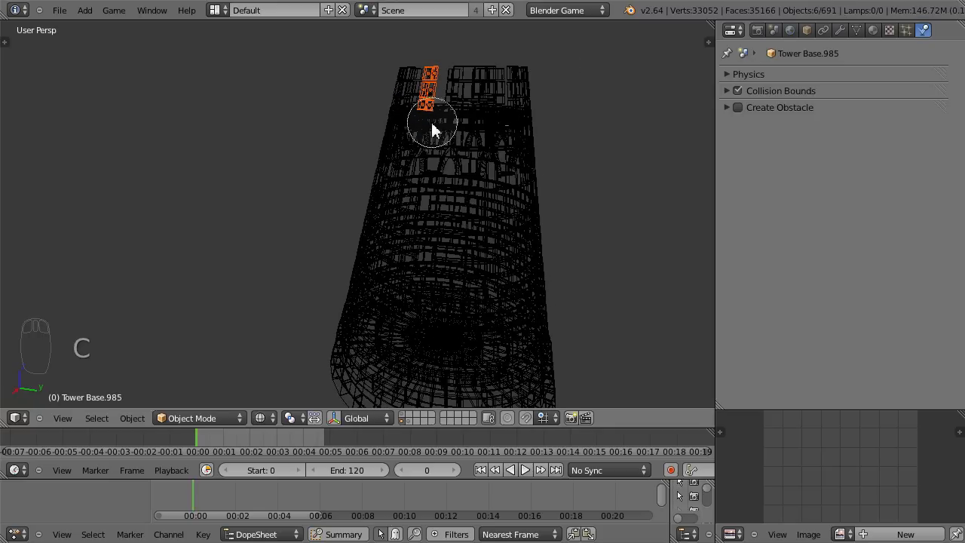
drag(432, 128, 427, 130)
middle_drag(510, 125, 492, 136)
key(c)
mouse_move(470, 98)
middle_down()
mouse_move(415, 83)
mouse_move(451, 92)
mouse_move(423, 144)
mouse_move(495, 92)
mouse_move(445, 155)
mouse_move(427, 133)
middle_up()
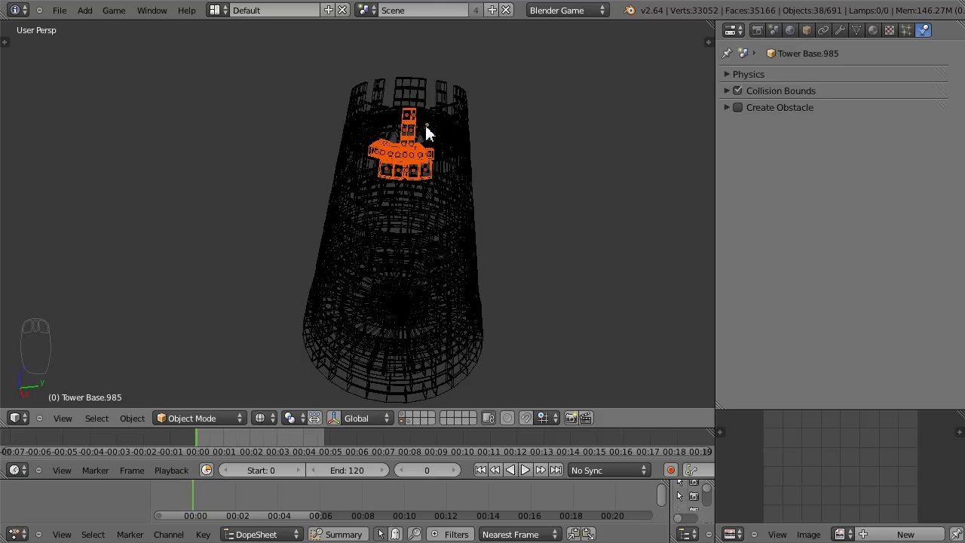
- Make a large brick below the merlon active in solid view and join the selected bricks into one chunk
key(z)
click(421, 173)
key(ctrl+j)
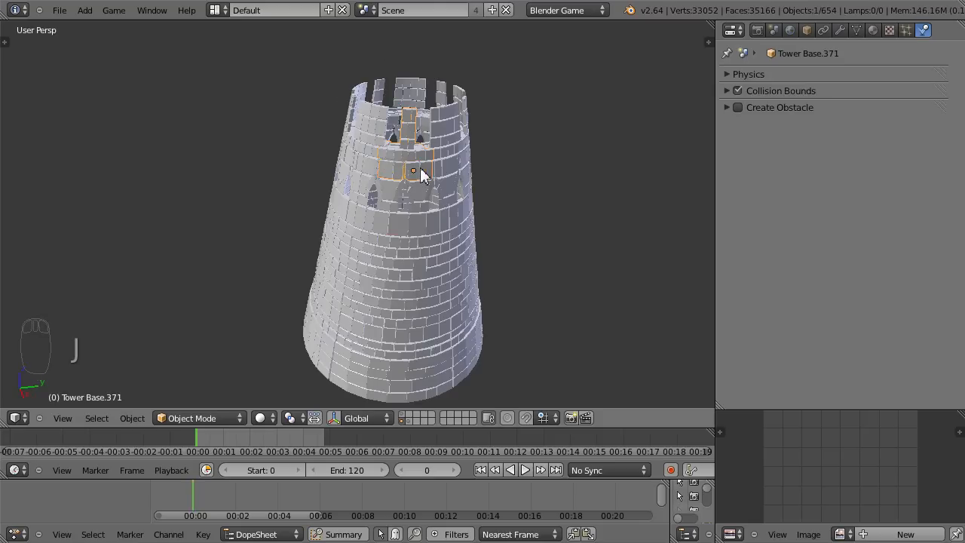
- Select all tower base pieces in solid view and examine how the joined chunks and loose bricks are distributed
middle_drag(418, 242, 431, 218)
key(z)
key(z)
key(a)
key(a)
middle_drag(219, 277, 460, 295)
scroll(445, 313, down, 5)
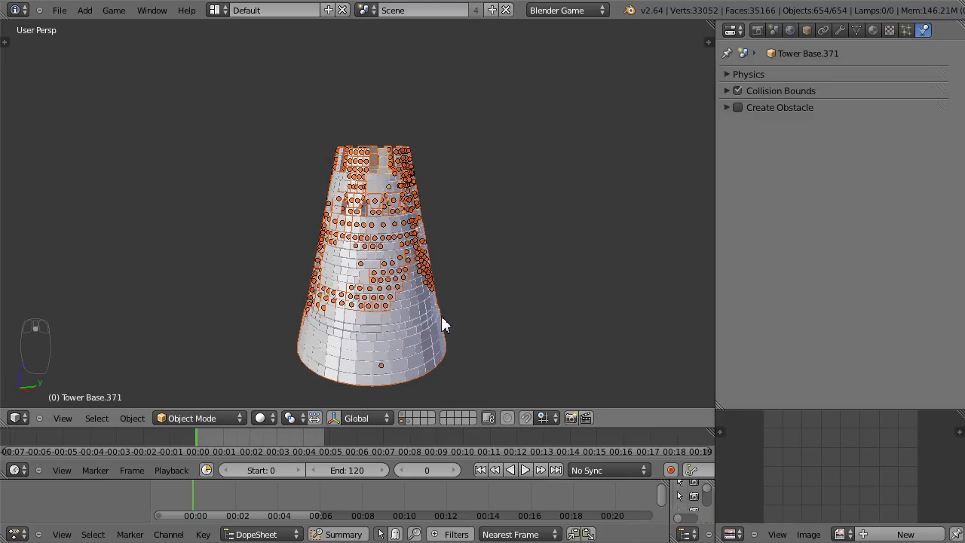
middle_drag(442, 322, 451, 276)
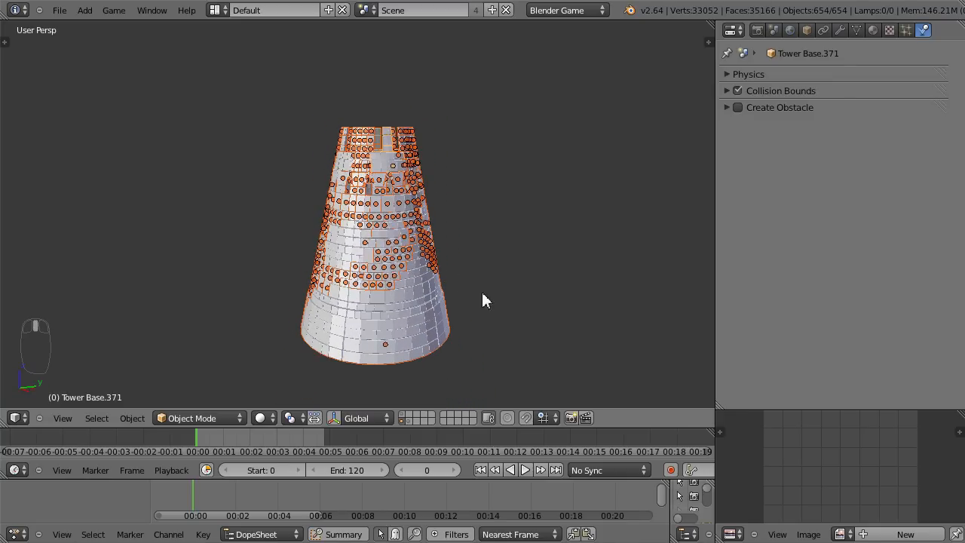
- Show the terrain and upper tower layers together with the tower base, and clear the selection
click(408, 421)
shift+click(402, 419)
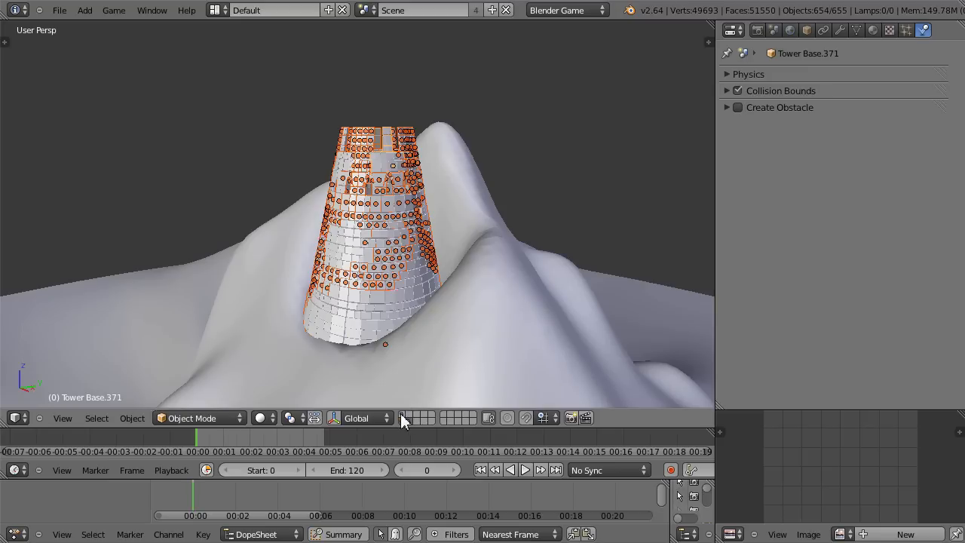
shift+click(400, 415)
key(a)
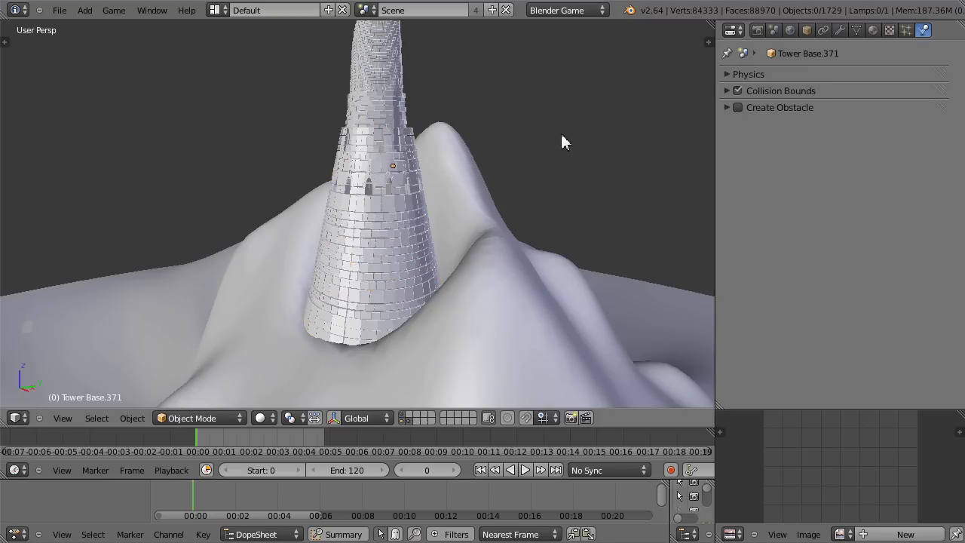
middle_drag(544, 226, 567, 214)
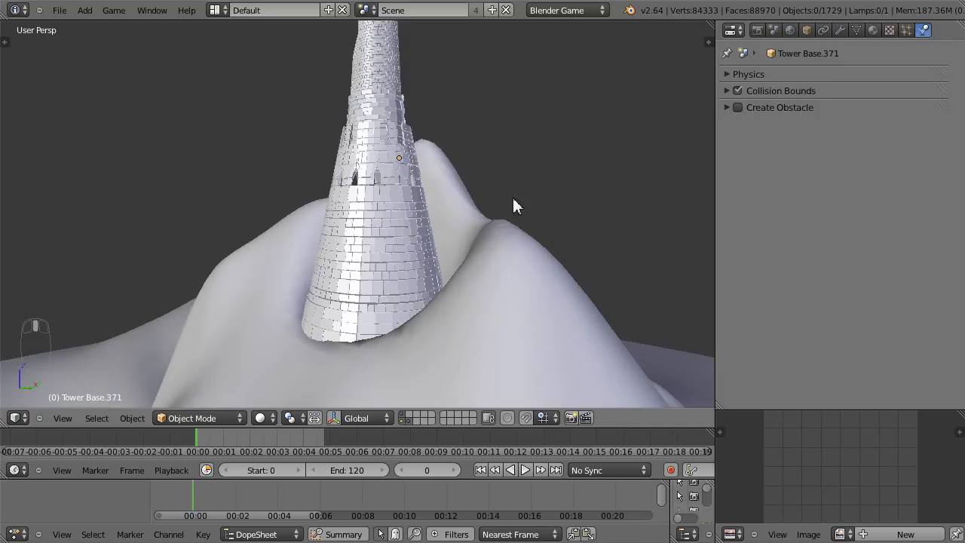
- Save the project file
click(59, 10)
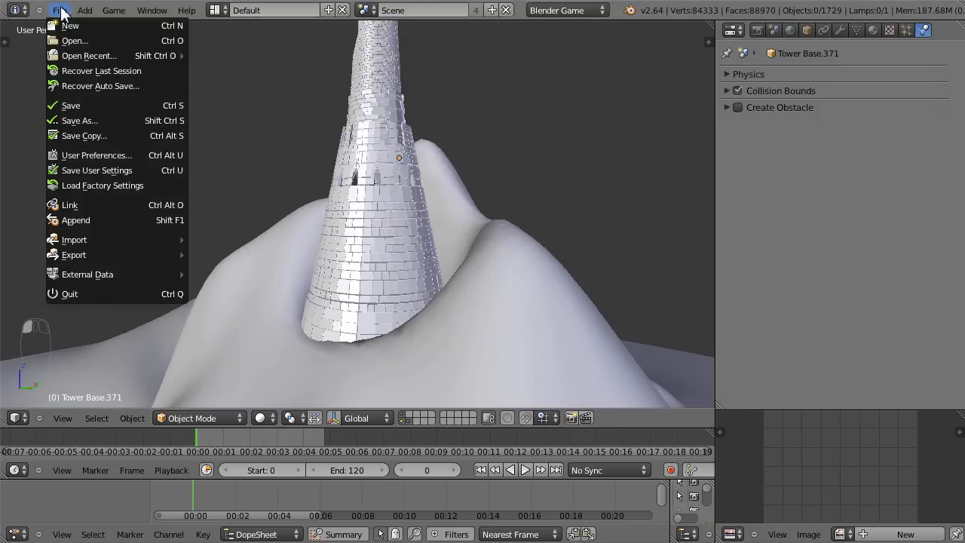
click(77, 105)
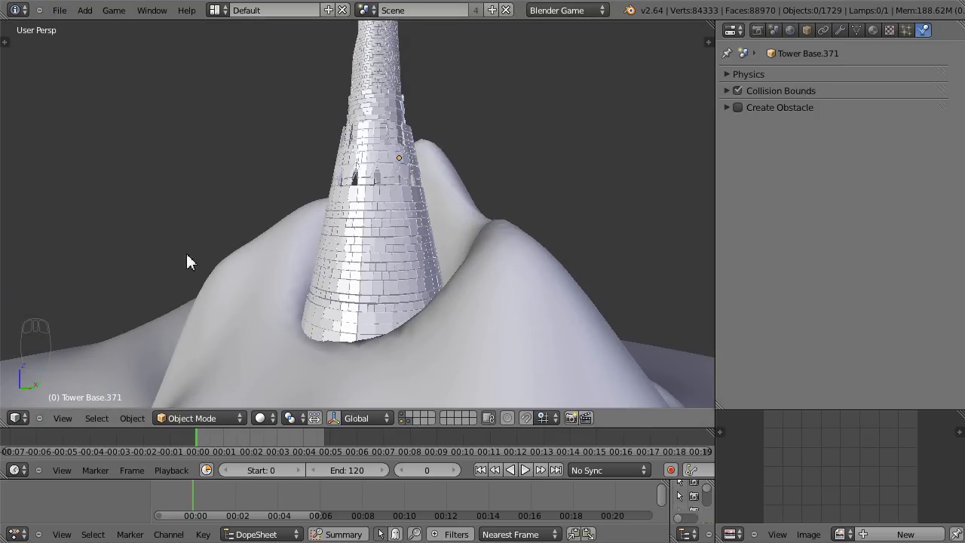
middle_drag(187, 253, 372, 278)
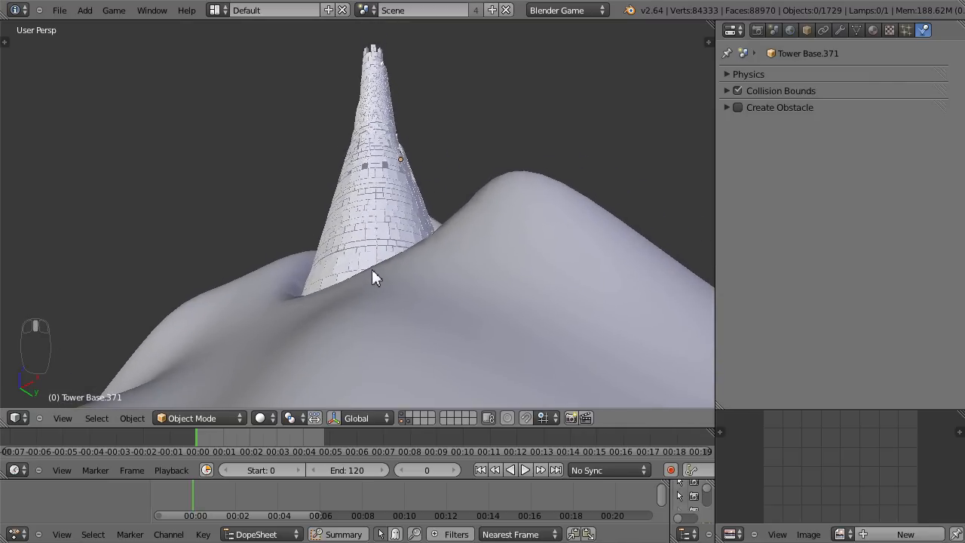
- Set the viewport shading to Texture and run the game engine simulation of the tower collapse, stopping it once viewed
click(270, 420)
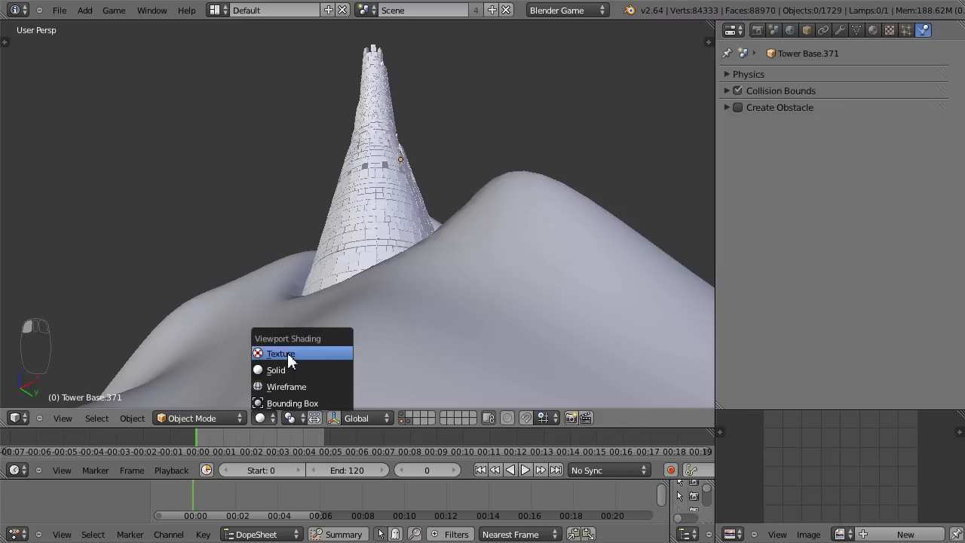
click(290, 356)
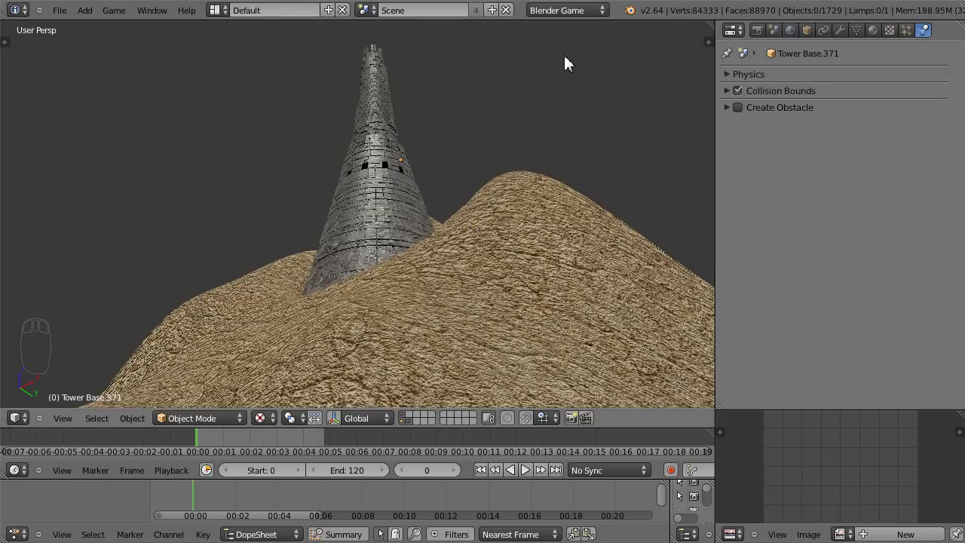
key(p)
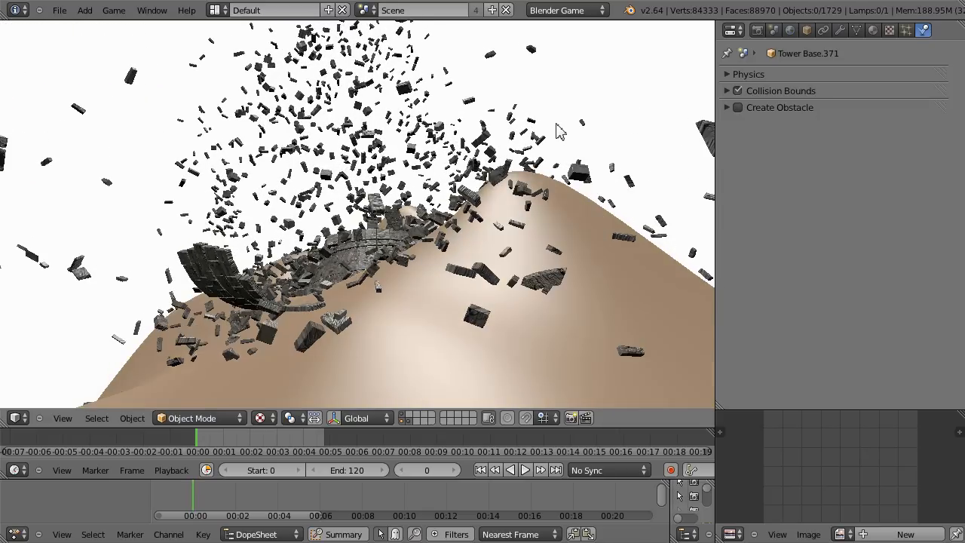
key(Escape)
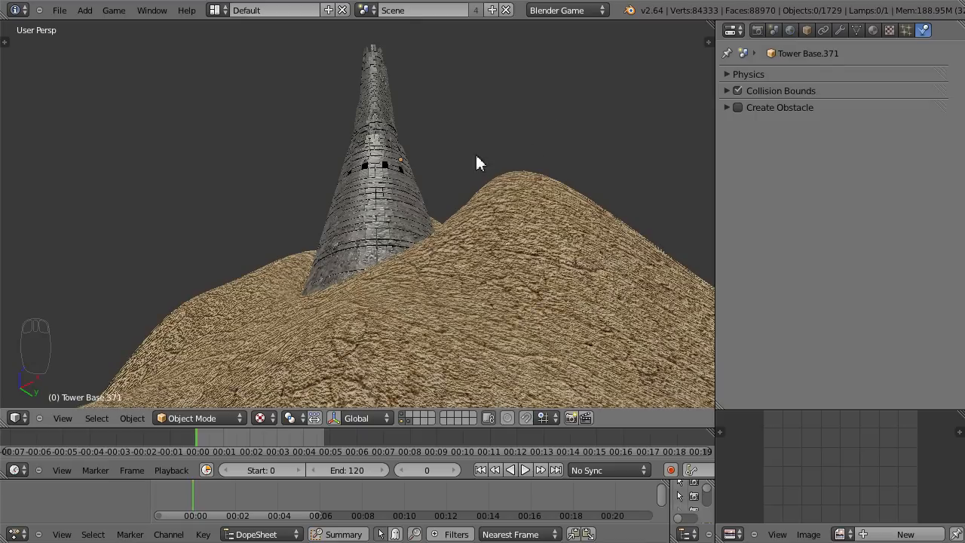
- Show only the layer with the upper part of the tower
middle_drag(451, 203, 466, 214)
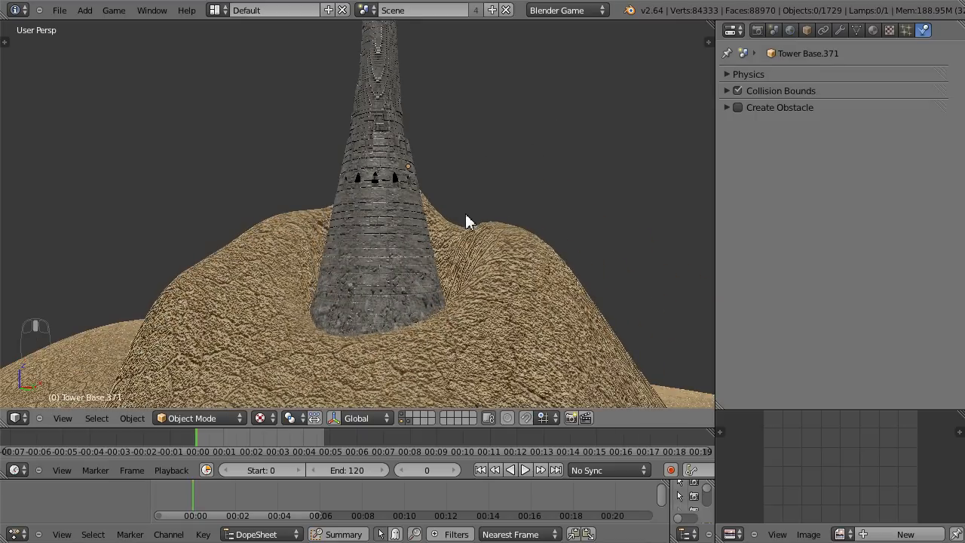
middle_drag(426, 151, 441, 121)
middle_drag(440, 206, 440, 296)
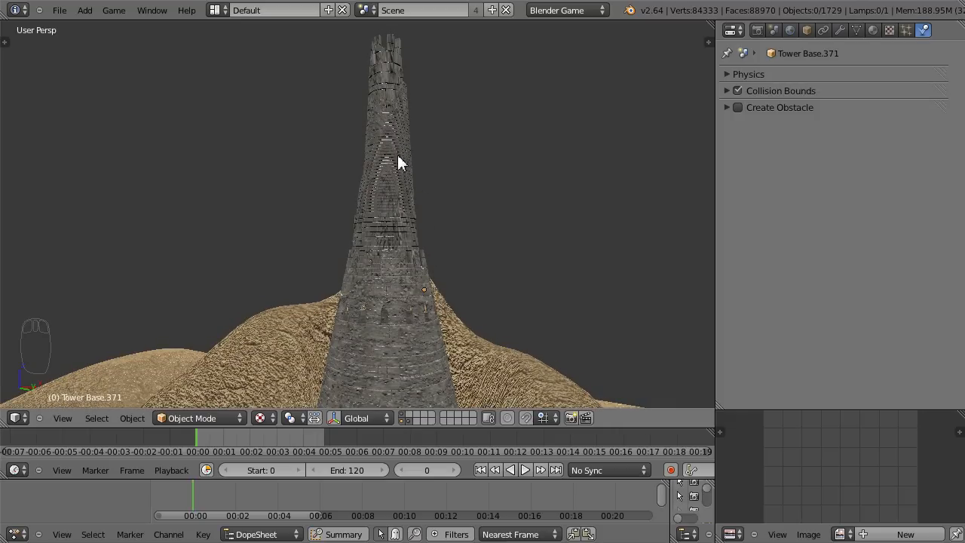
click(404, 417)
middle_drag(403, 302, 432, 340)
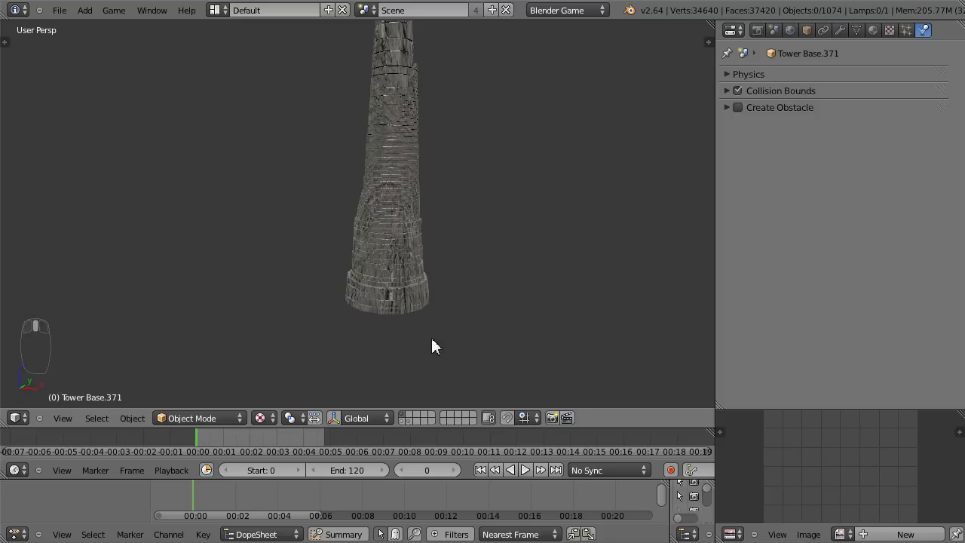
- Select all upper tower bricks and examine their origins from the front and other sides, and clear the selection
key(KP_1)
scroll(370, 299, down, 2)
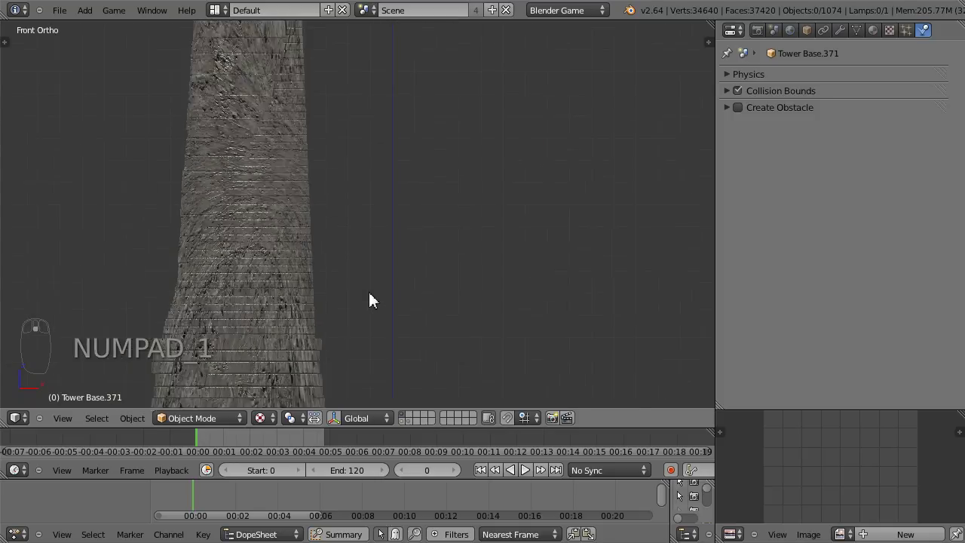
key(a)
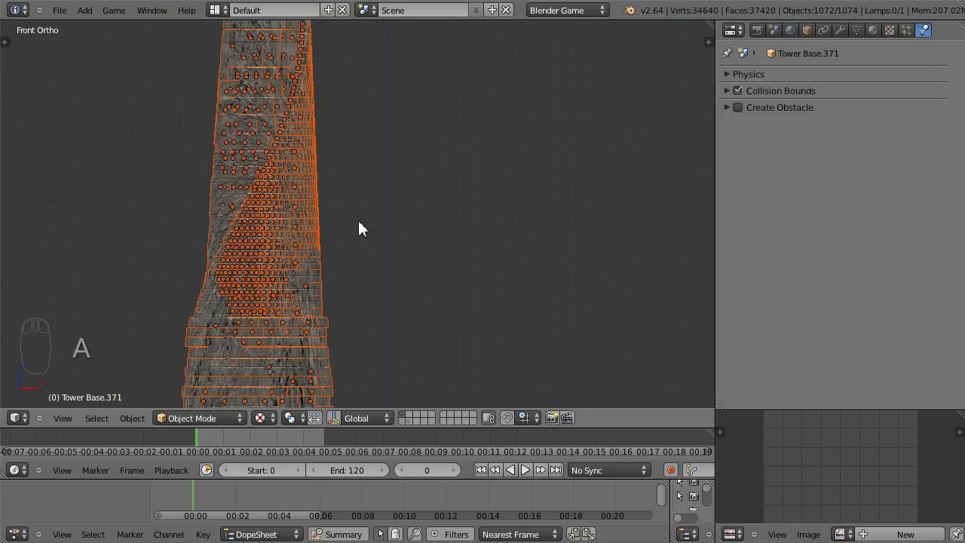
middle_drag(334, 240, 389, 263)
scroll(387, 256, up, 5)
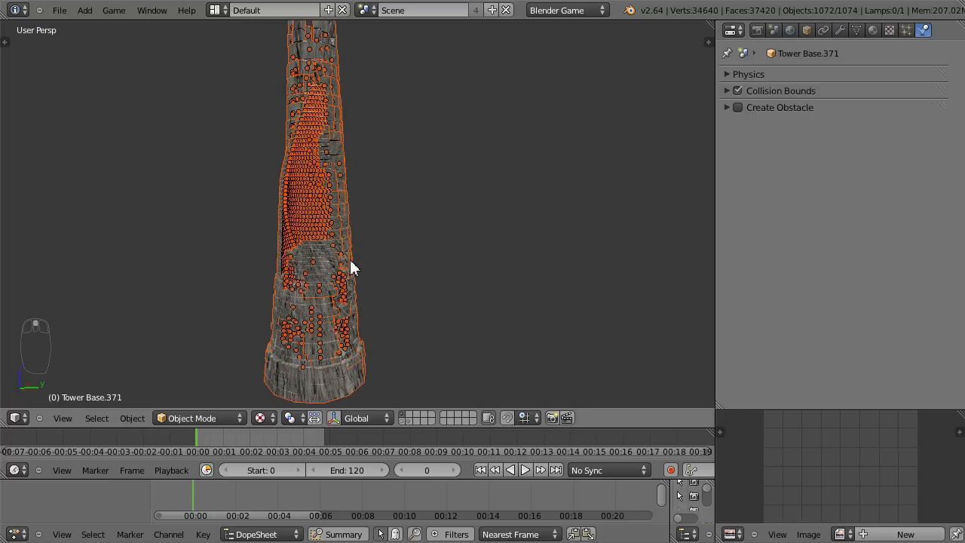
middle_drag(289, 241, 354, 217)
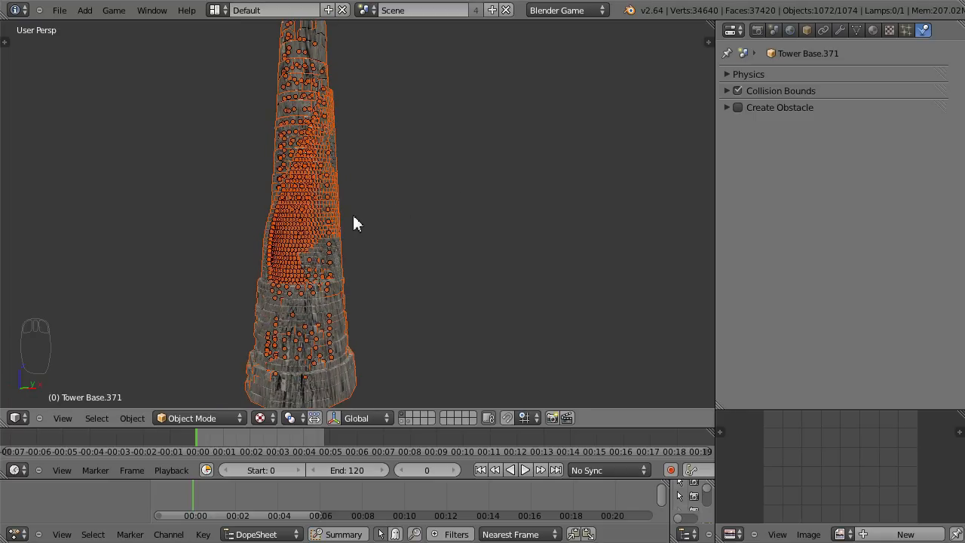
key(a)
- Circle-select a patch of small bricks in the middle of the tower and join them into one chunk
key(c)
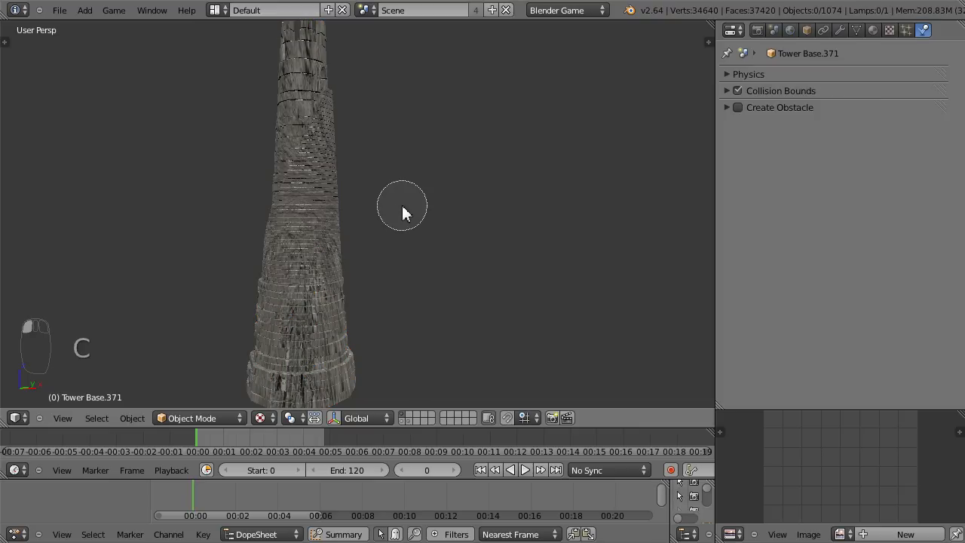
scroll(360, 226, up, 5)
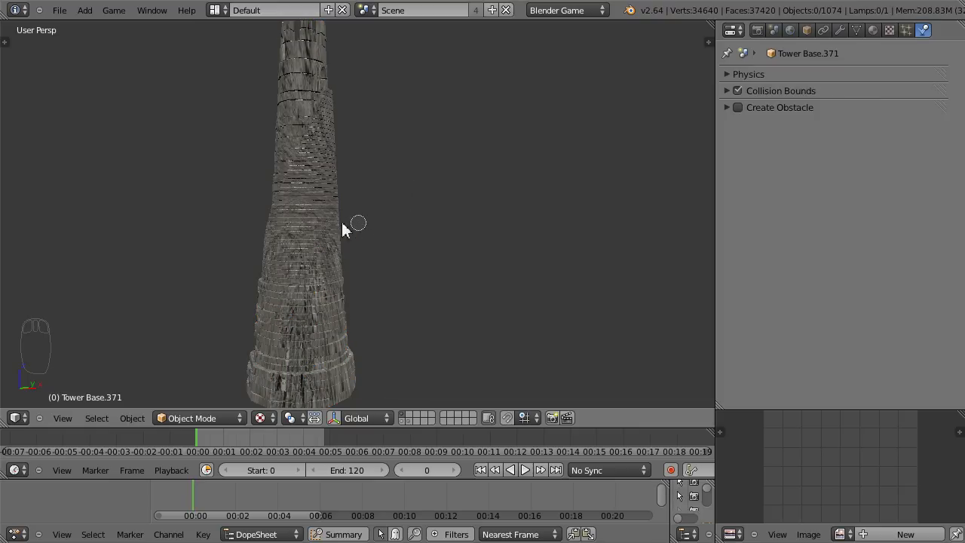
click(311, 174)
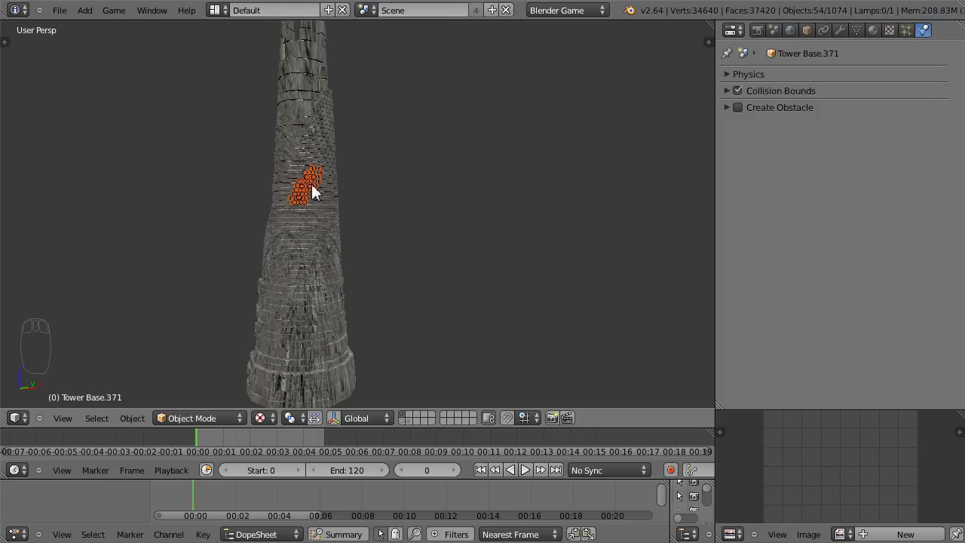
shift+click(311, 184)
key(ctrl+j)
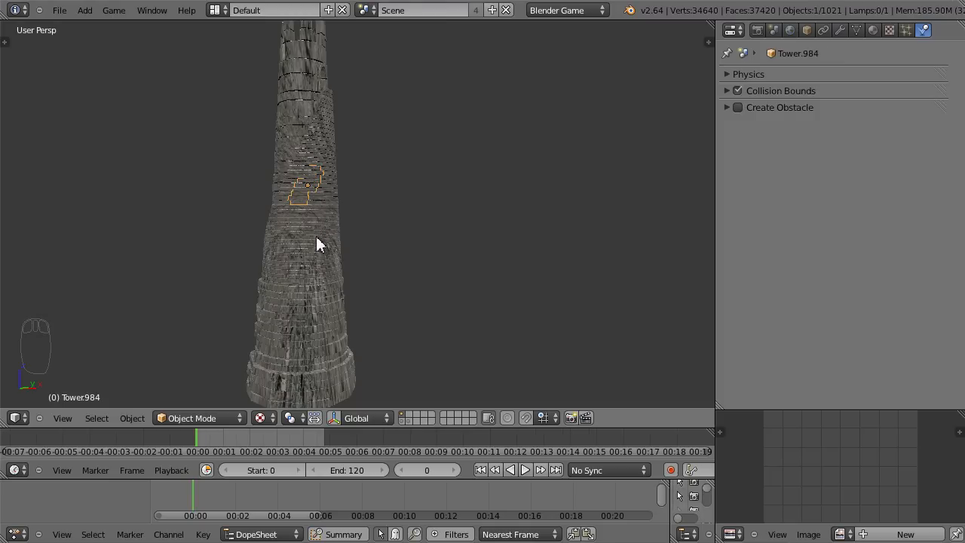
- Try to join a curved patch of small bricks just above the wide lower section into one chunk
key(a)
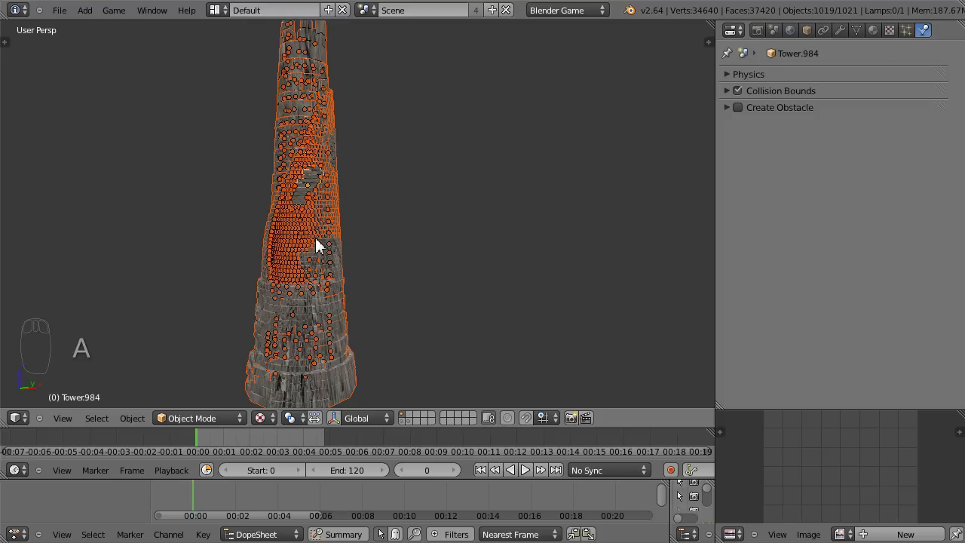
click(381, 224)
key(c)
mouse_move(297, 242)
mouse_down()
mouse_move(288, 239)
mouse_move(282, 266)
mouse_up()
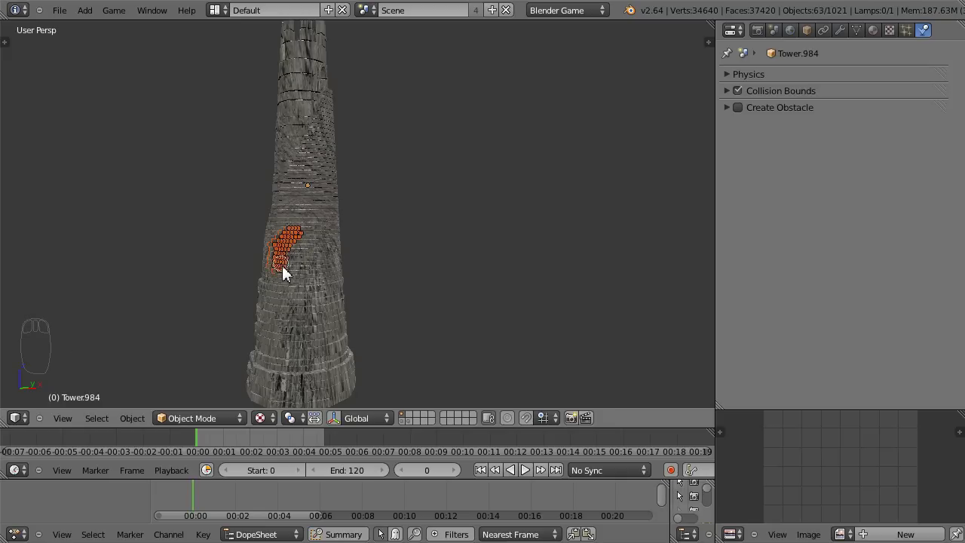
right_click(331, 226)
shift+click(287, 241)
key(ctrl+j)
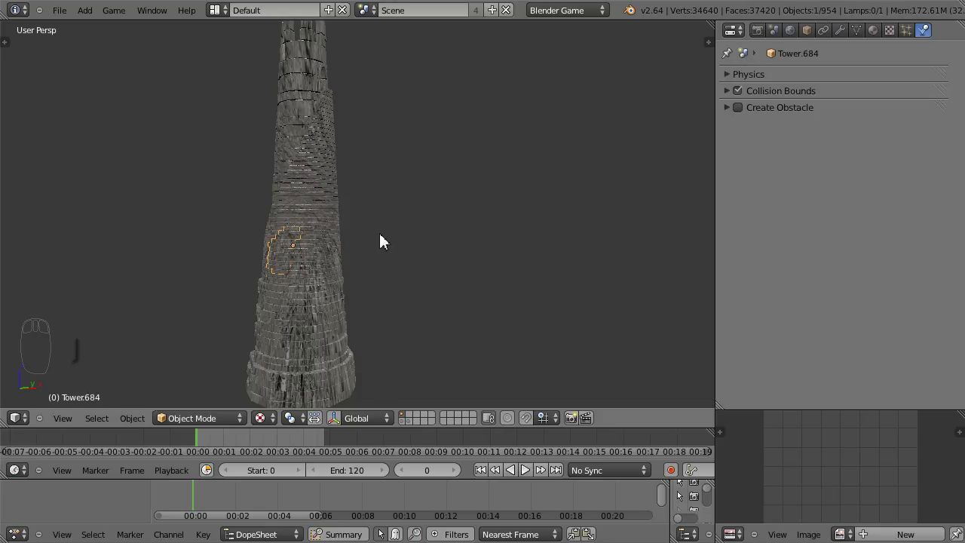
- Examine the joined chunk from other sides, zoomed in and in wireframe, for bricks picked up on the far side
middle_drag(304, 261, 538, 281)
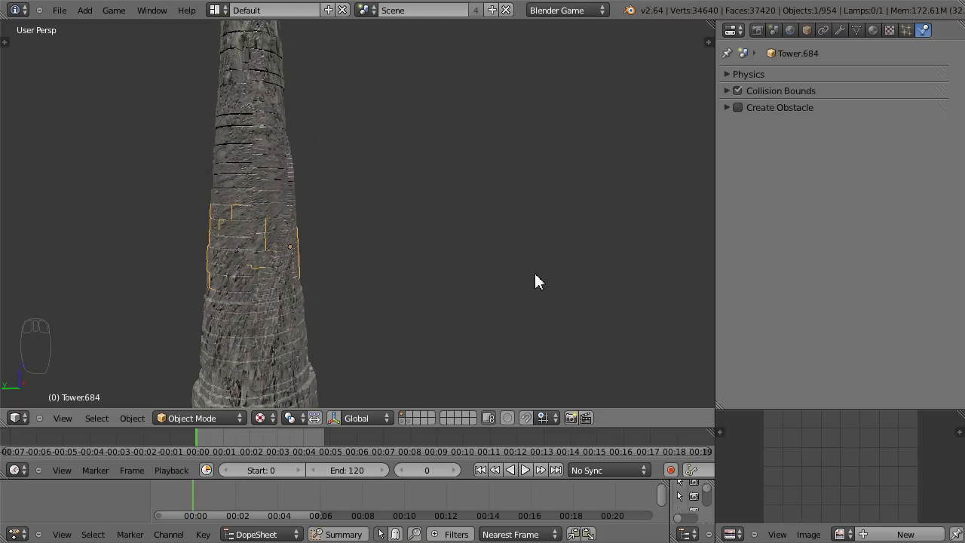
middle_drag(336, 308, 293, 242)
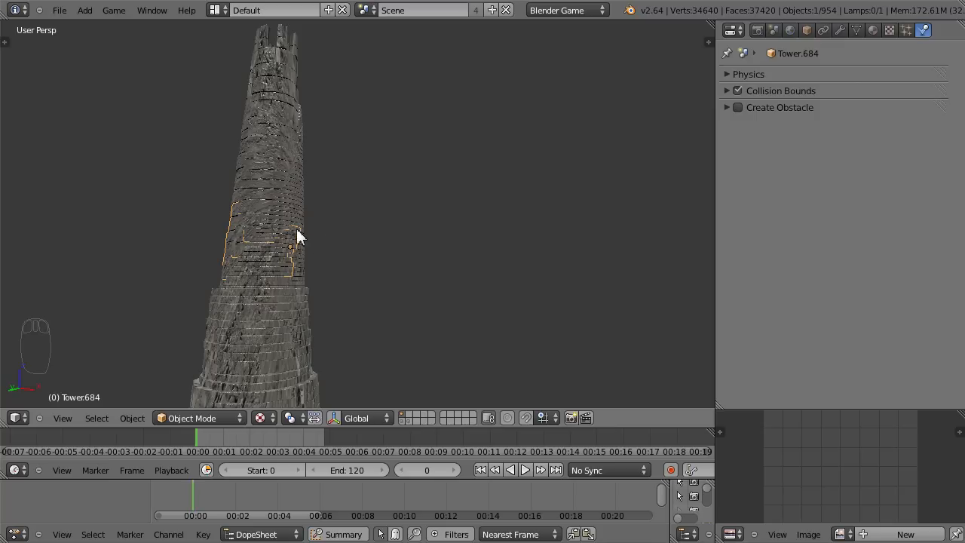
mouse_move(323, 308)
middle_down()
mouse_move(224, 317)
mouse_move(206, 330)
mouse_move(313, 339)
mouse_move(470, 308)
mouse_move(448, 306)
mouse_move(369, 254)
mouse_move(240, 264)
mouse_move(289, 323)
mouse_move(460, 314)
mouse_move(535, 267)
mouse_move(489, 267)
mouse_move(372, 308)
mouse_move(351, 379)
mouse_move(315, 309)
middle_up()
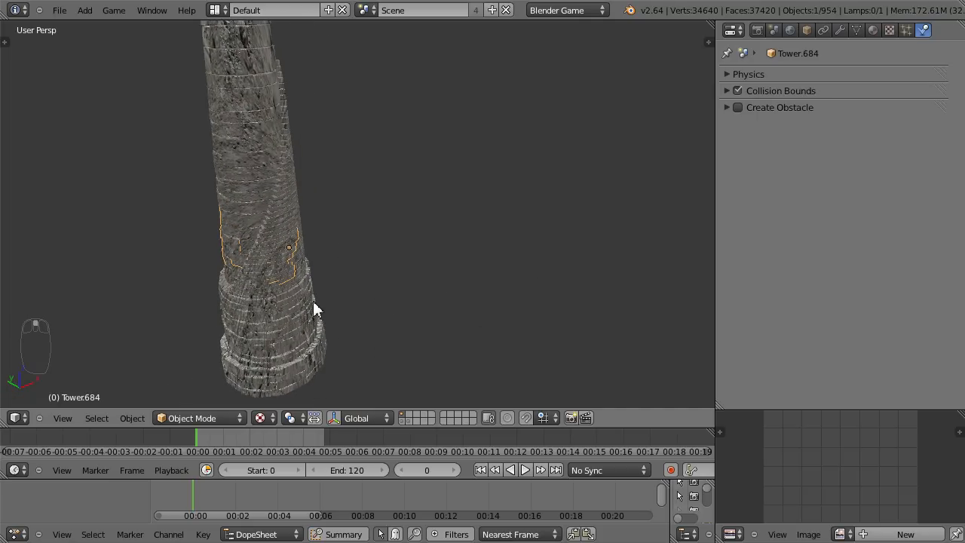
key(KP_Decimal)
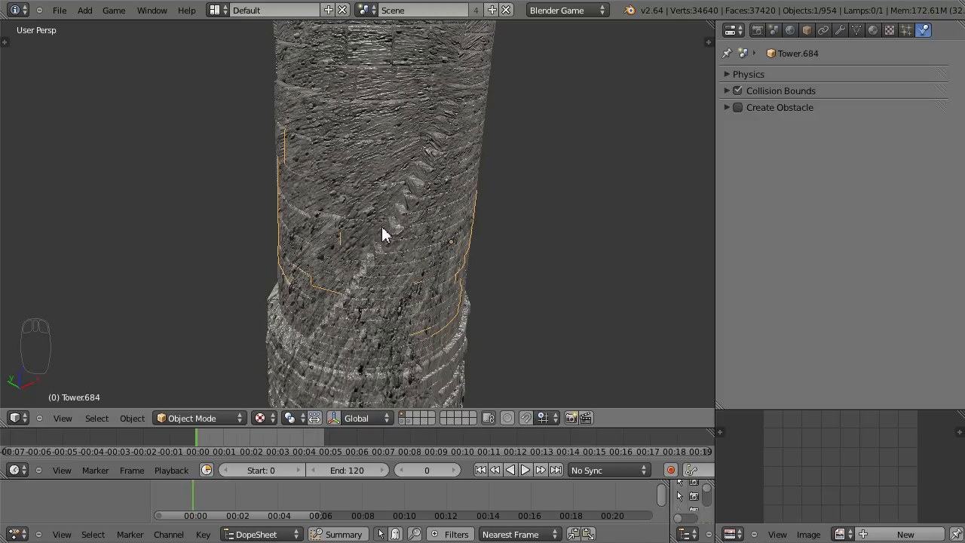
key(z)
mouse_move(407, 226)
middle_down()
mouse_move(514, 185)
mouse_move(446, 195)
mouse_move(366, 295)
mouse_move(330, 291)
mouse_move(412, 266)
mouse_move(362, 233)
mouse_move(440, 306)
mouse_move(388, 306)
mouse_move(263, 247)
mouse_move(308, 295)
mouse_move(340, 271)
mouse_move(379, 264)
mouse_move(335, 279)
mouse_move(343, 324)
mouse_move(380, 261)
mouse_move(430, 242)
mouse_move(391, 238)
mouse_move(289, 291)
mouse_move(357, 244)
middle_up()
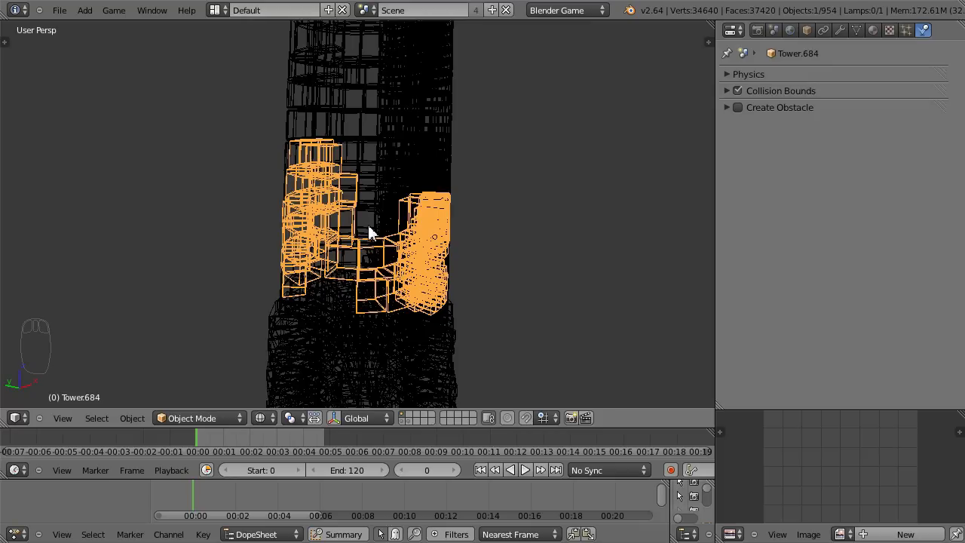
- Undo the last chunk's join and the brick selection made for it
key(ctrl+z)
key(ctrl+z)
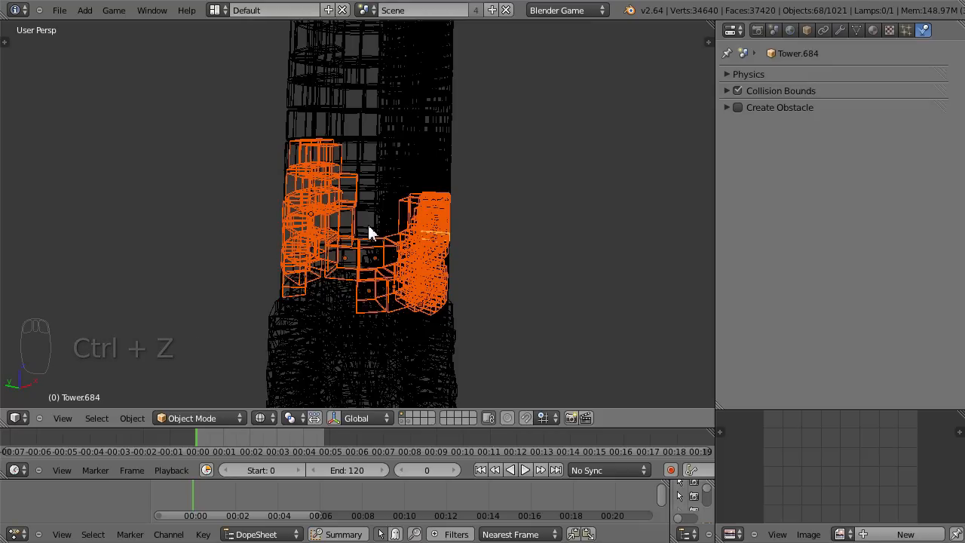
key(ctrl+z)
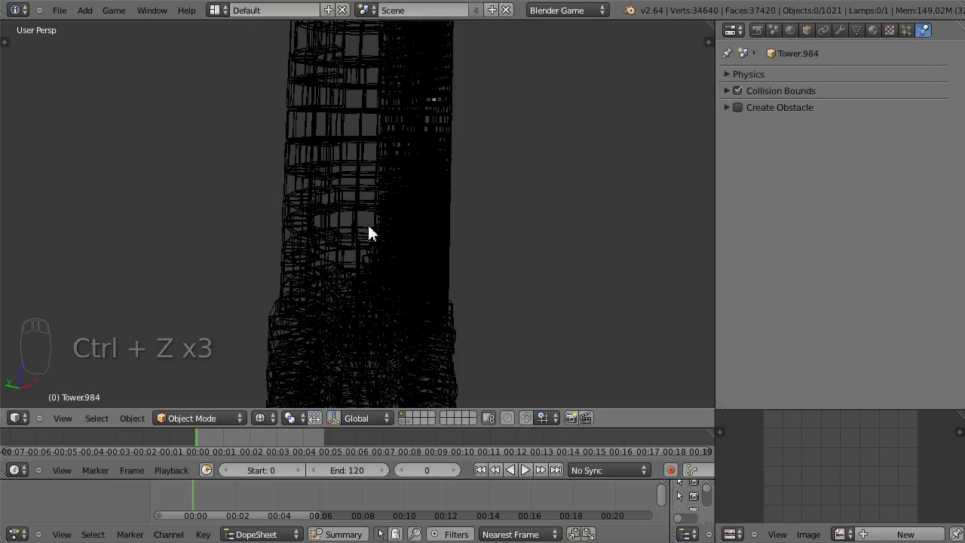
- In solid shading, join an irregular line of small bricks just above the wide lower section into one chunk and check it in wireframe
middle_drag(426, 260, 321, 241)
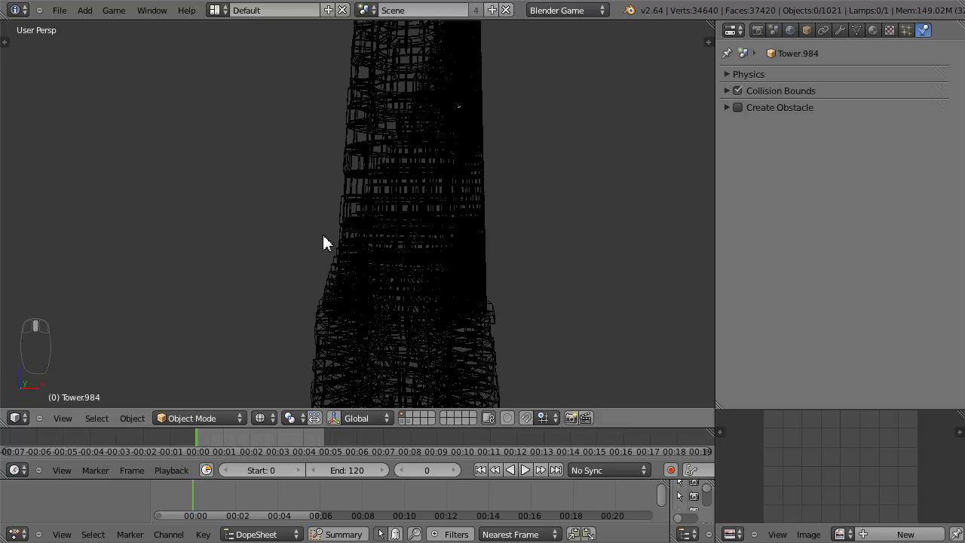
key(z)
key(c)
drag(407, 268, 436, 277)
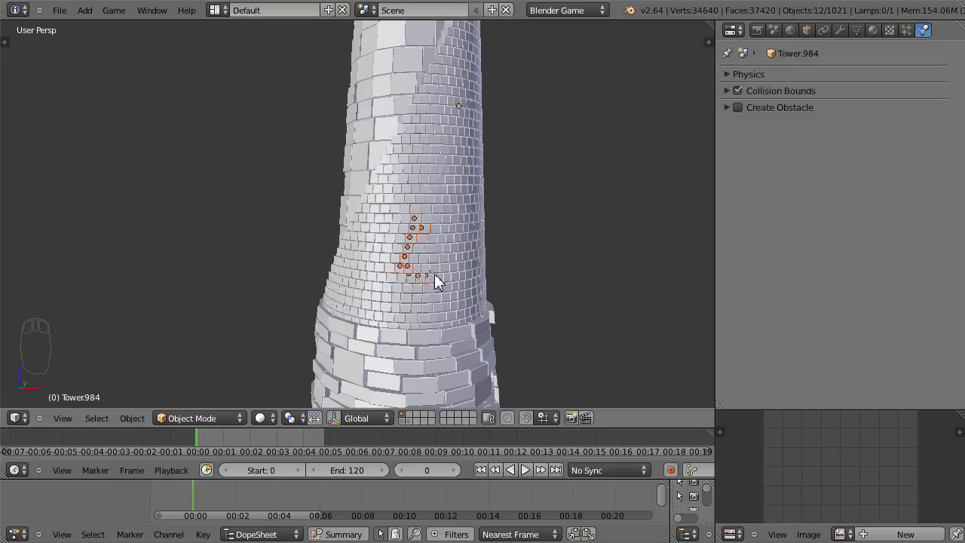
mouse_move(537, 237)
middle_down()
mouse_move(506, 201)
mouse_move(457, 204)
mouse_move(381, 276)
mouse_move(547, 221)
middle_up()
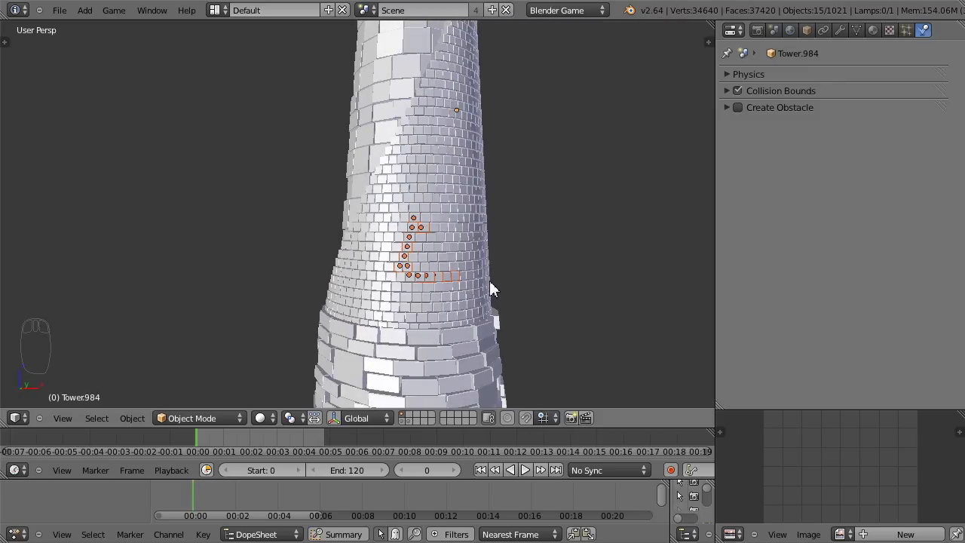
click(411, 243)
key(ctrl+j)
key(z)
middle_drag(459, 241, 432, 271)
key(z)
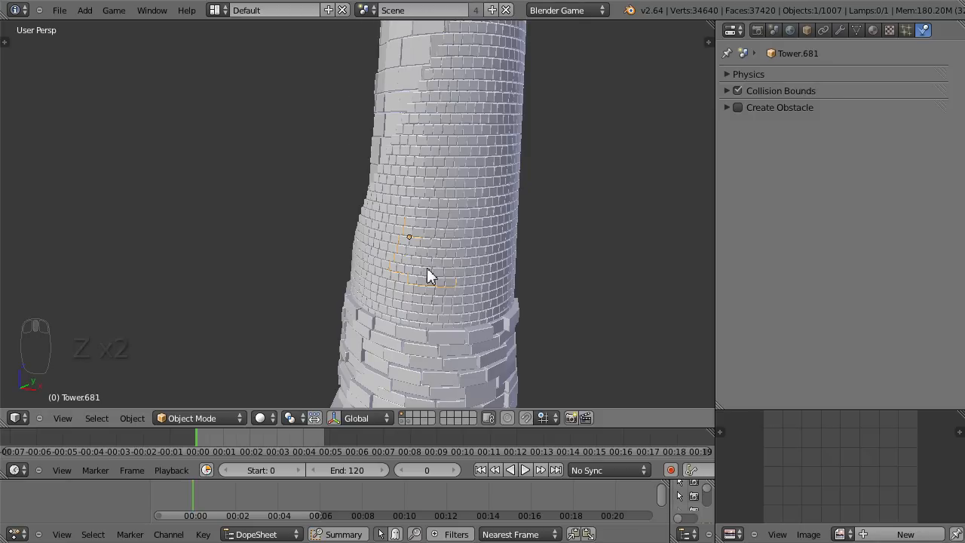
- Circle-select a patch of unjoined small bricks in the mid-tower and check the far side for stray selected bricks
key(a)
middle_drag(439, 268, 302, 273)
scroll(309, 273, up, 4)
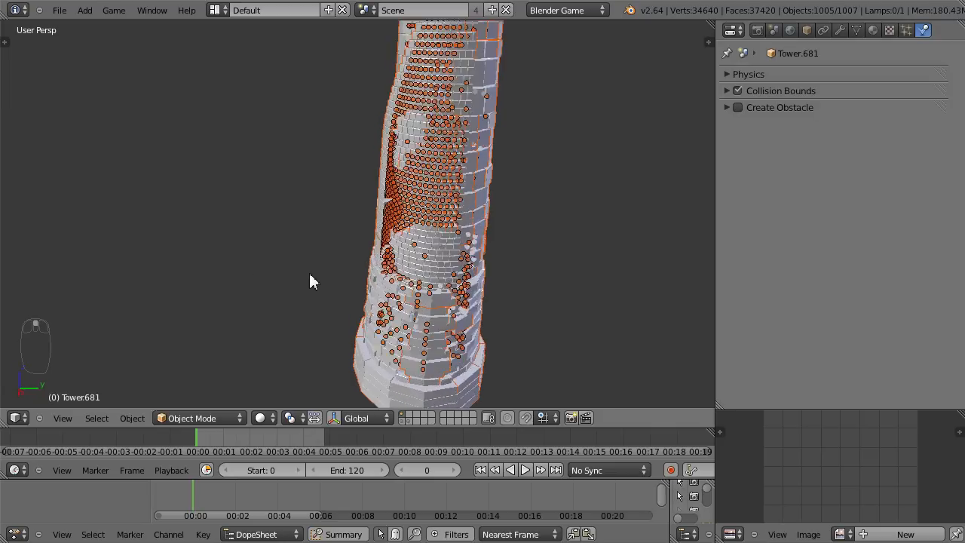
click(673, 175)
key(c)
mouse_move(446, 173)
mouse_down()
mouse_move(462, 166)
mouse_move(488, 198)
mouse_move(437, 205)
mouse_move(469, 178)
mouse_move(491, 179)
mouse_move(487, 154)
mouse_up()
mouse_move(593, 194)
middle_down()
mouse_move(415, 155)
mouse_move(460, 189)
mouse_move(465, 209)
mouse_move(427, 279)
mouse_move(310, 222)
mouse_move(476, 278)
mouse_move(420, 297)
mouse_move(375, 287)
mouse_move(366, 259)
middle_up()
key(z)
key(z)
key(z)
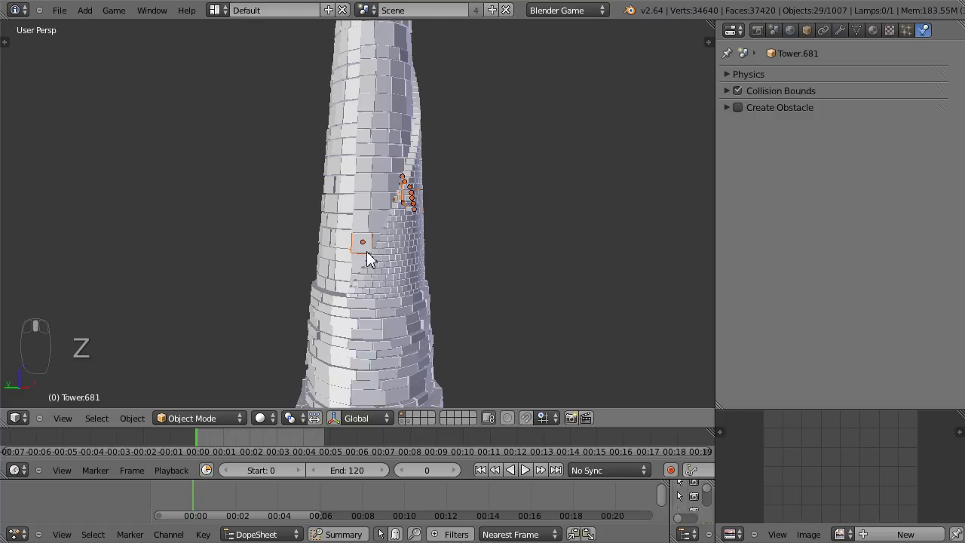
- Deselect the stray large brick on the far side and join the selected small bricks into one chunk
key(c)
middle_click(368, 249)
right_click(368, 240)
middle_drag(367, 247, 355, 202)
key(z)
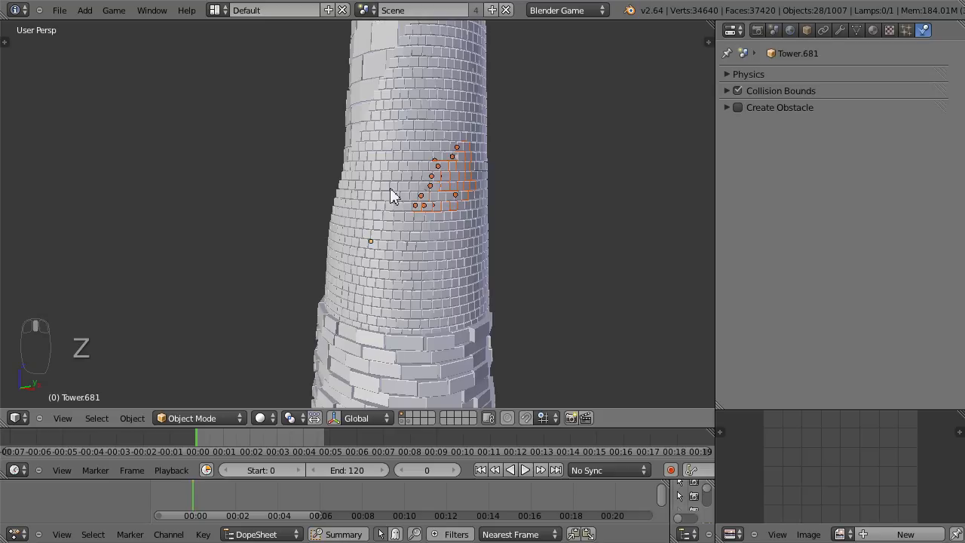
click(463, 187)
key(ctrl+j)
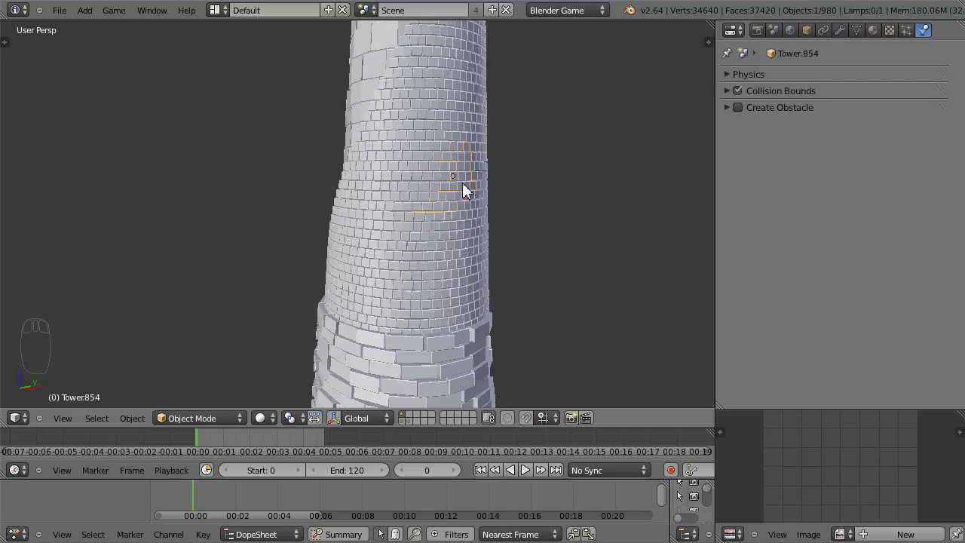
- Circle-select a patch of large bricks on the upper tower below the arched window
key(a)
middle_drag(491, 269, 501, 311)
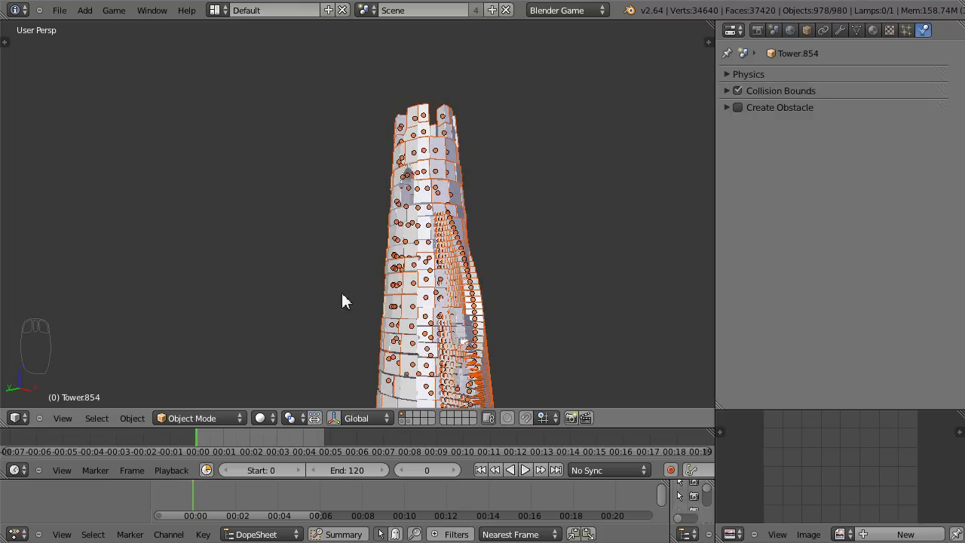
click(317, 279)
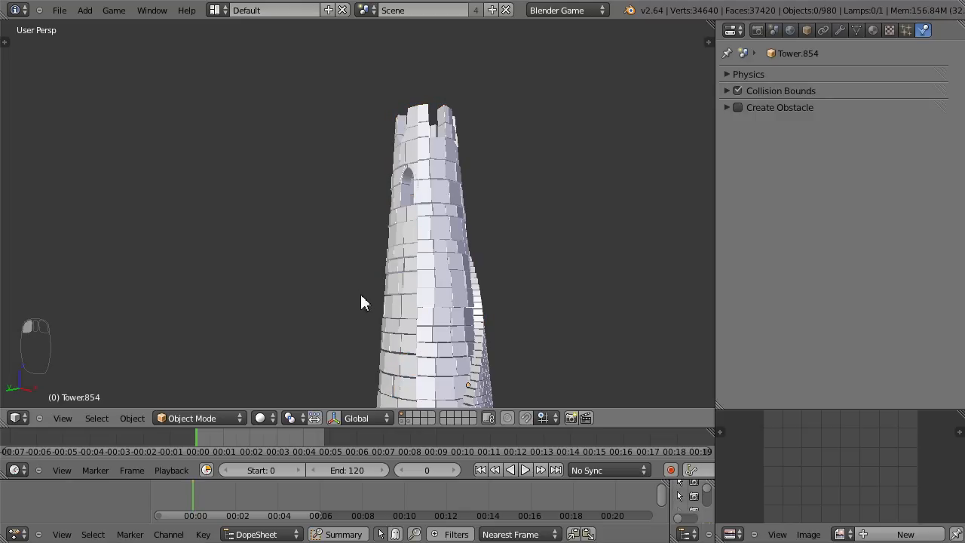
key(c)
mouse_move(420, 273)
mouse_down()
mouse_move(422, 334)
mouse_move(419, 226)
mouse_move(425, 260)
mouse_up()
right_click(424, 260)
mouse_move(425, 261)
middle_down()
mouse_move(542, 285)
mouse_move(540, 333)
mouse_move(564, 309)
middle_up()
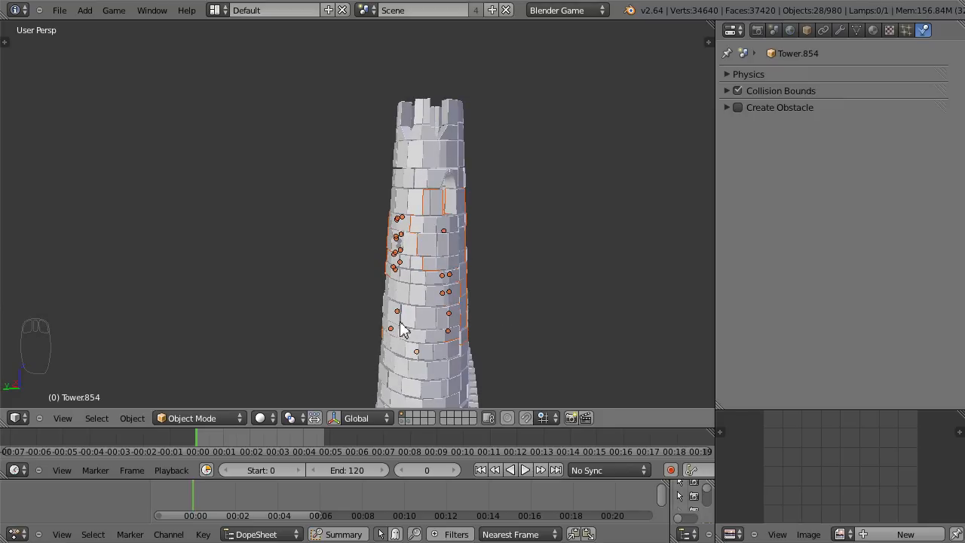
- In wireframe, deselect the stray bricks outside the patch below the arched window, and join the remaining large bricks into one chunk
key(z)
middle_drag(402, 259, 468, 251)
key(c)
middle_drag(393, 248, 389, 276)
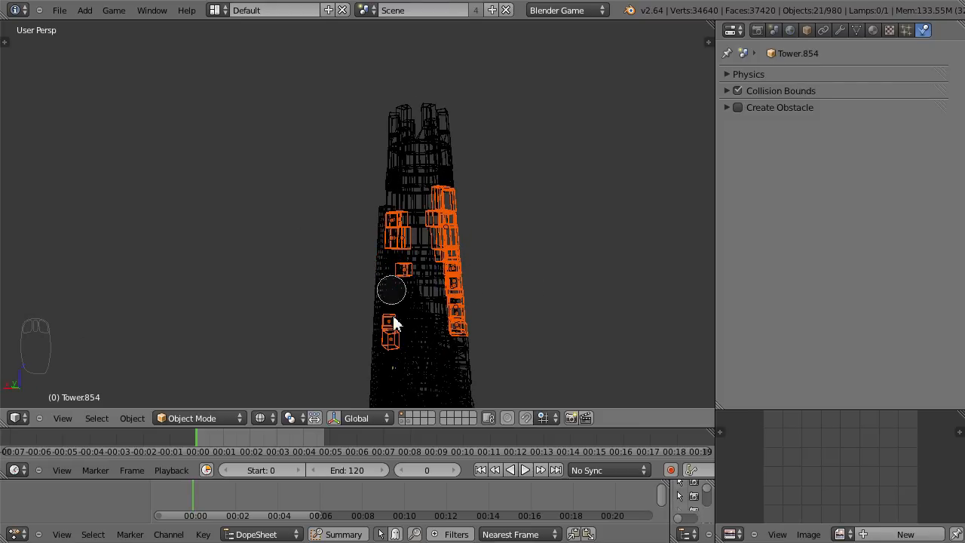
mouse_move(387, 335)
middle_down()
mouse_move(386, 347)
mouse_move(389, 214)
middle_up()
right_click(388, 214)
mouse_move(513, 226)
middle_down()
mouse_move(536, 231)
mouse_move(390, 252)
mouse_move(462, 202)
mouse_move(446, 207)
mouse_move(461, 164)
mouse_move(416, 207)
mouse_move(452, 254)
middle_up()
key(c)
right_click(447, 209)
key(z)
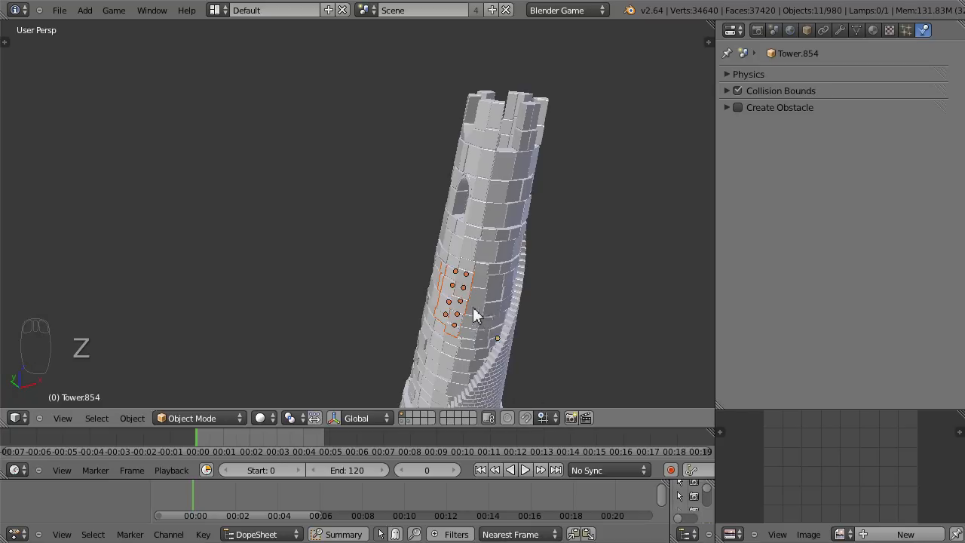
click(463, 300)
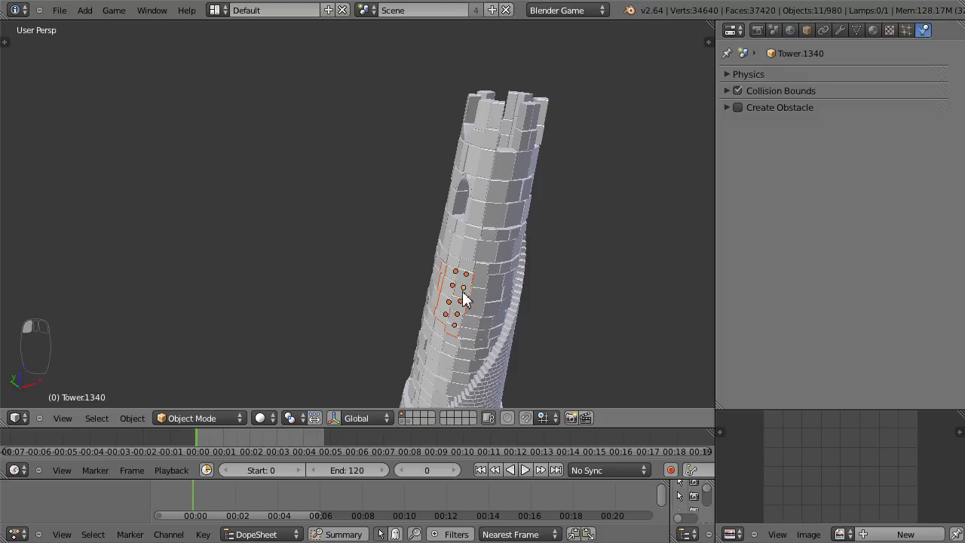
key(ctrl+j)
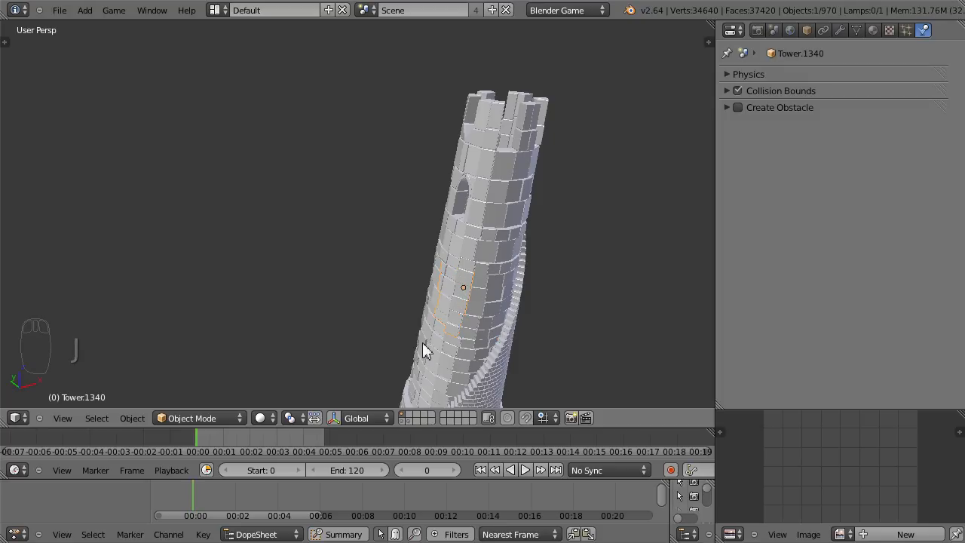
- Circle-select an irregular patch of bricks from the battlements down past the arched window level at the tower's top
middle_drag(424, 351, 415, 311)
key(a)
middle_drag(549, 285, 386, 250)
middle_drag(528, 179, 495, 174)
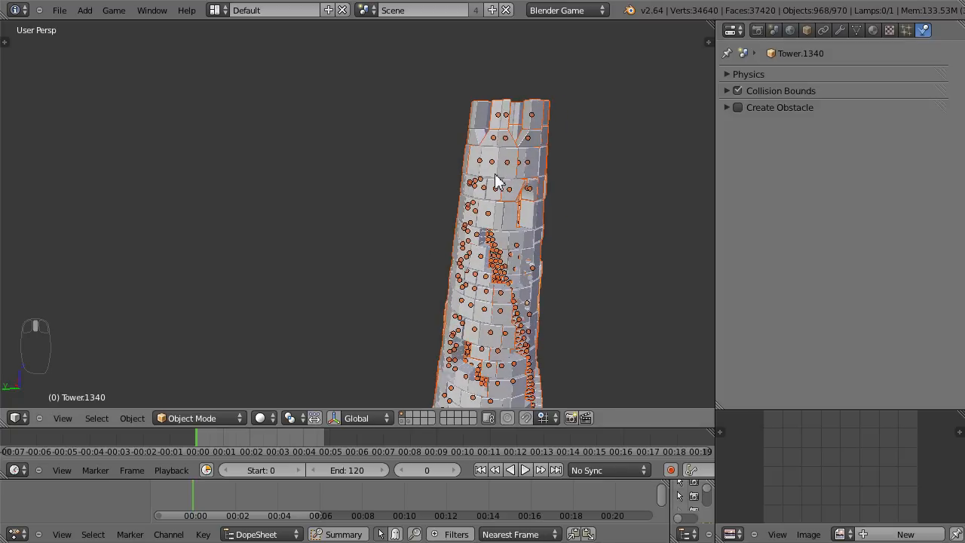
click(393, 169)
key(c)
mouse_move(500, 105)
mouse_down()
mouse_move(511, 158)
mouse_move(479, 212)
mouse_move(466, 214)
mouse_up()
right_click(397, 197)
mouse_move(396, 197)
middle_down()
mouse_move(360, 220)
mouse_move(573, 193)
mouse_move(526, 195)
middle_up()
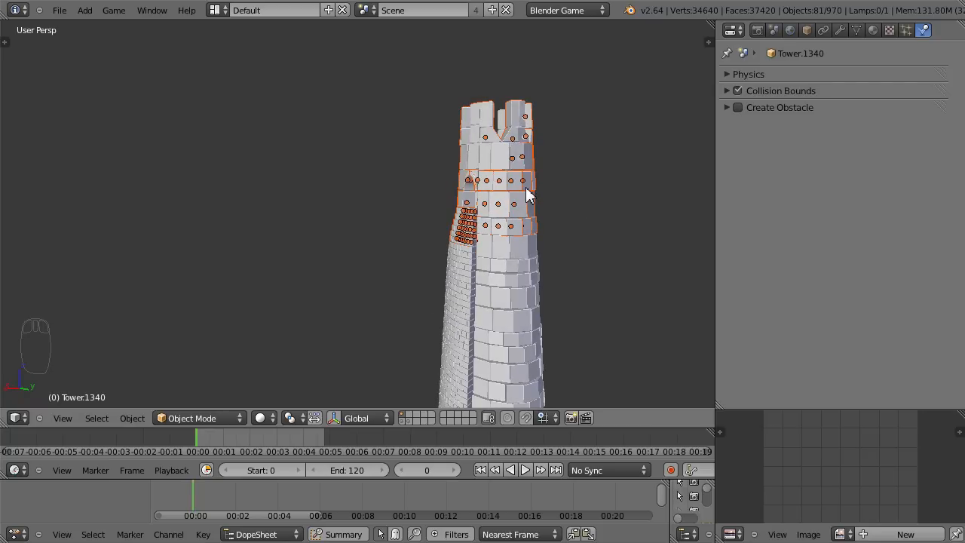
- In wireframe, deselect the small bricks and far-side bricks from the tower-top selection, and return to solid shading
key(z)
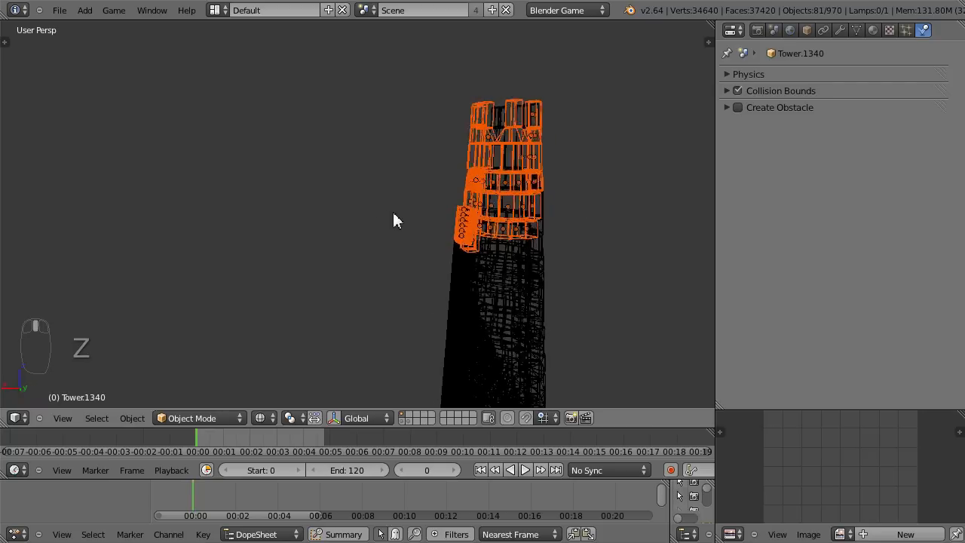
middle_drag(393, 219, 427, 202)
key(c)
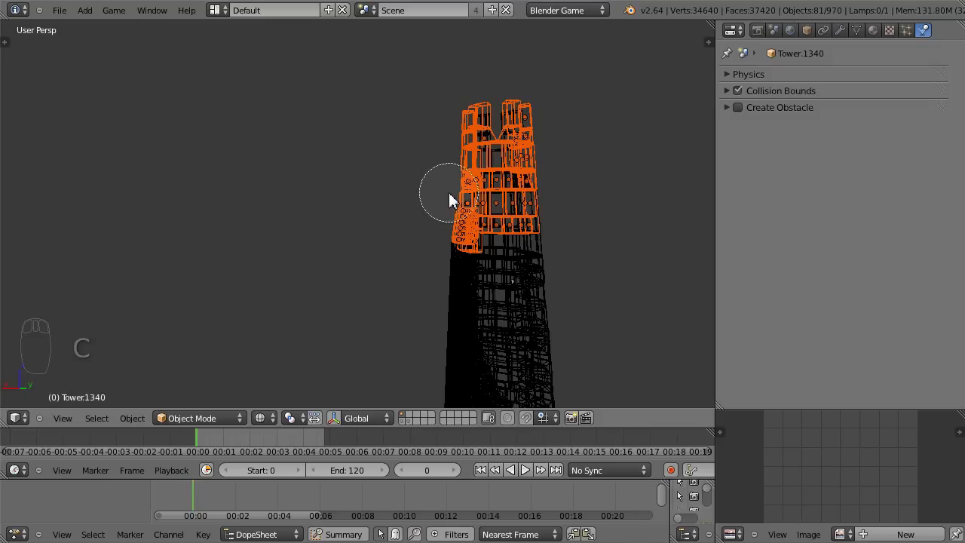
mouse_move(463, 144)
middle_down()
mouse_move(455, 240)
mouse_move(467, 269)
mouse_move(489, 269)
mouse_move(299, 287)
mouse_move(173, 381)
mouse_move(399, 324)
mouse_move(526, 233)
mouse_move(442, 271)
mouse_move(408, 265)
middle_up()
right_click(489, 269)
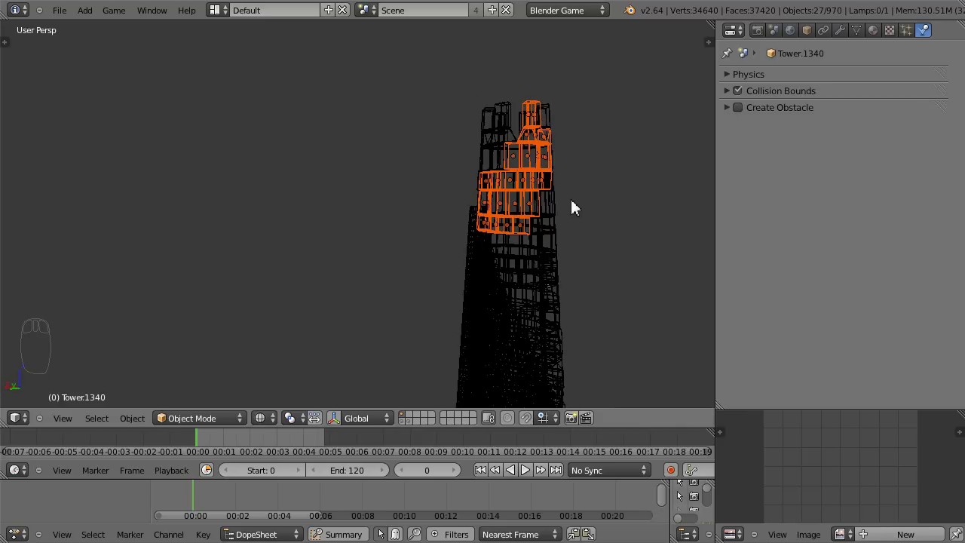
key(z)
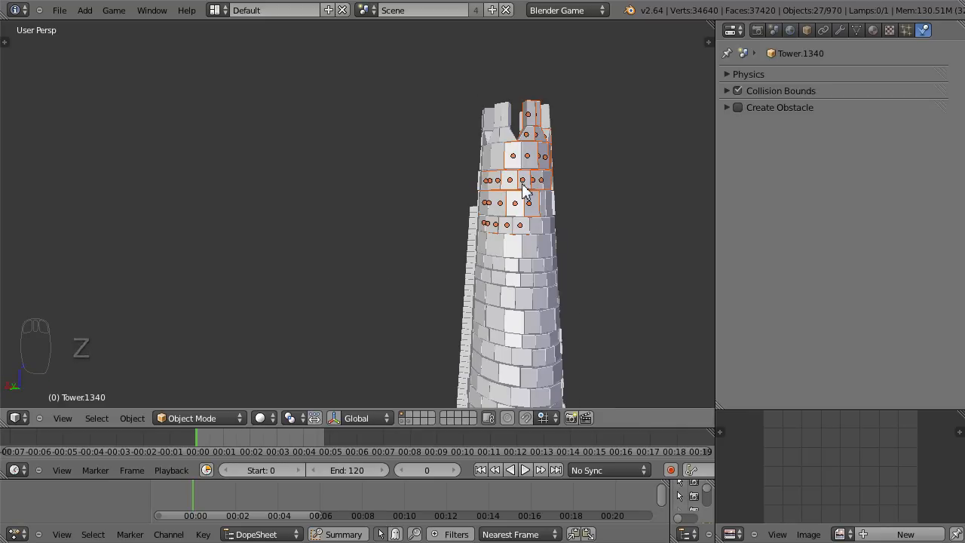
- Make a brick in the tower-top patch the active object and join the selected bricks into one irregular chunk
click(535, 183)
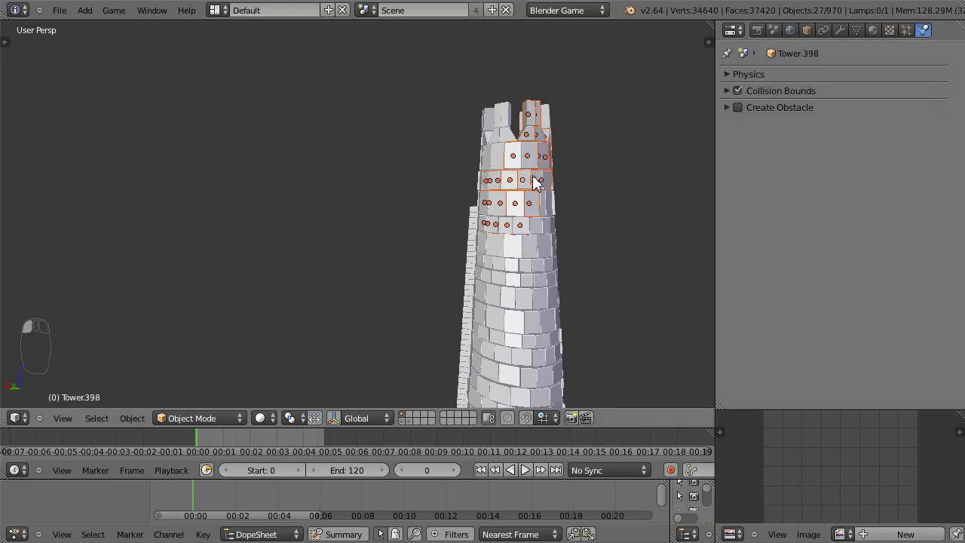
key(ctrl+j)
mouse_move(199, 255)
middle_down()
mouse_move(353, 269)
mouse_move(263, 220)
mouse_move(425, 339)
mouse_move(537, 335)
mouse_move(386, 243)
mouse_move(402, 270)
middle_up()
key(z)
key(z)
middle_drag(335, 327, 418, 233)
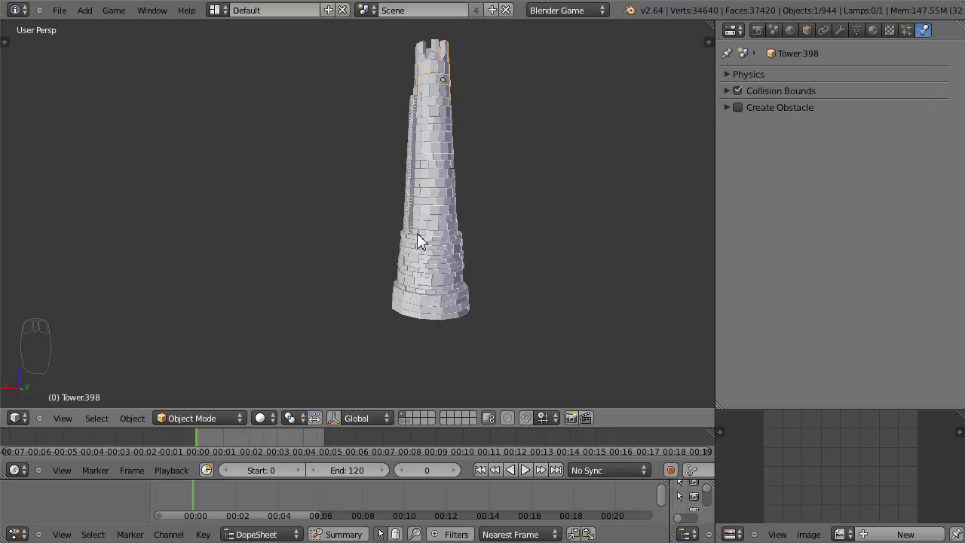
- Show the lower tower's layer together with the upper tower, select all bricks and chunks, and set their origins to their geometry
shift+click(401, 422)
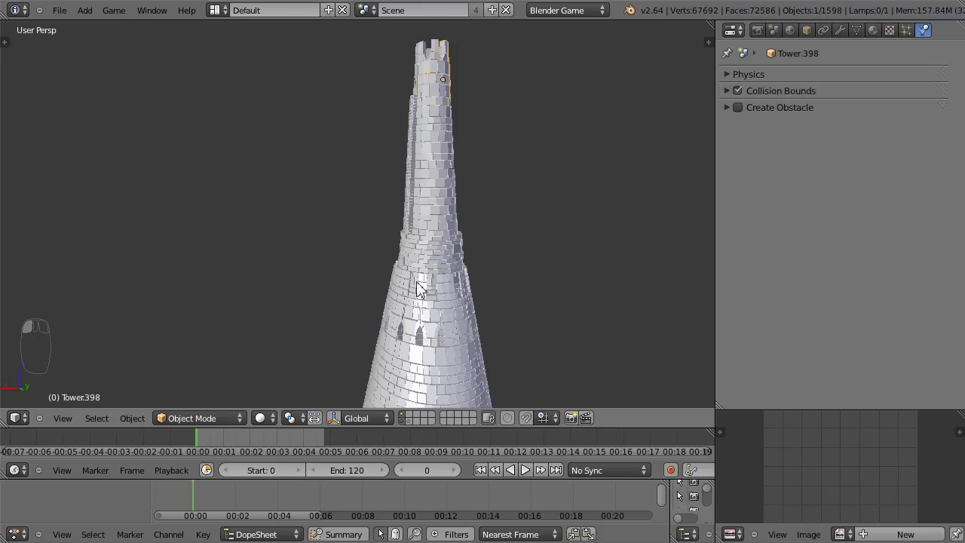
scroll(429, 348, down, 1)
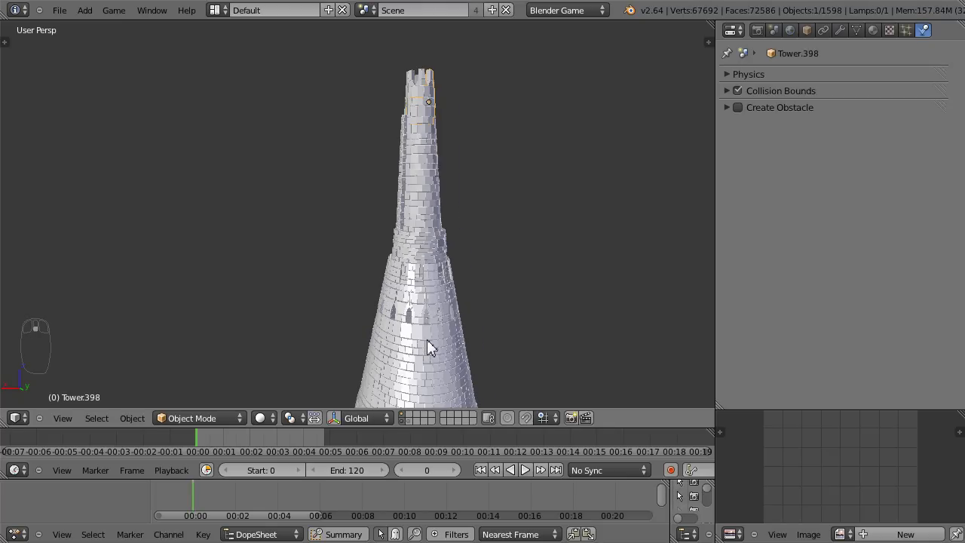
key(a)
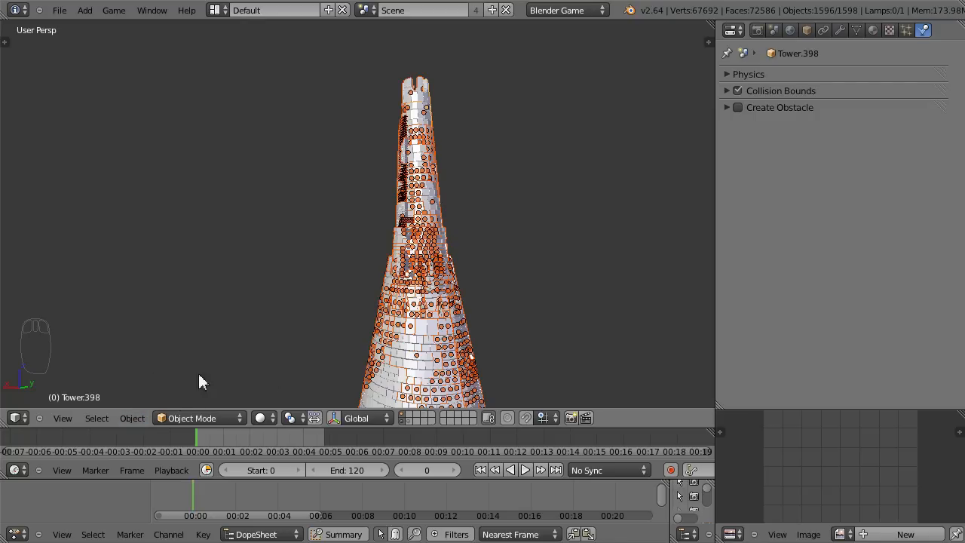
click(135, 418)
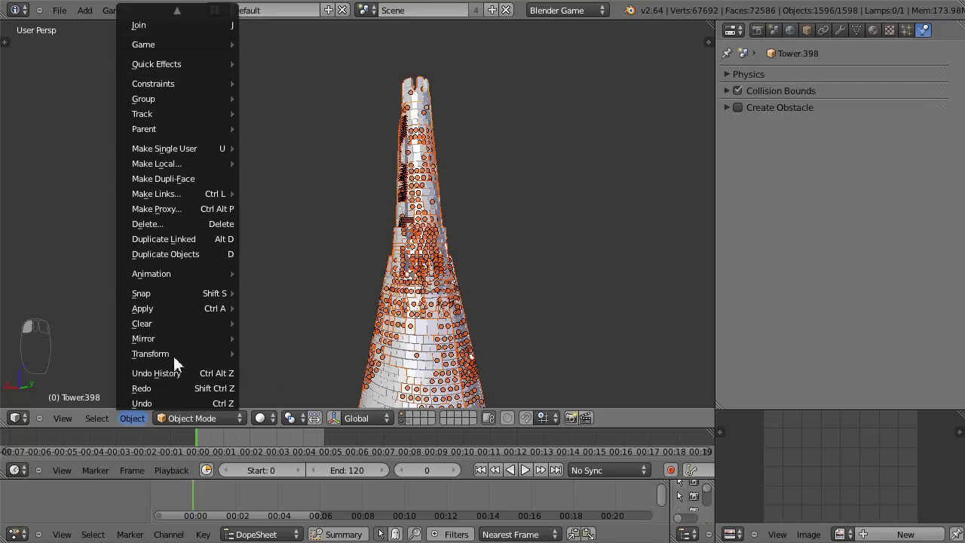
mouse_move(182, 356)
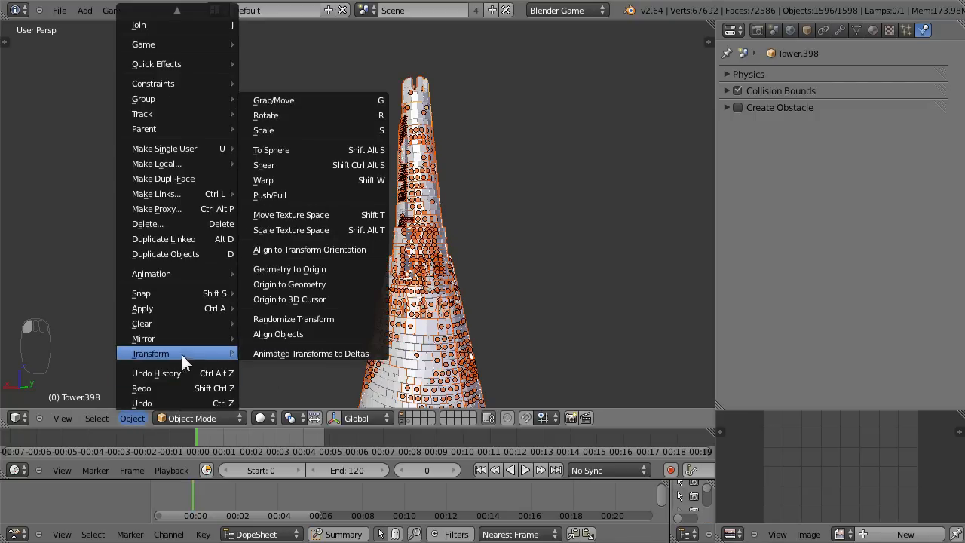
click(288, 280)
middle_drag(355, 284, 452, 315)
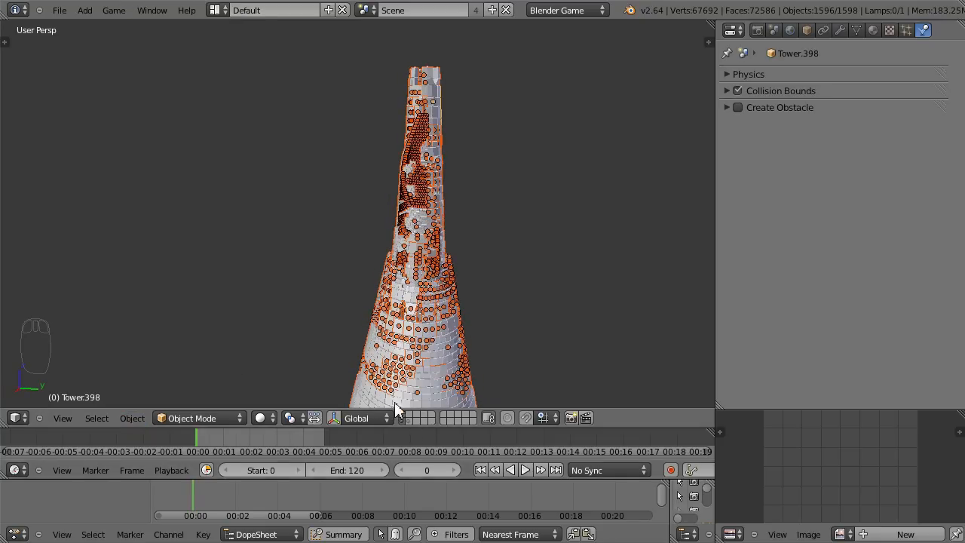
middle_drag(470, 367, 464, 316)
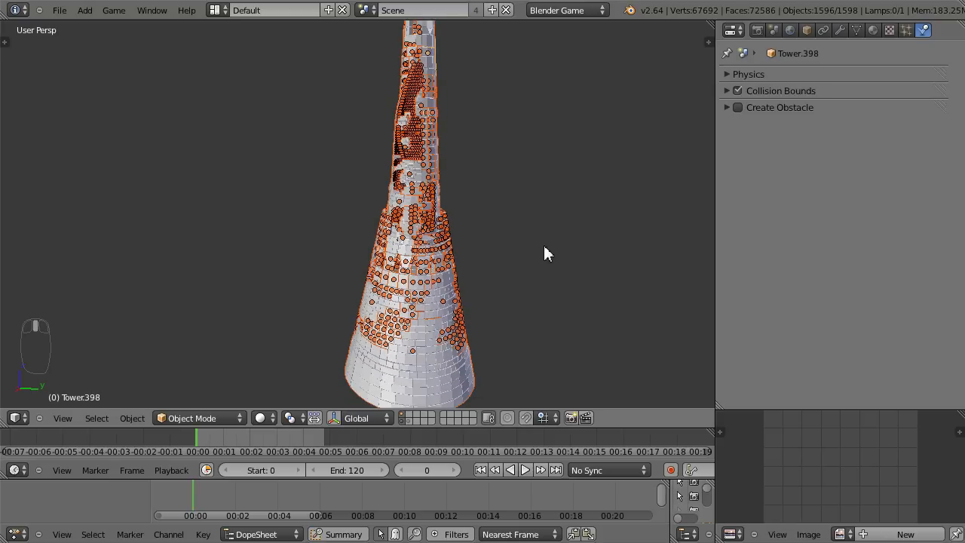
- Deselect everything and show the terrain layer together with the complete tower
key(a)
click(427, 415)
shift+click(409, 419)
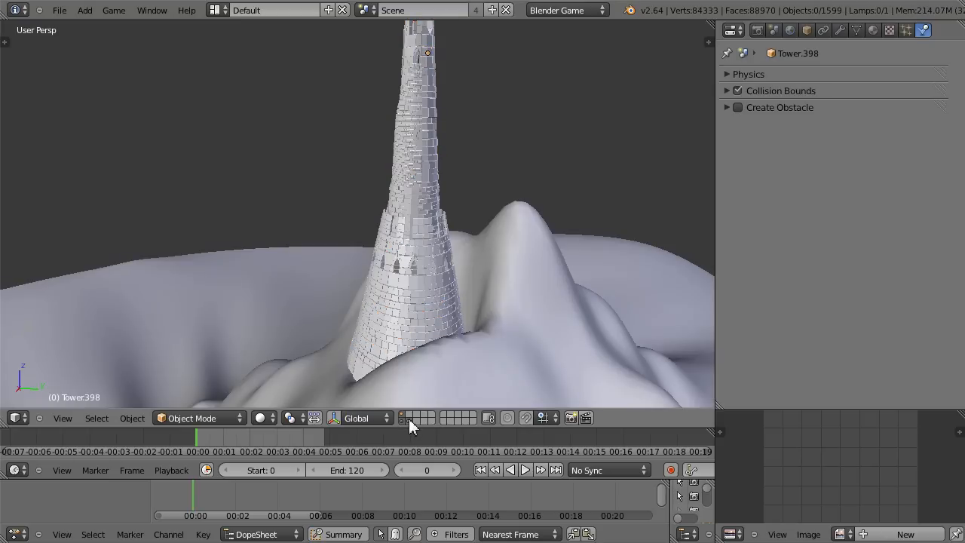
scroll(420, 306, down, 2)
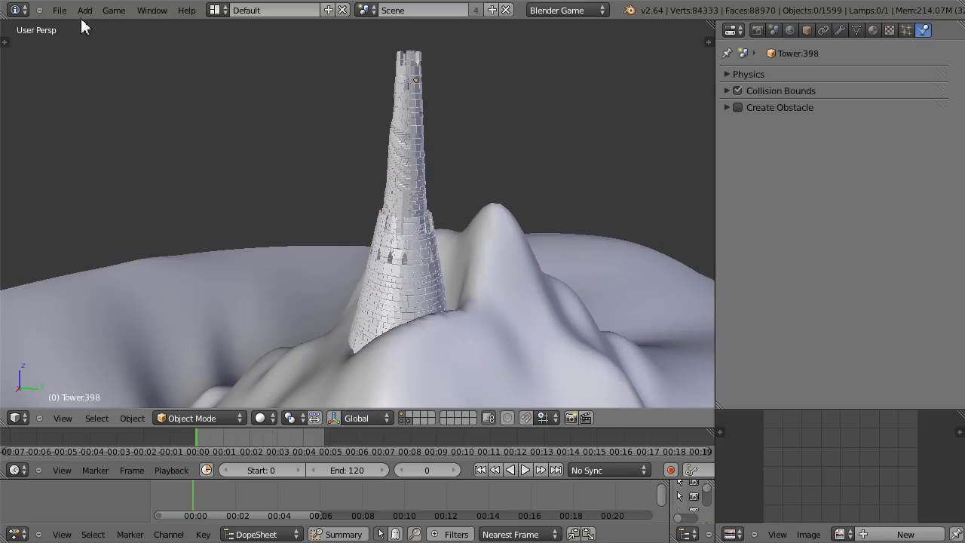
- Save the tower scene to its current file
click(60, 10)
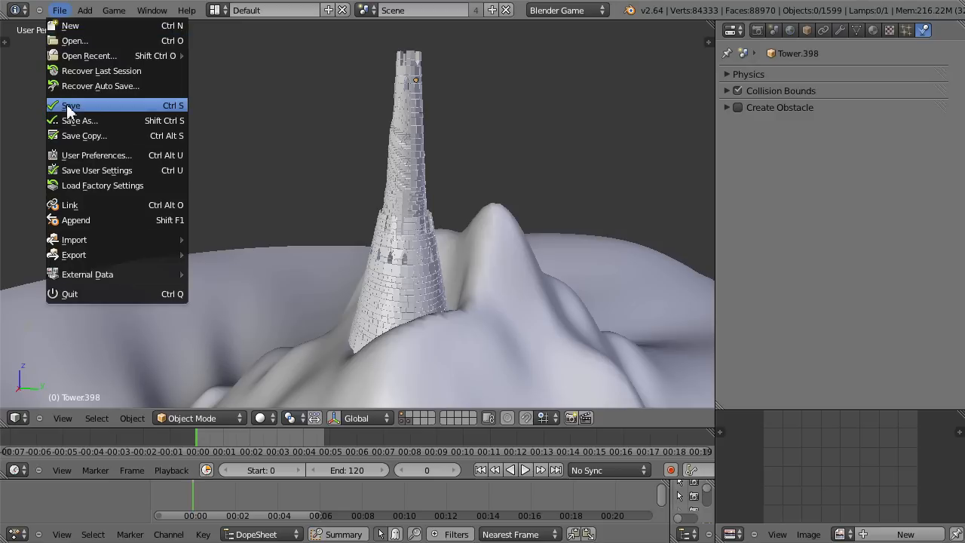